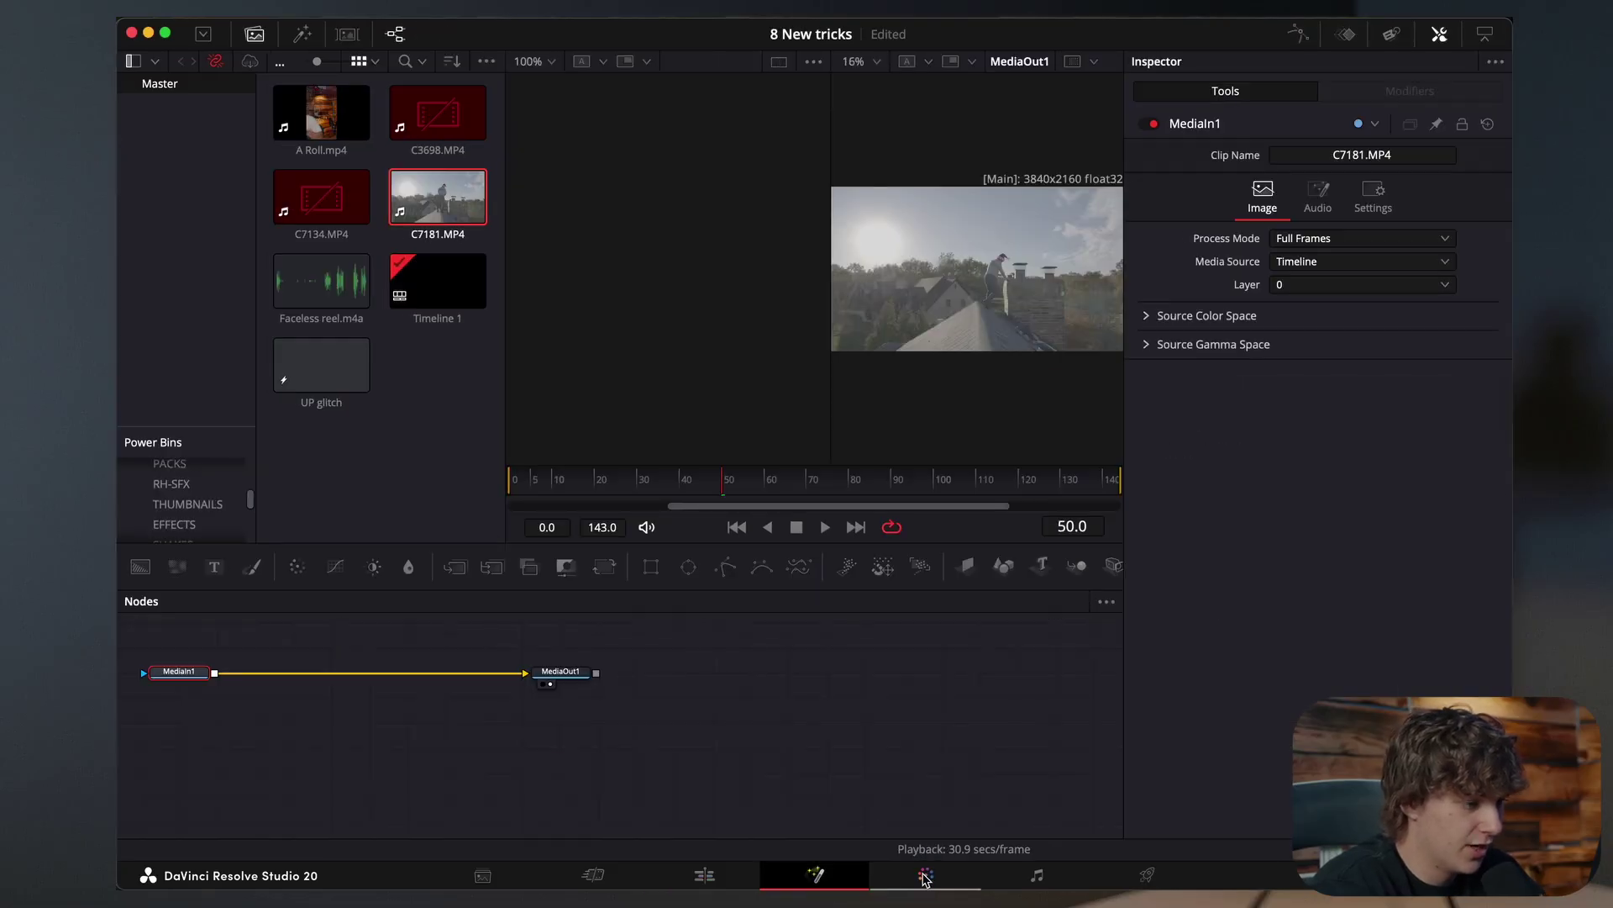
- Switch to the Color page to grade the rooftop clip C7181.MP4
click(924, 874)
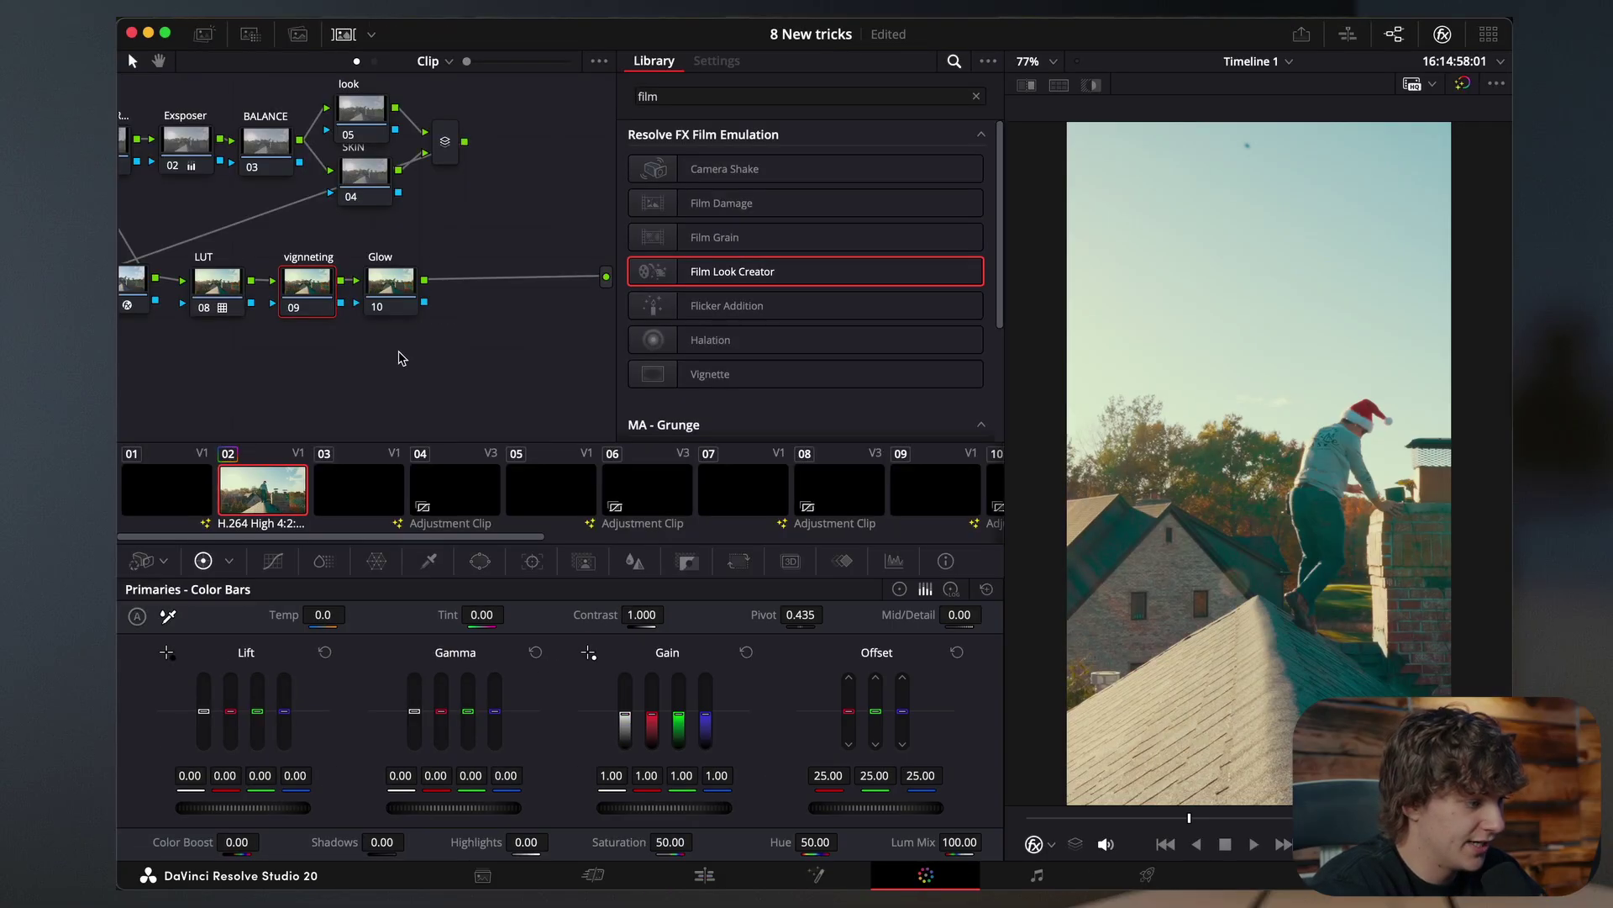
- Search the effects library for 'film' and apply Film Look Creator to vignetting node 09
scroll(369, 349, left, 5)
scroll(370, 348, up, 3)
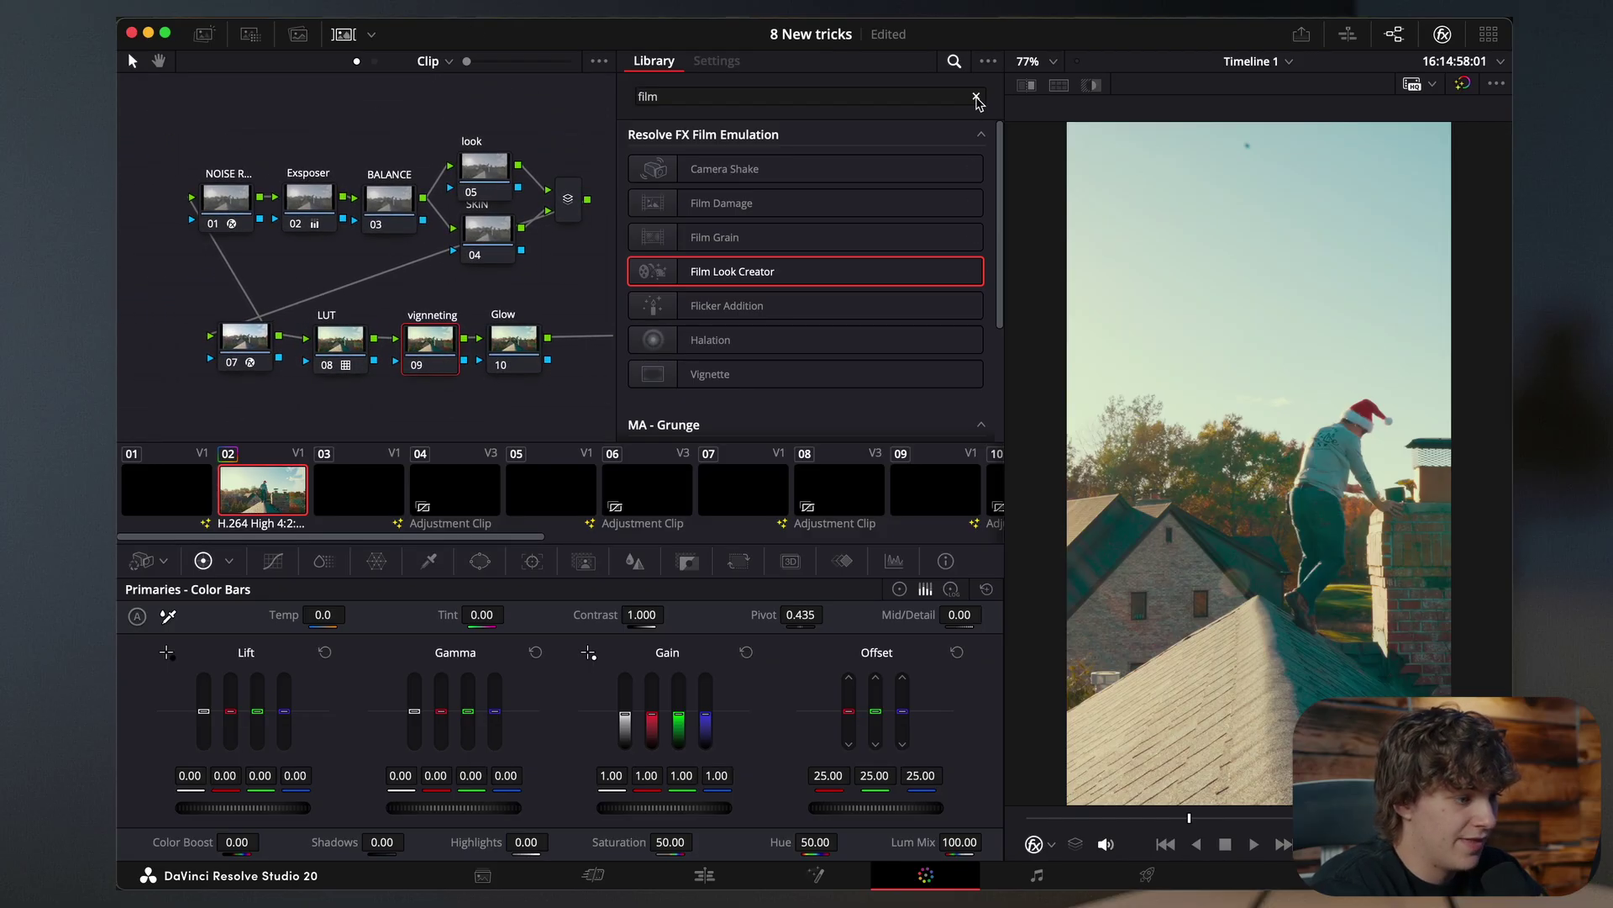
click(976, 97)
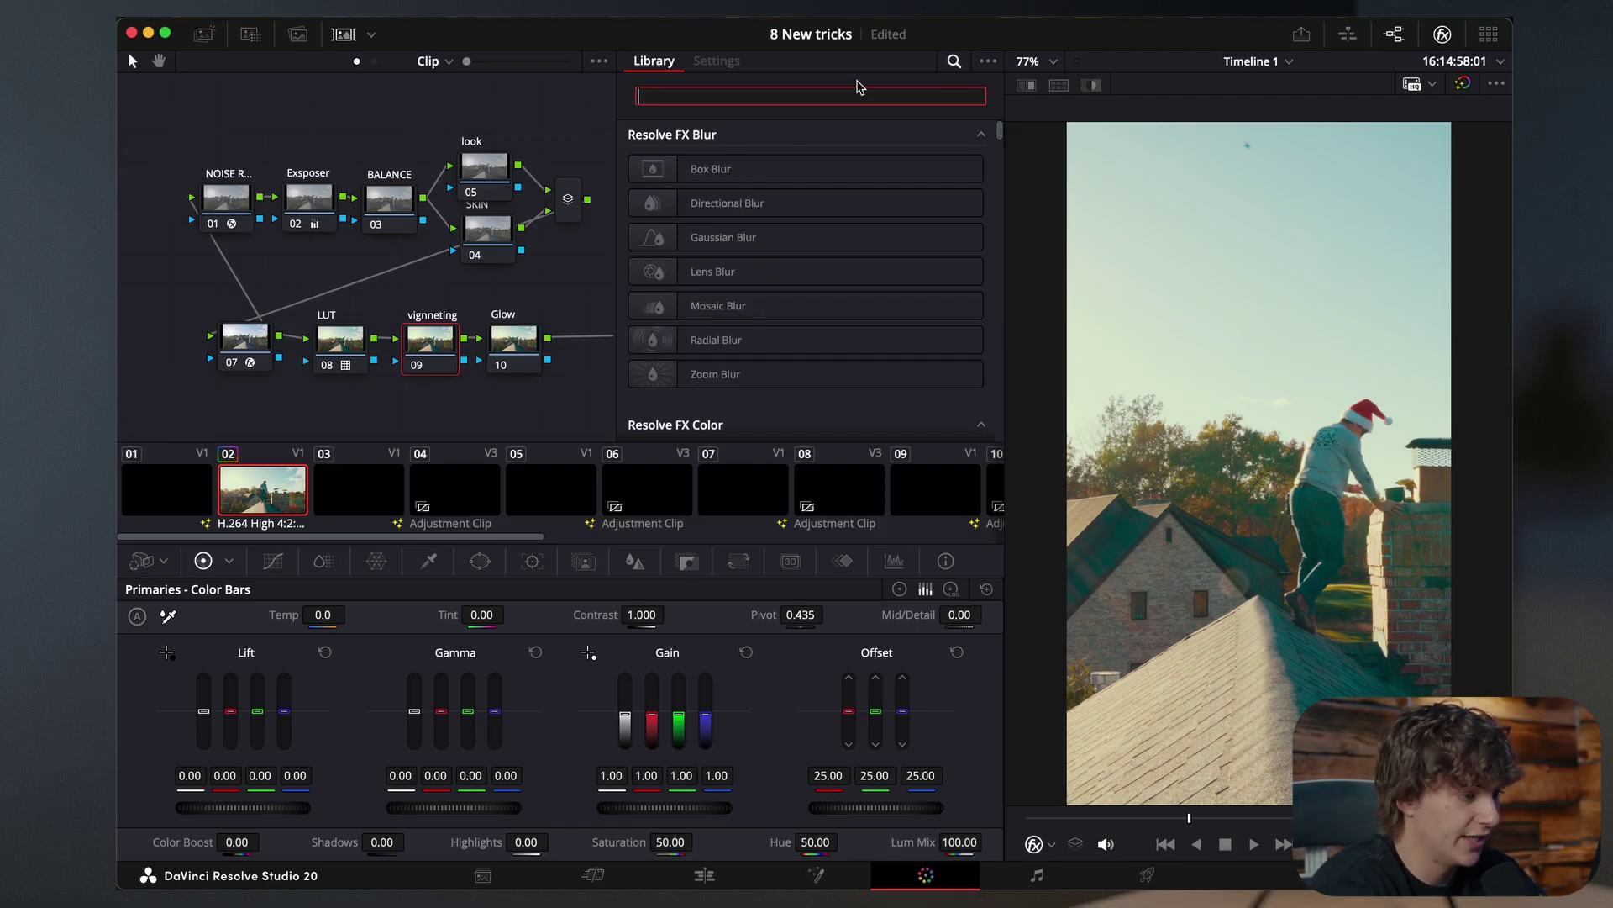
text(film)
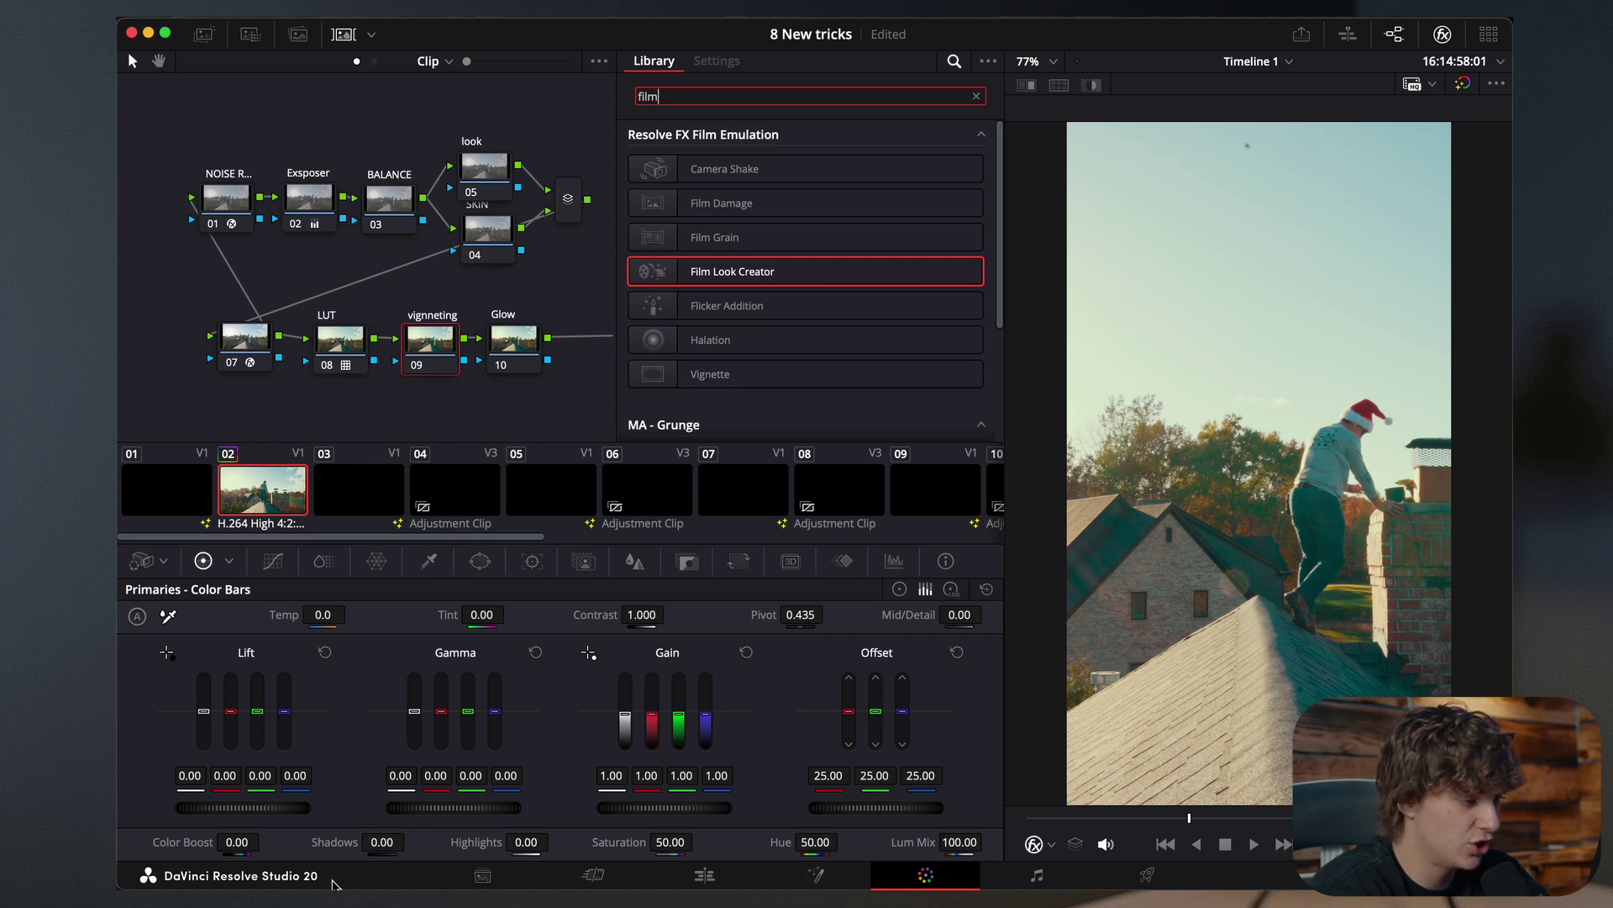
drag(793, 269, 431, 351)
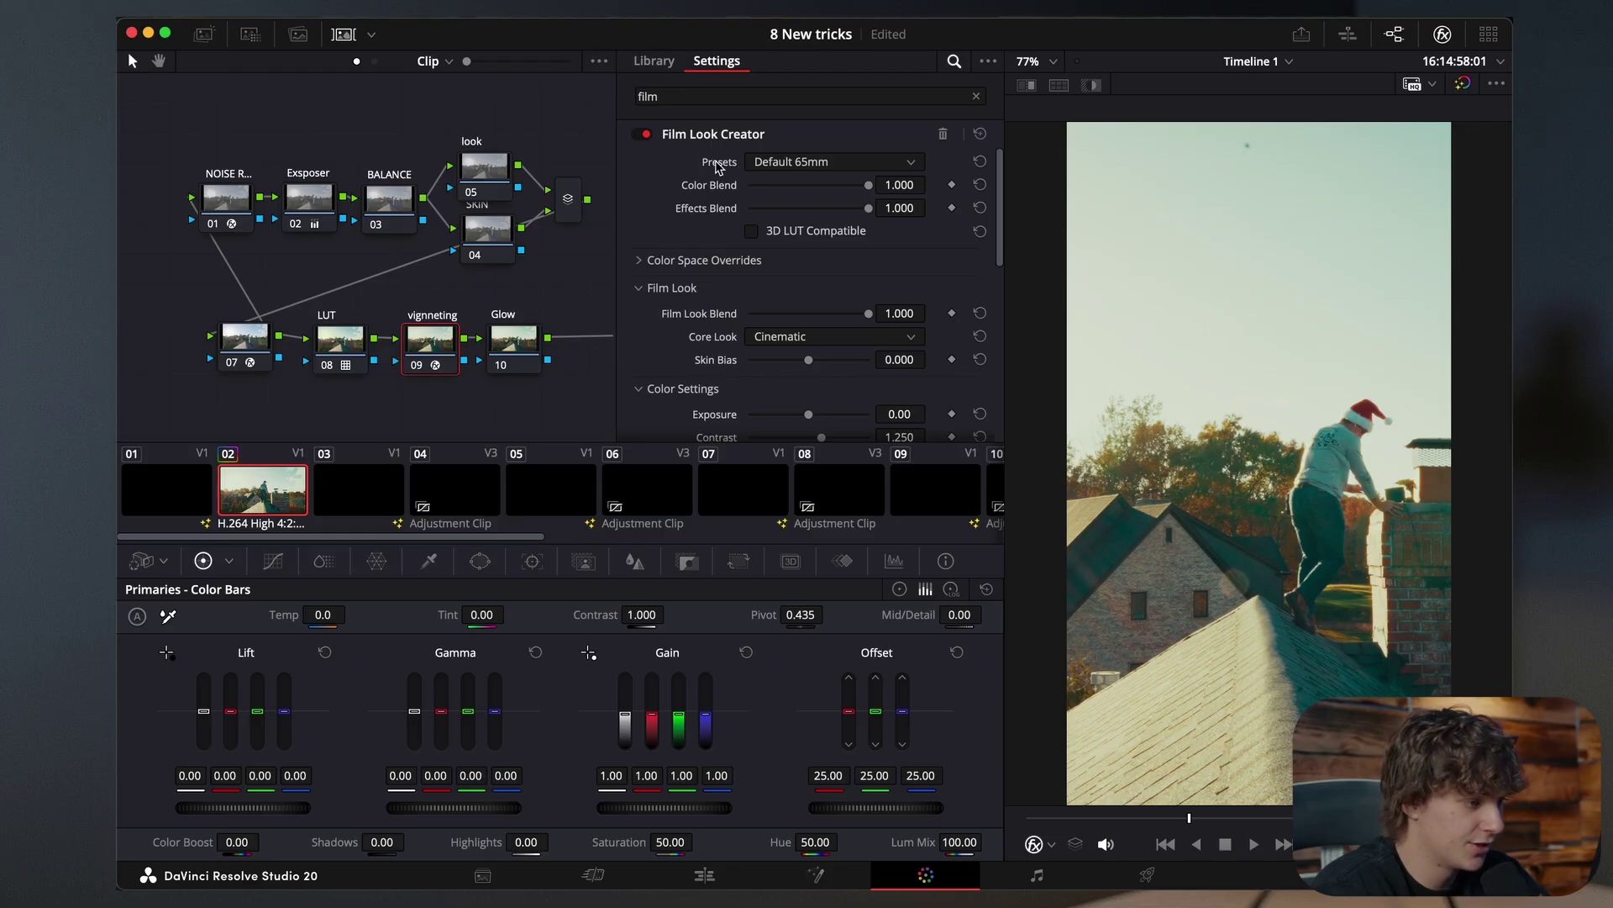
- Load the Default 35mm film look preset and adjust the Film Look Blend
click(774, 164)
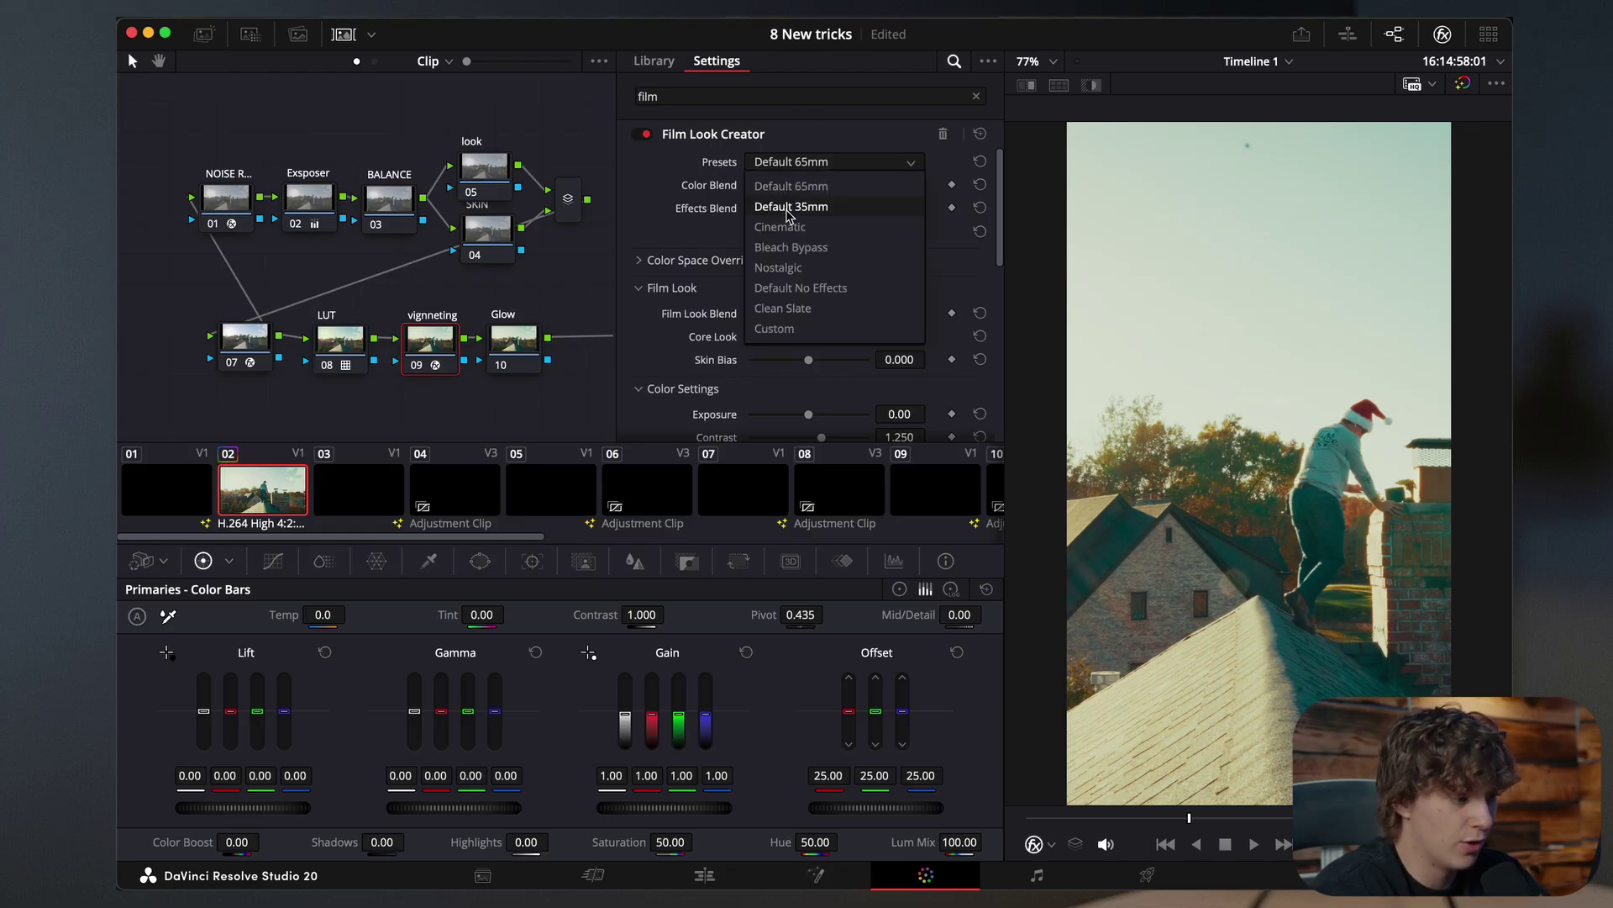
click(790, 214)
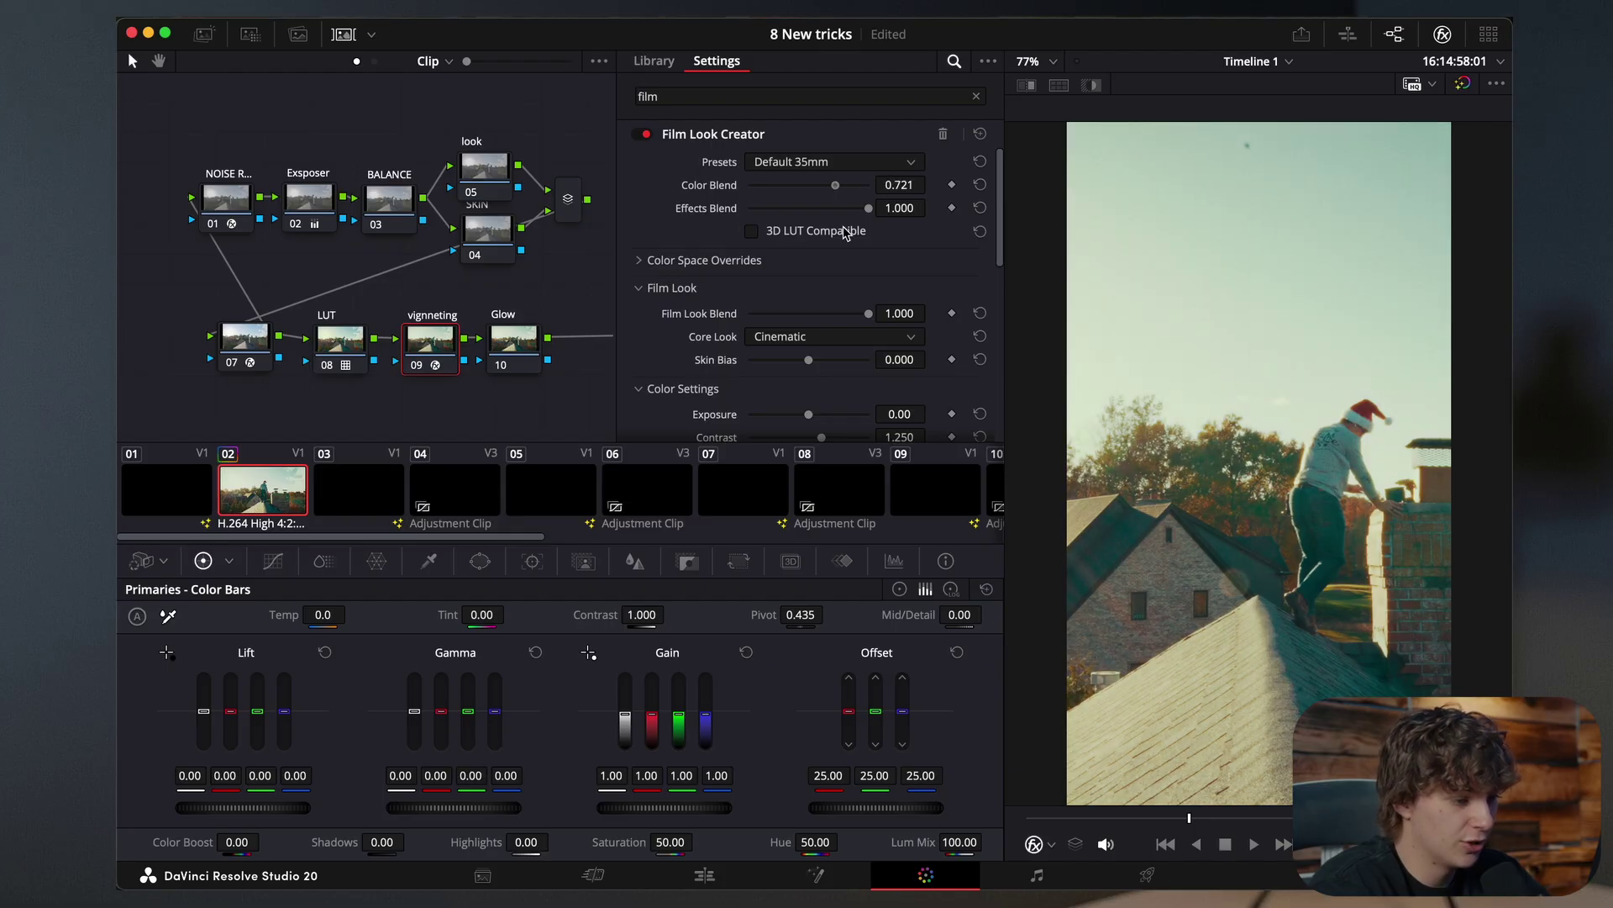
click(870, 315)
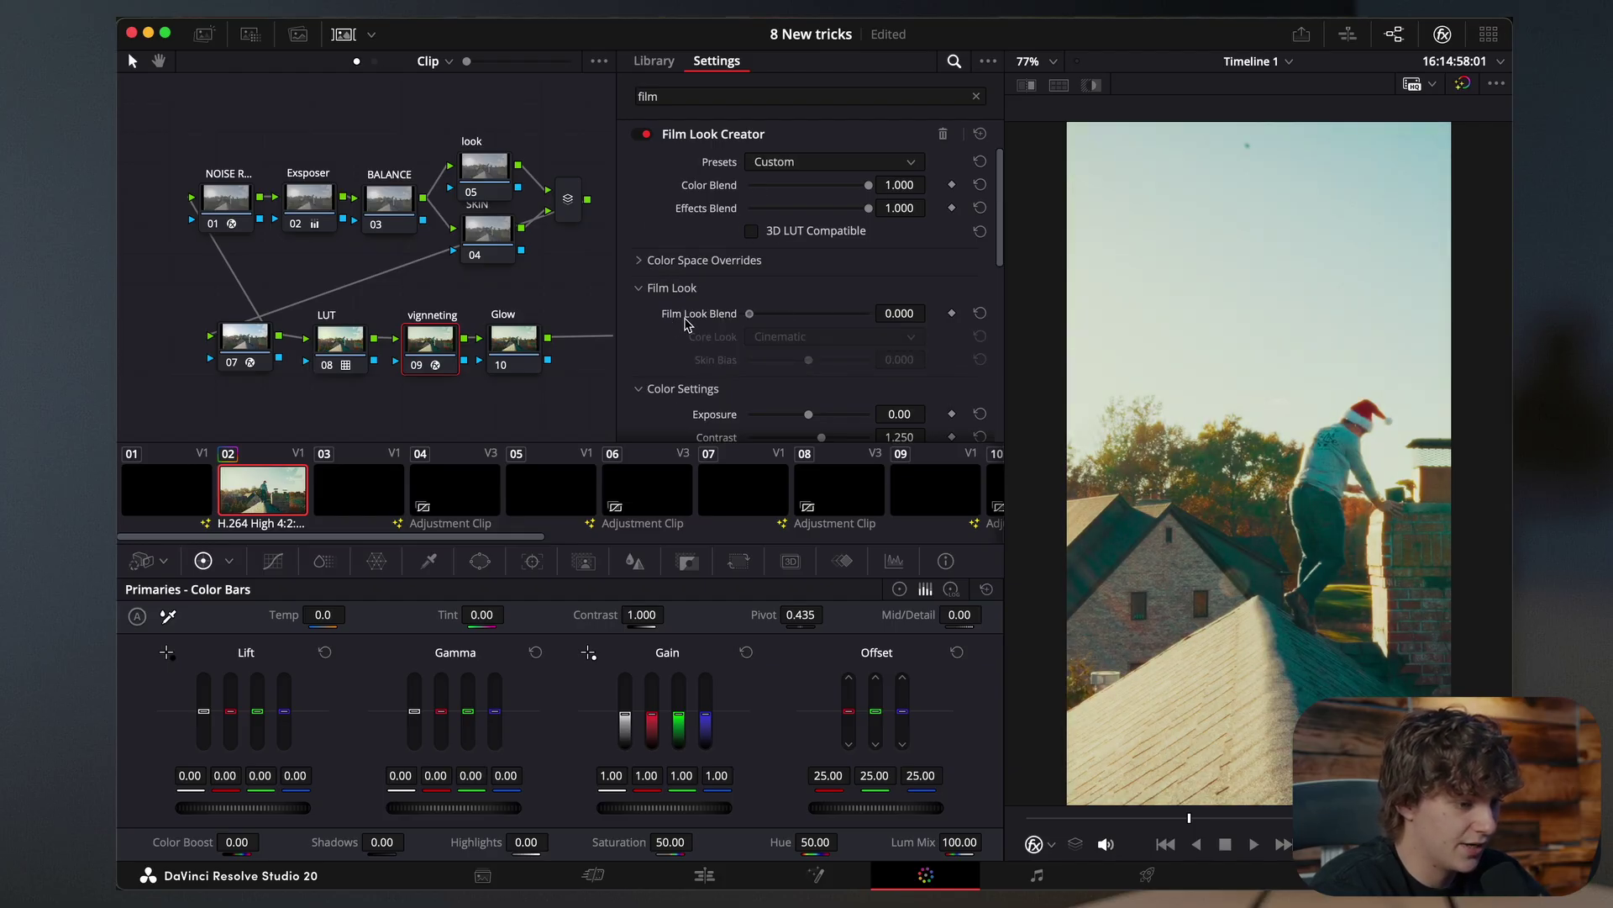
- Try the Vintage, Rochester and Elated core looks, return to Cinematic, and drop Color Blend to 0
click(781, 338)
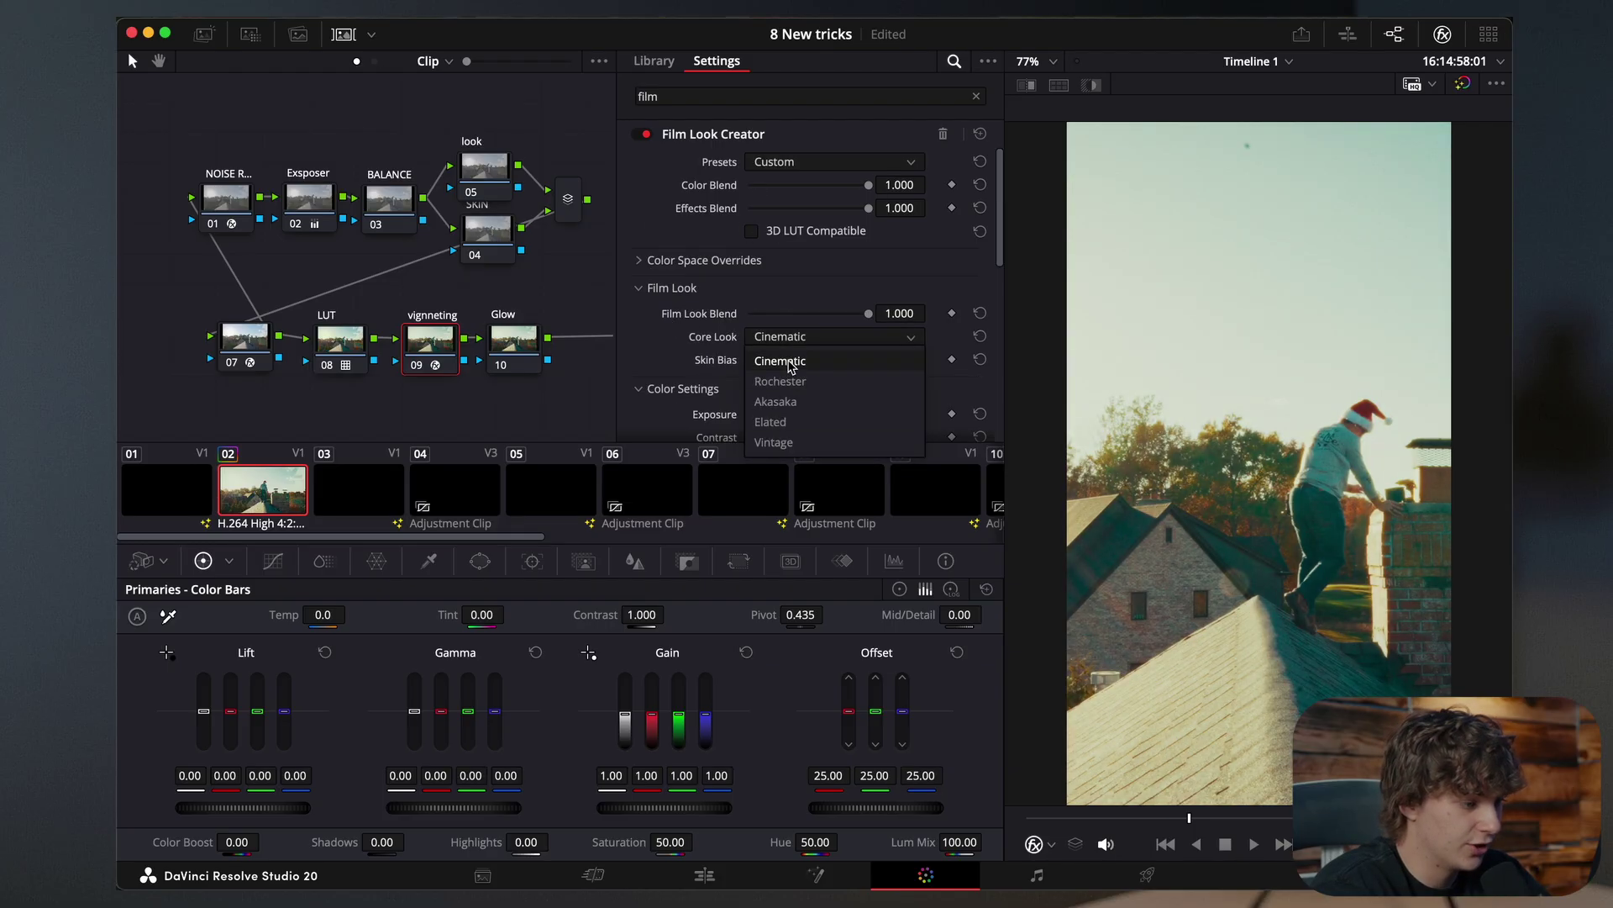
click(791, 443)
click(797, 338)
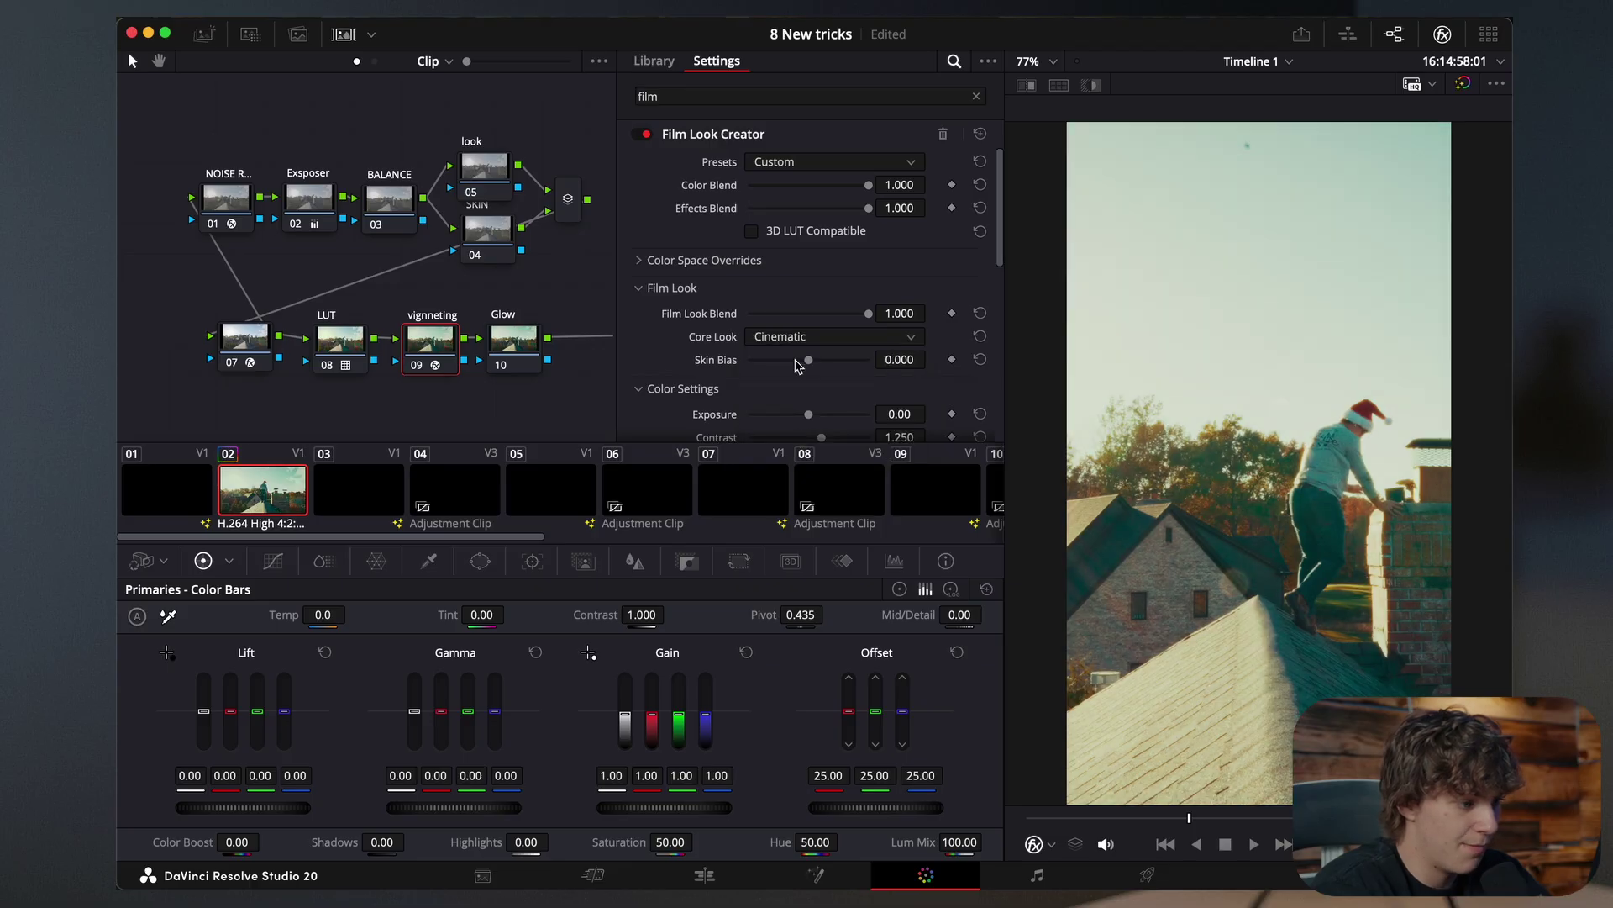
click(798, 342)
click(799, 342)
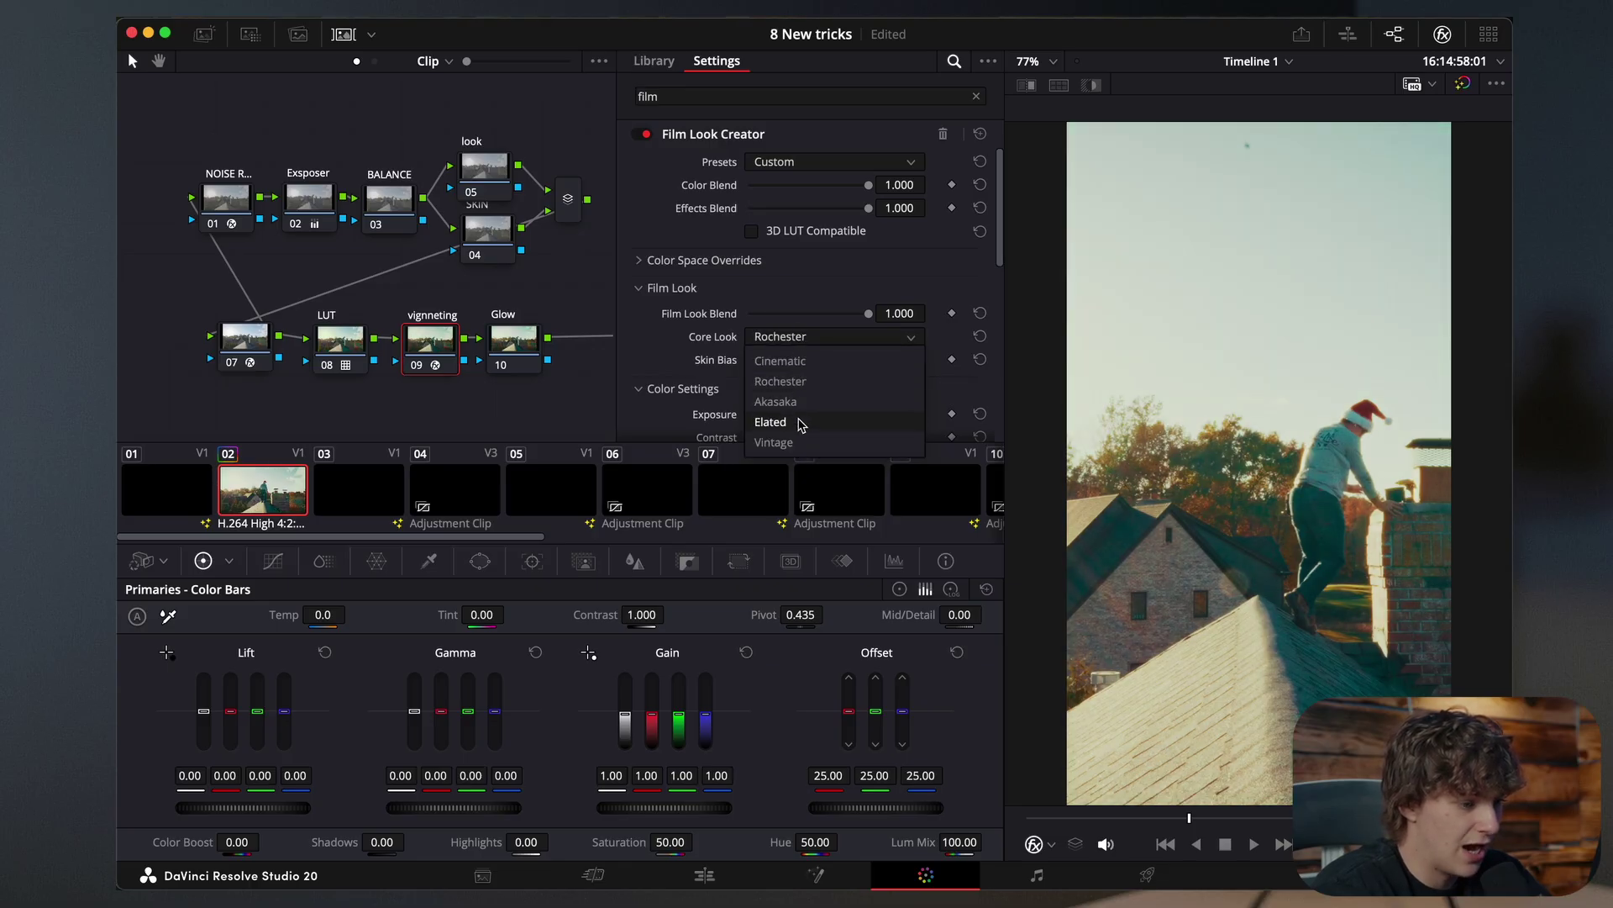
click(799, 422)
click(800, 342)
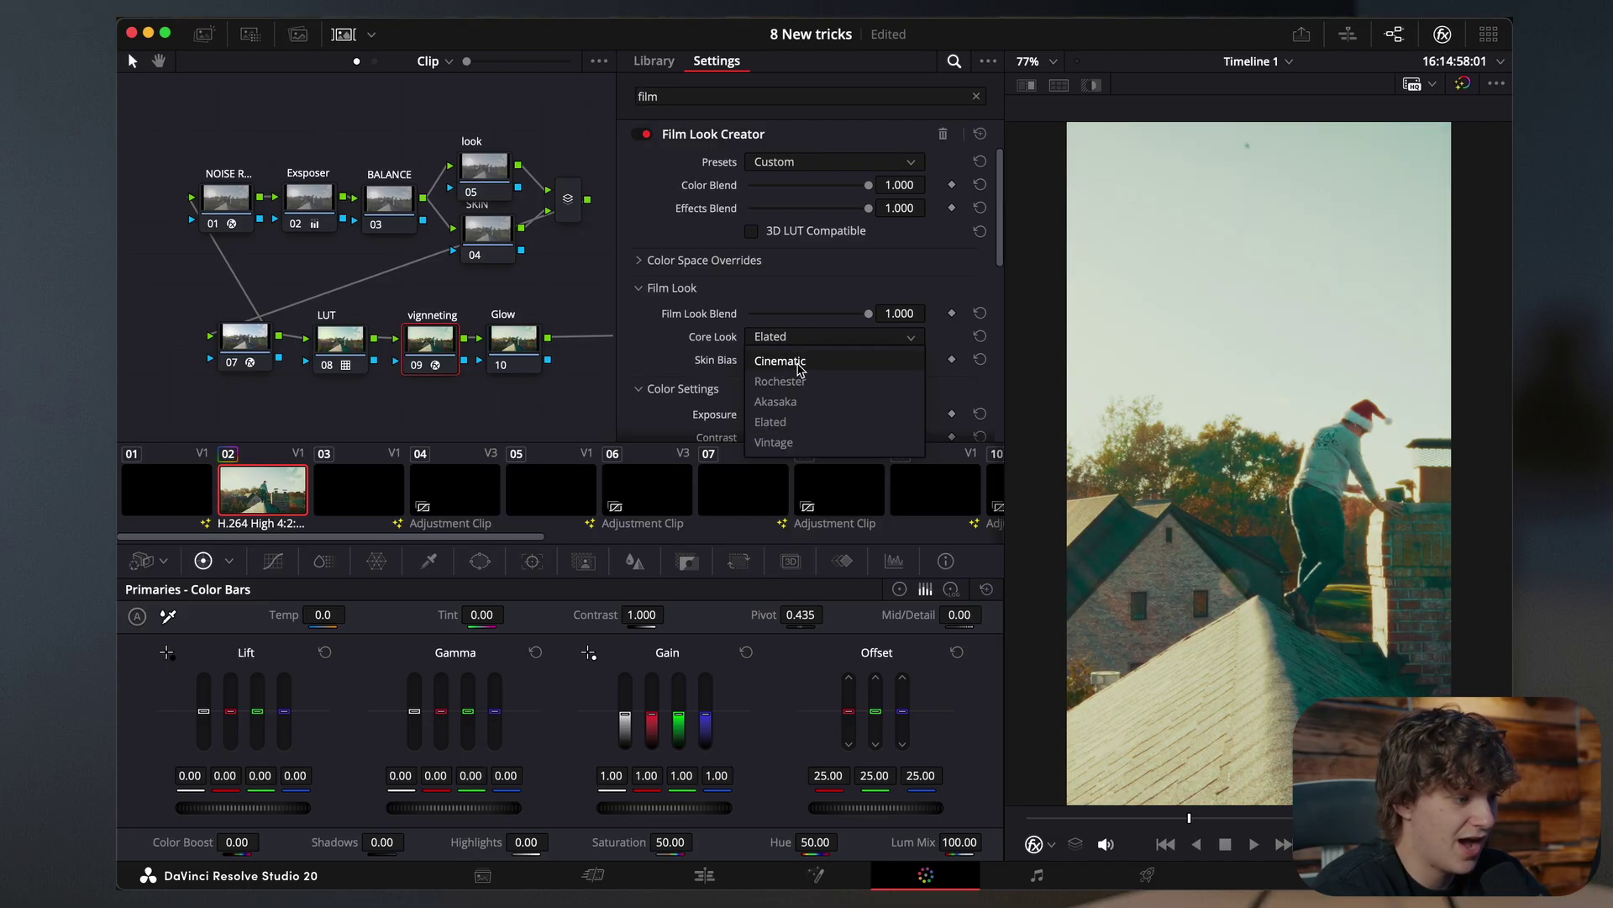
click(799, 363)
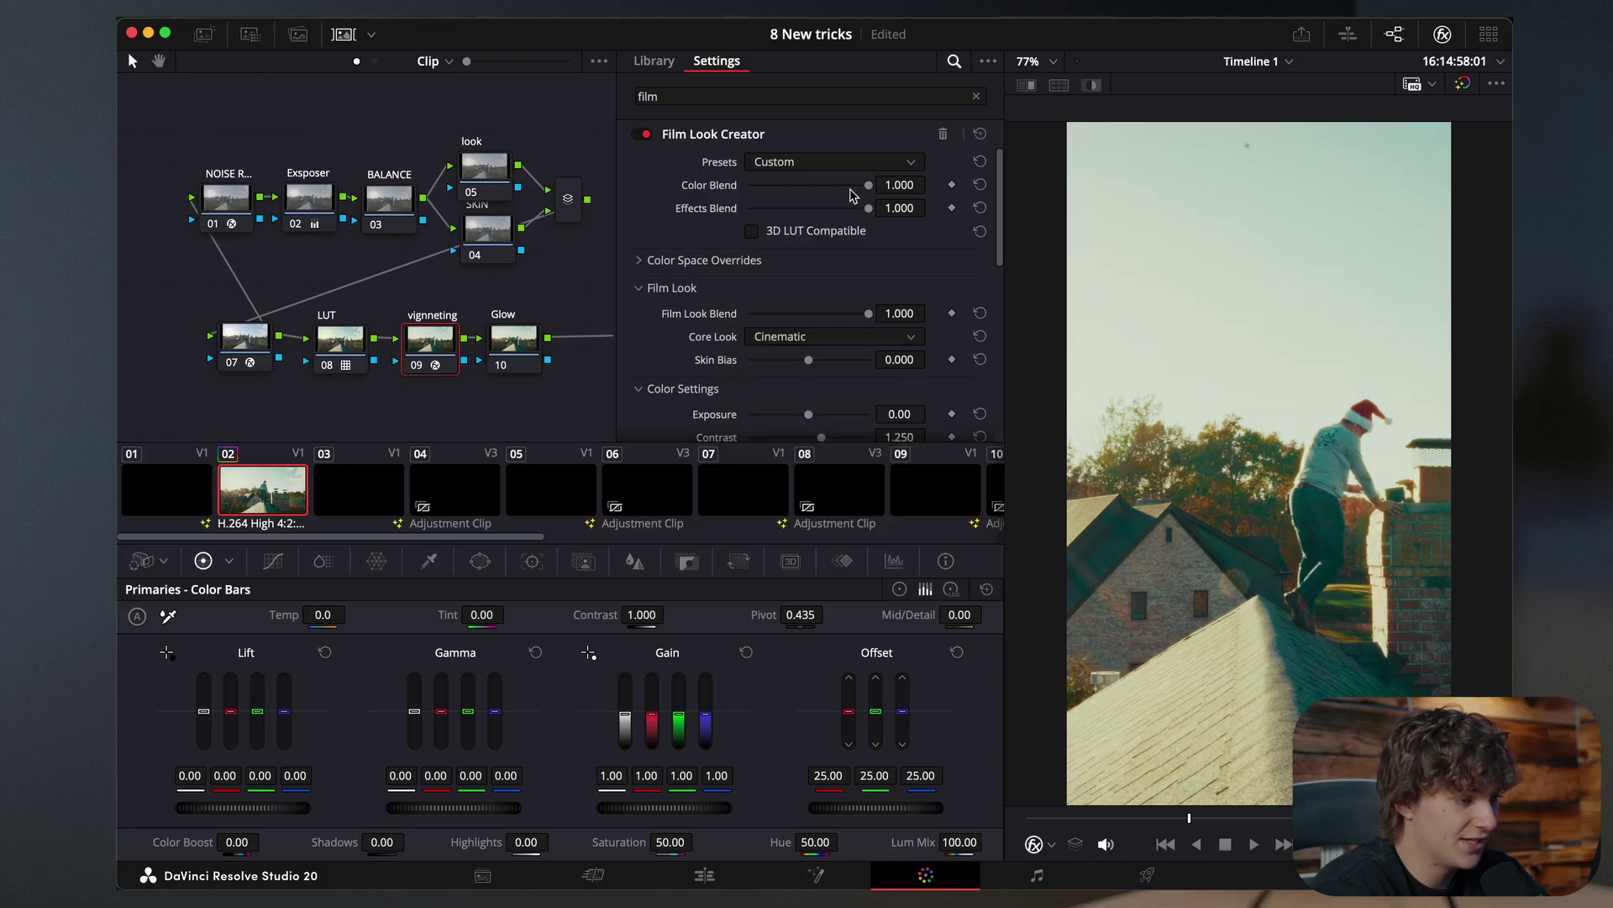
drag(869, 186, 806, 200)
- Disable halation and bloom in the Film Look Creator
scroll(698, 384, down, 6)
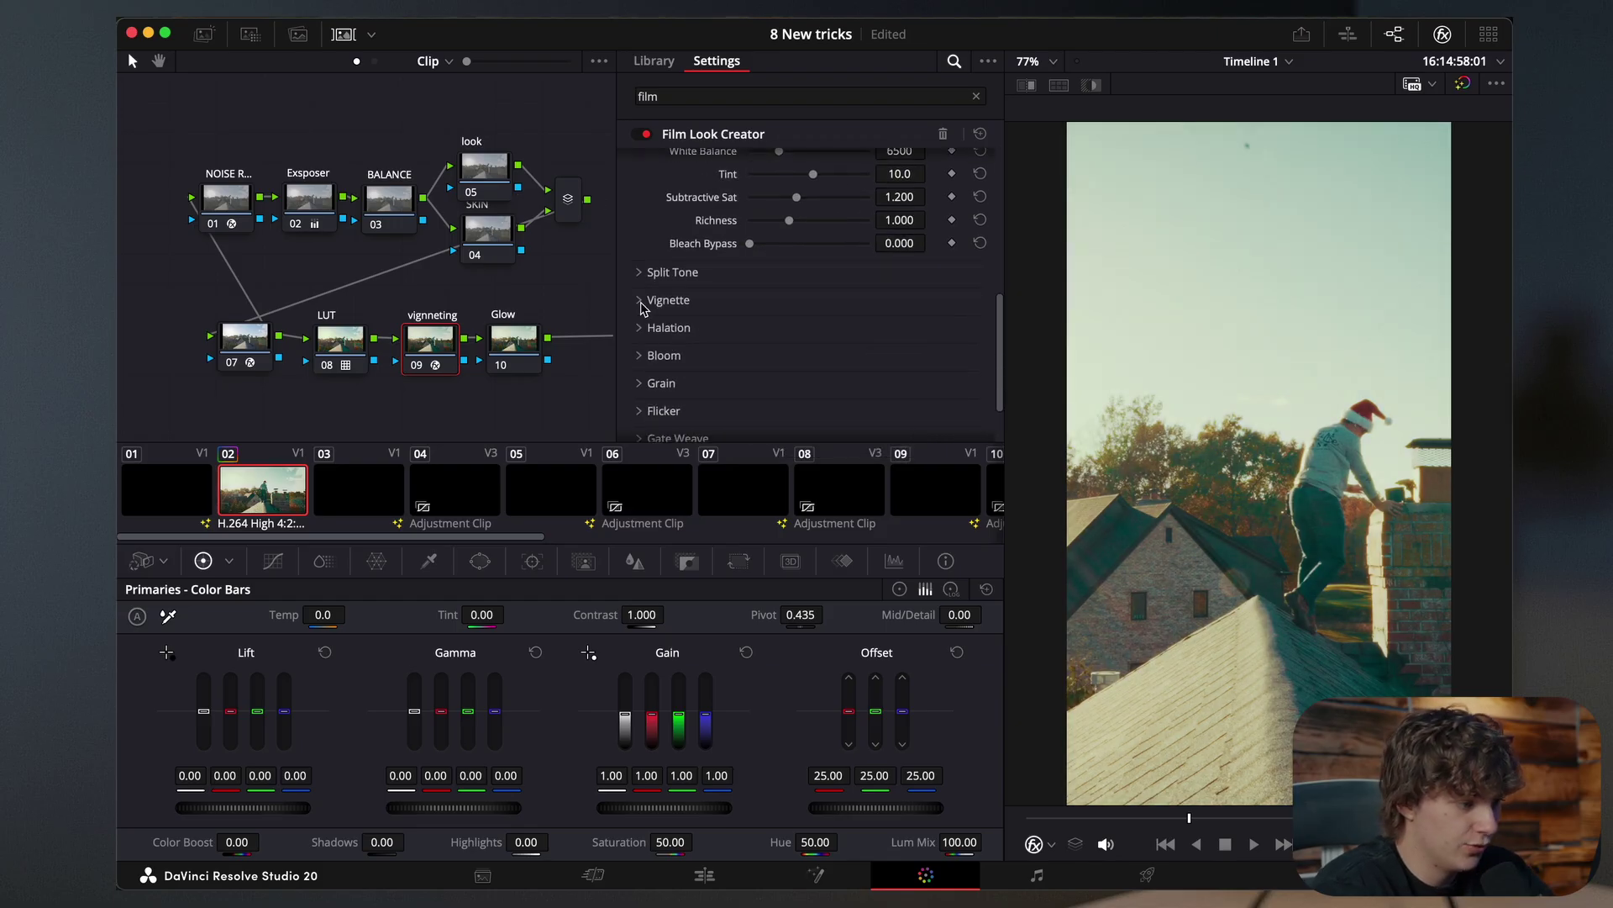
click(640, 328)
scroll(807, 373, down, 2)
click(752, 282)
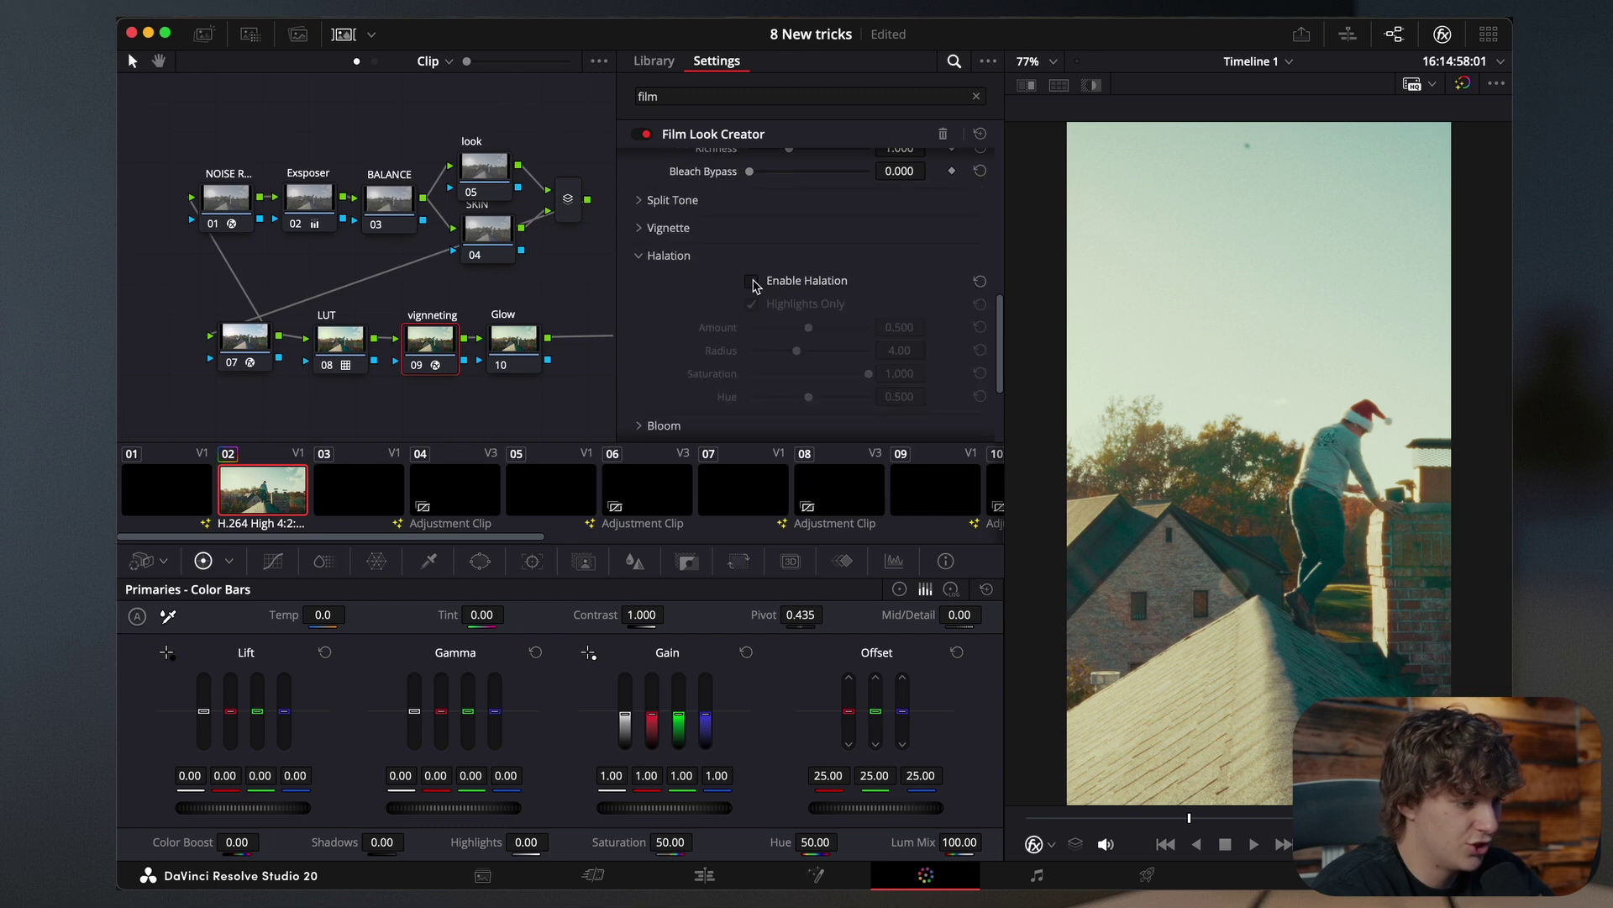
scroll(717, 303, down, 4)
click(718, 284)
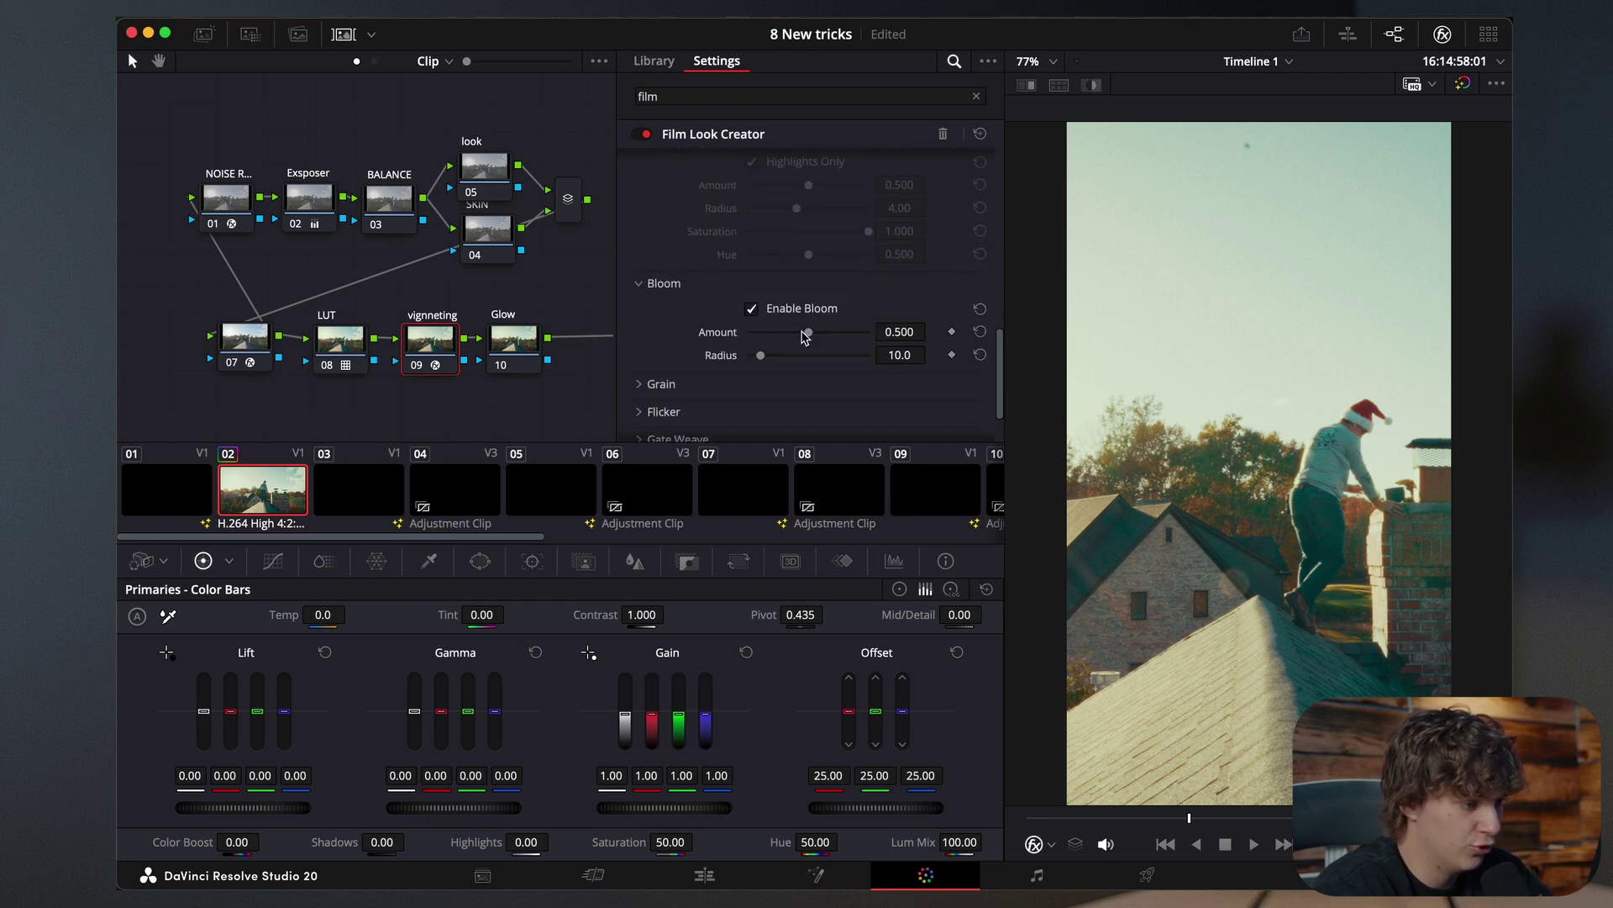
click(752, 308)
- Raise the grain amount to 0.364, disable flicker, and expand the gate weave settings
click(662, 384)
scroll(723, 387, down, 2)
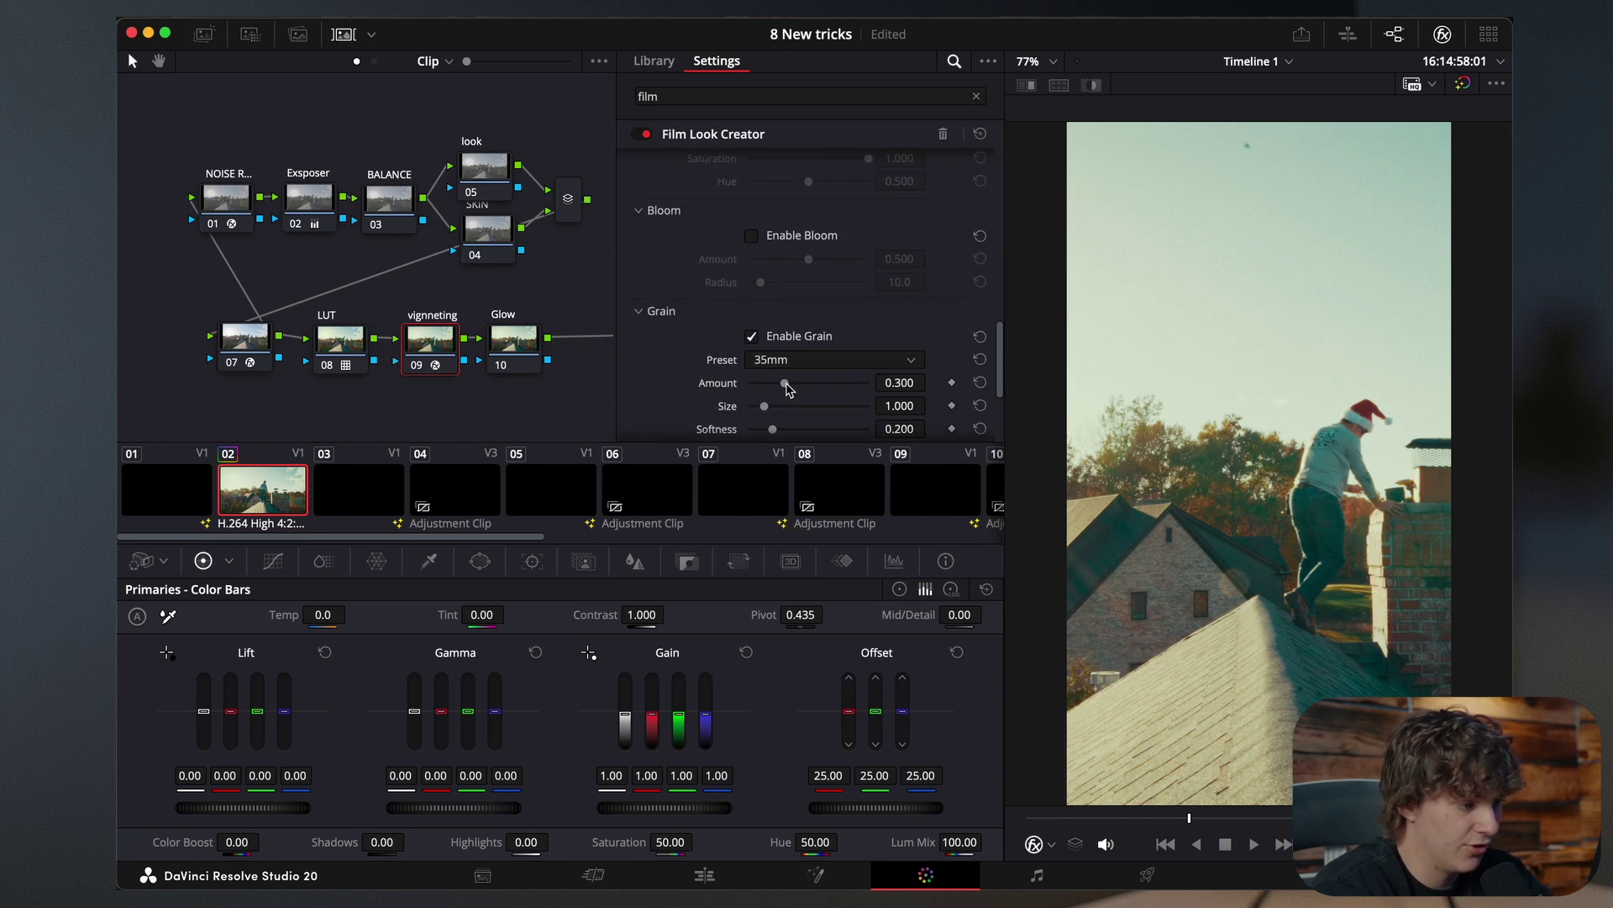
drag(790, 388, 791, 389)
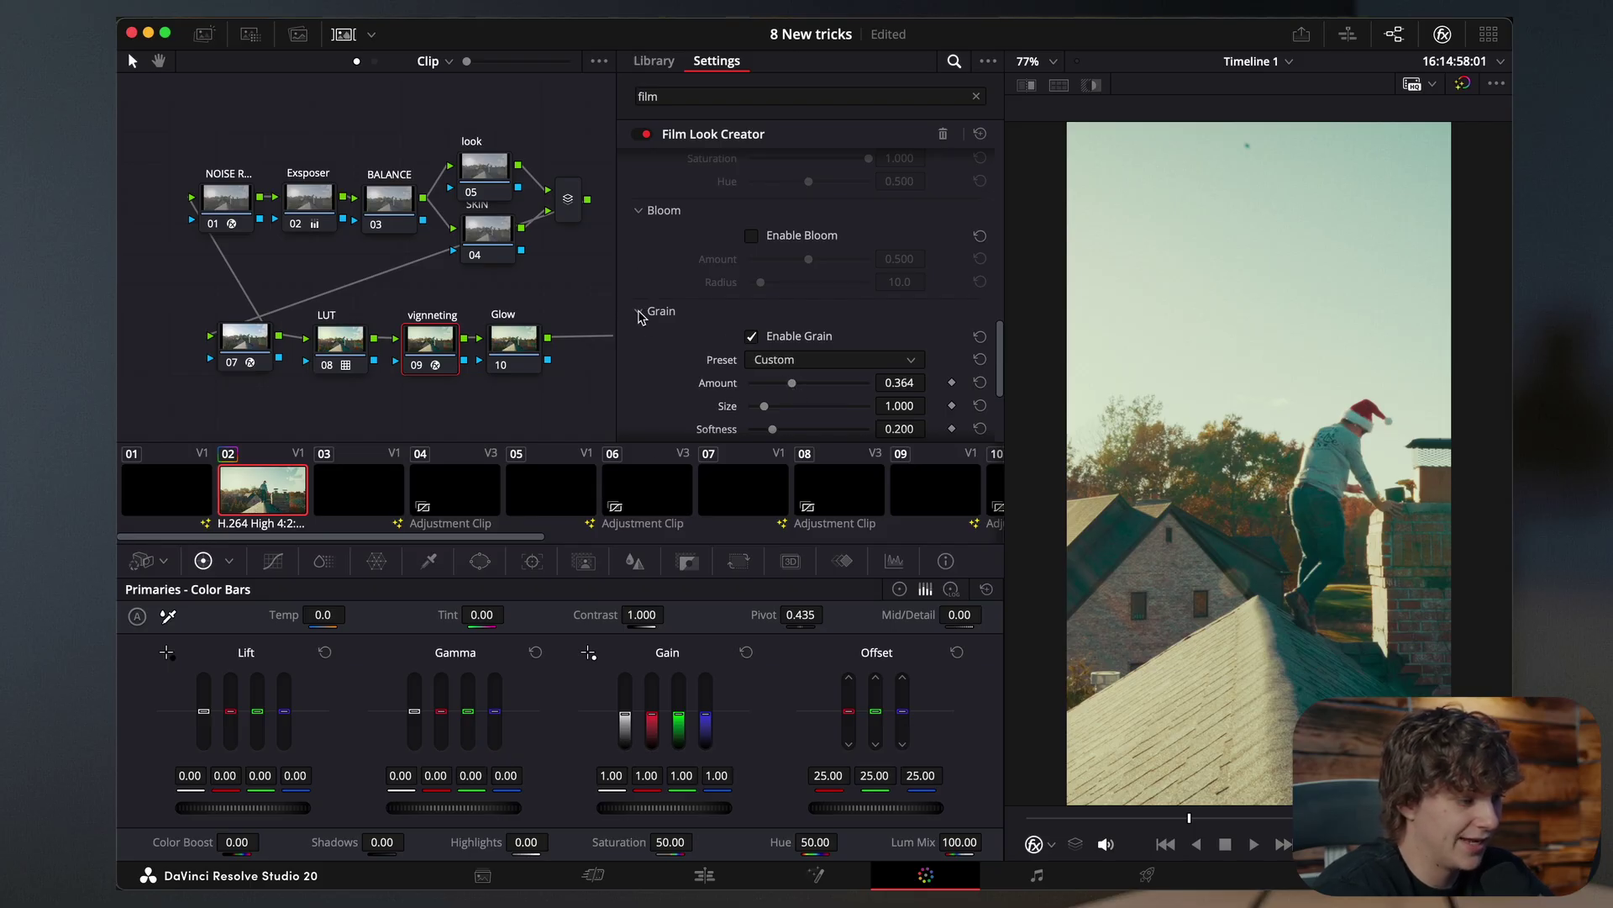
click(641, 311)
click(721, 363)
click(751, 366)
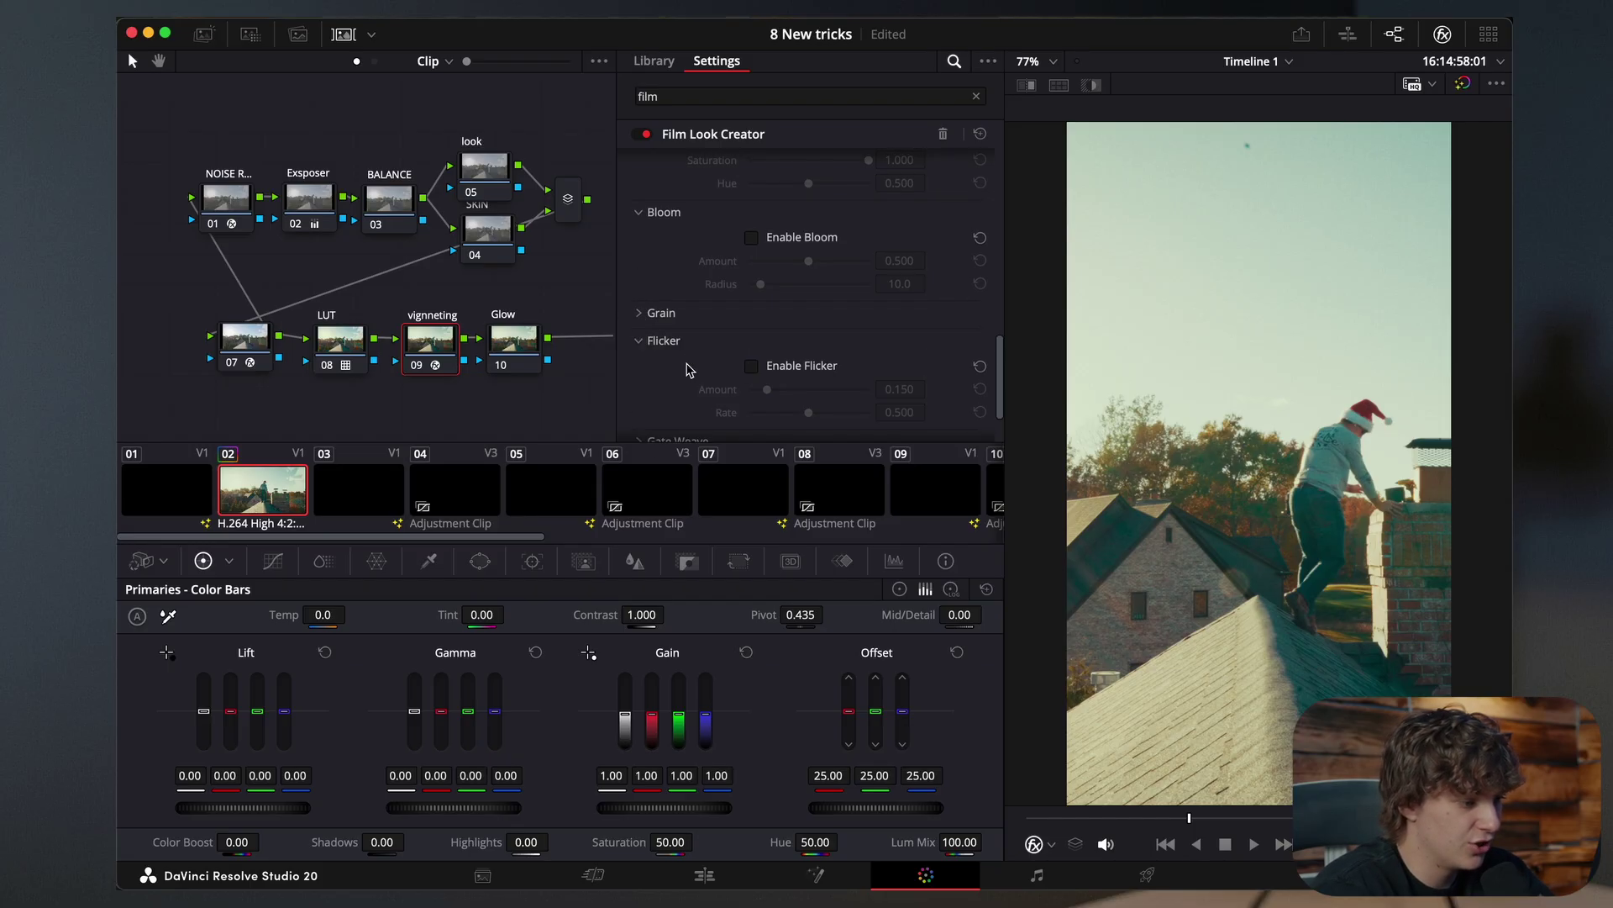
scroll(692, 370, down, 2)
click(647, 370)
scroll(649, 367, up, 10)
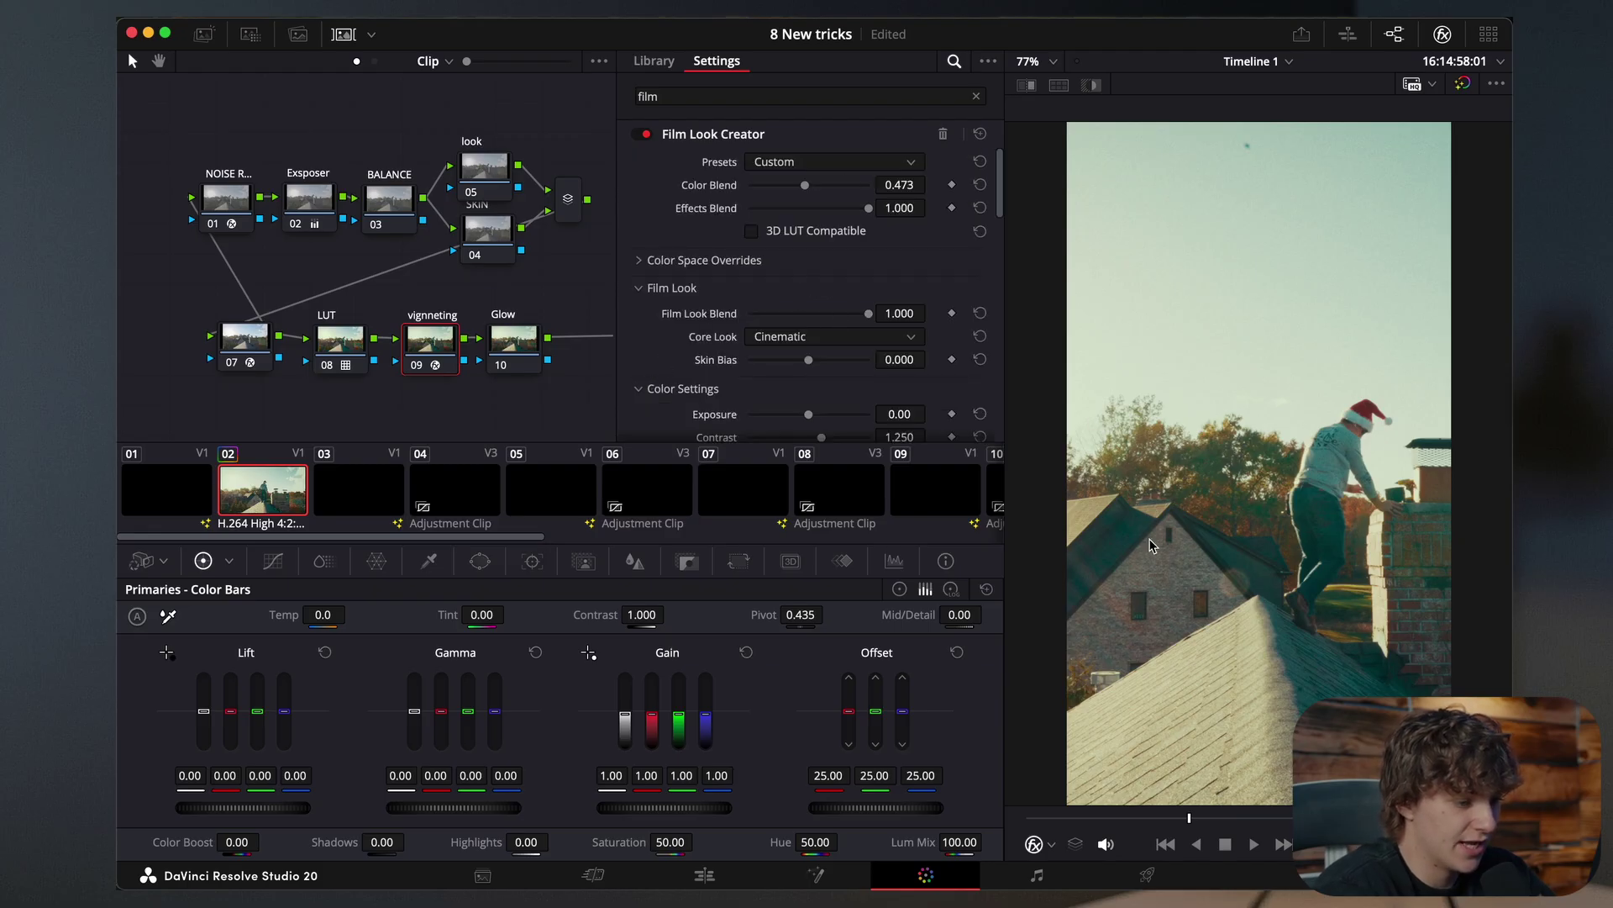
key(super+f)
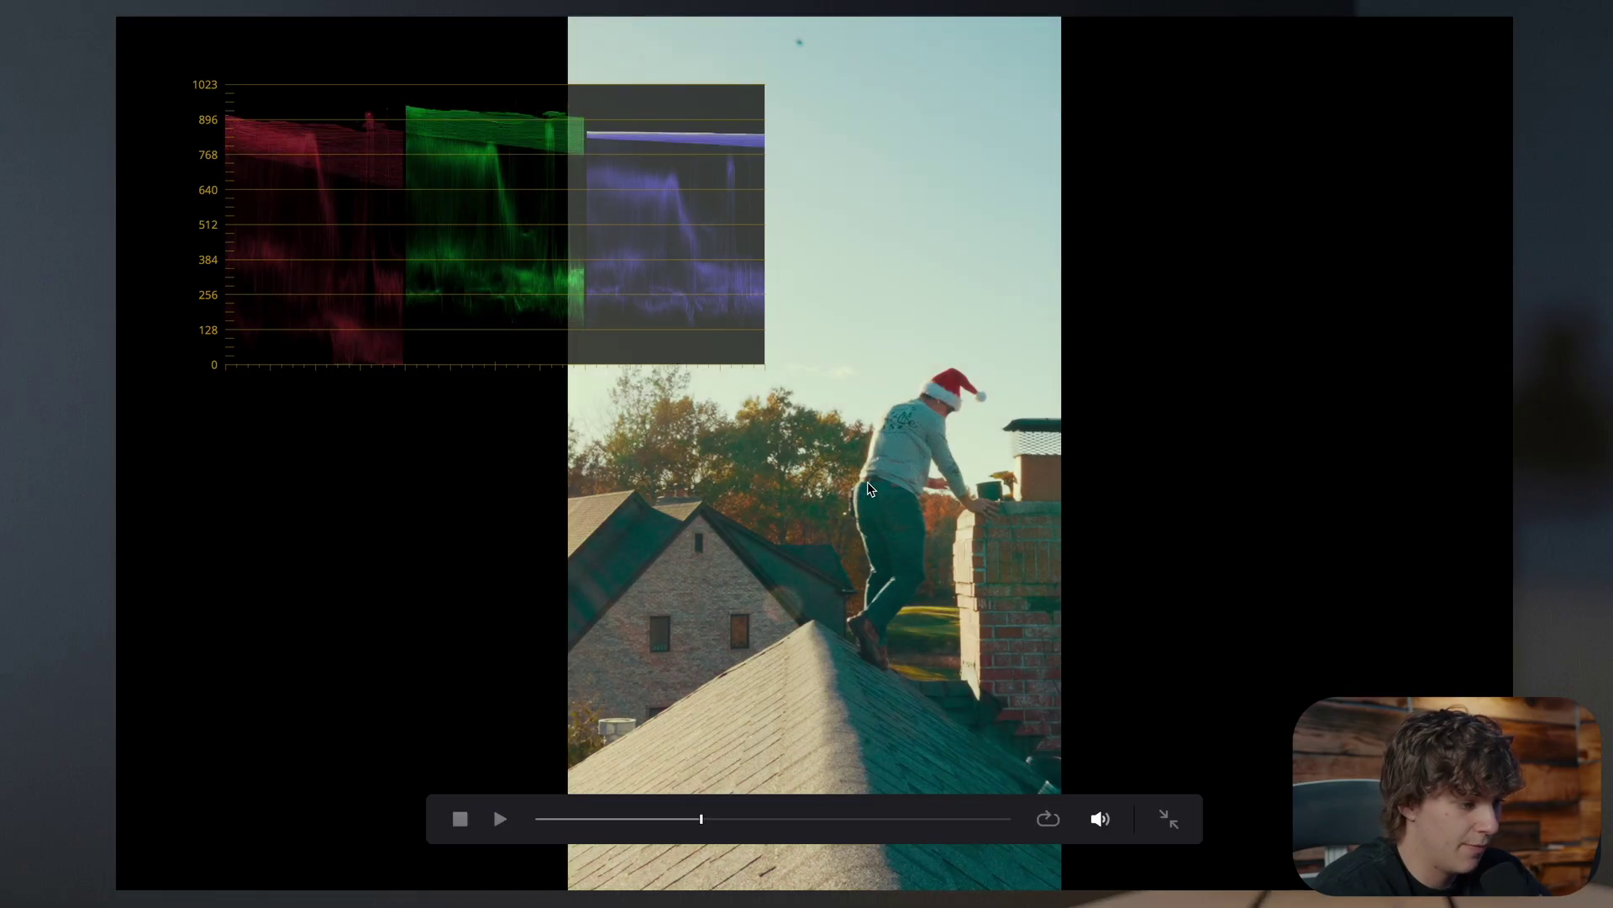
key(super+f)
key(super+f)
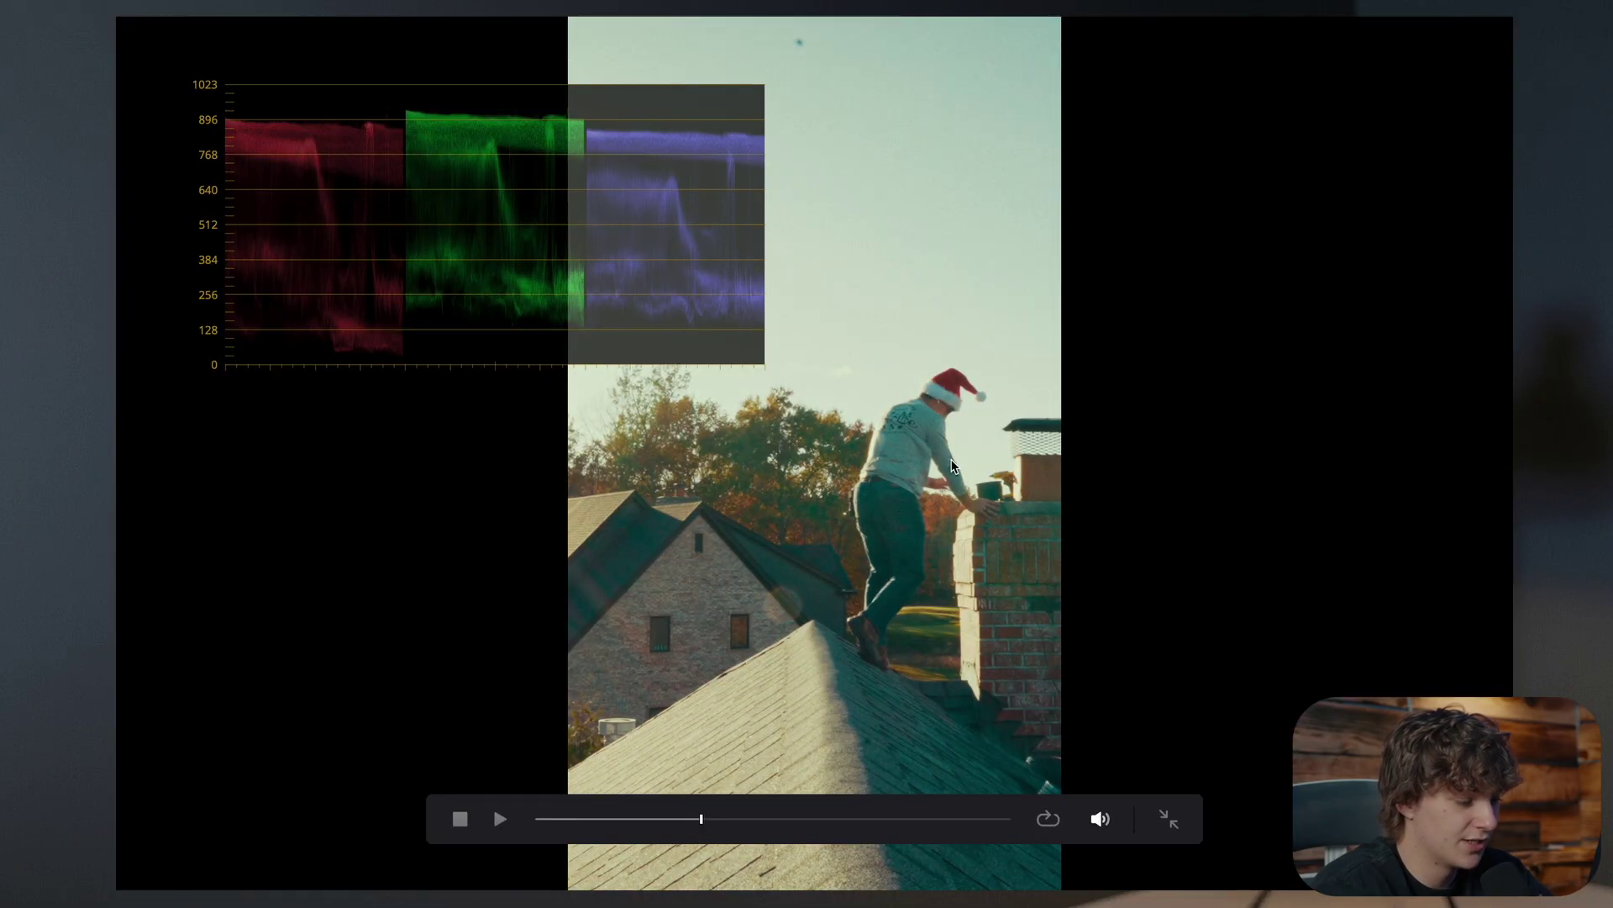
key(super+f)
key(super+d)
key(super+d)
key(super+d)
key(super+d)
key(super+d)
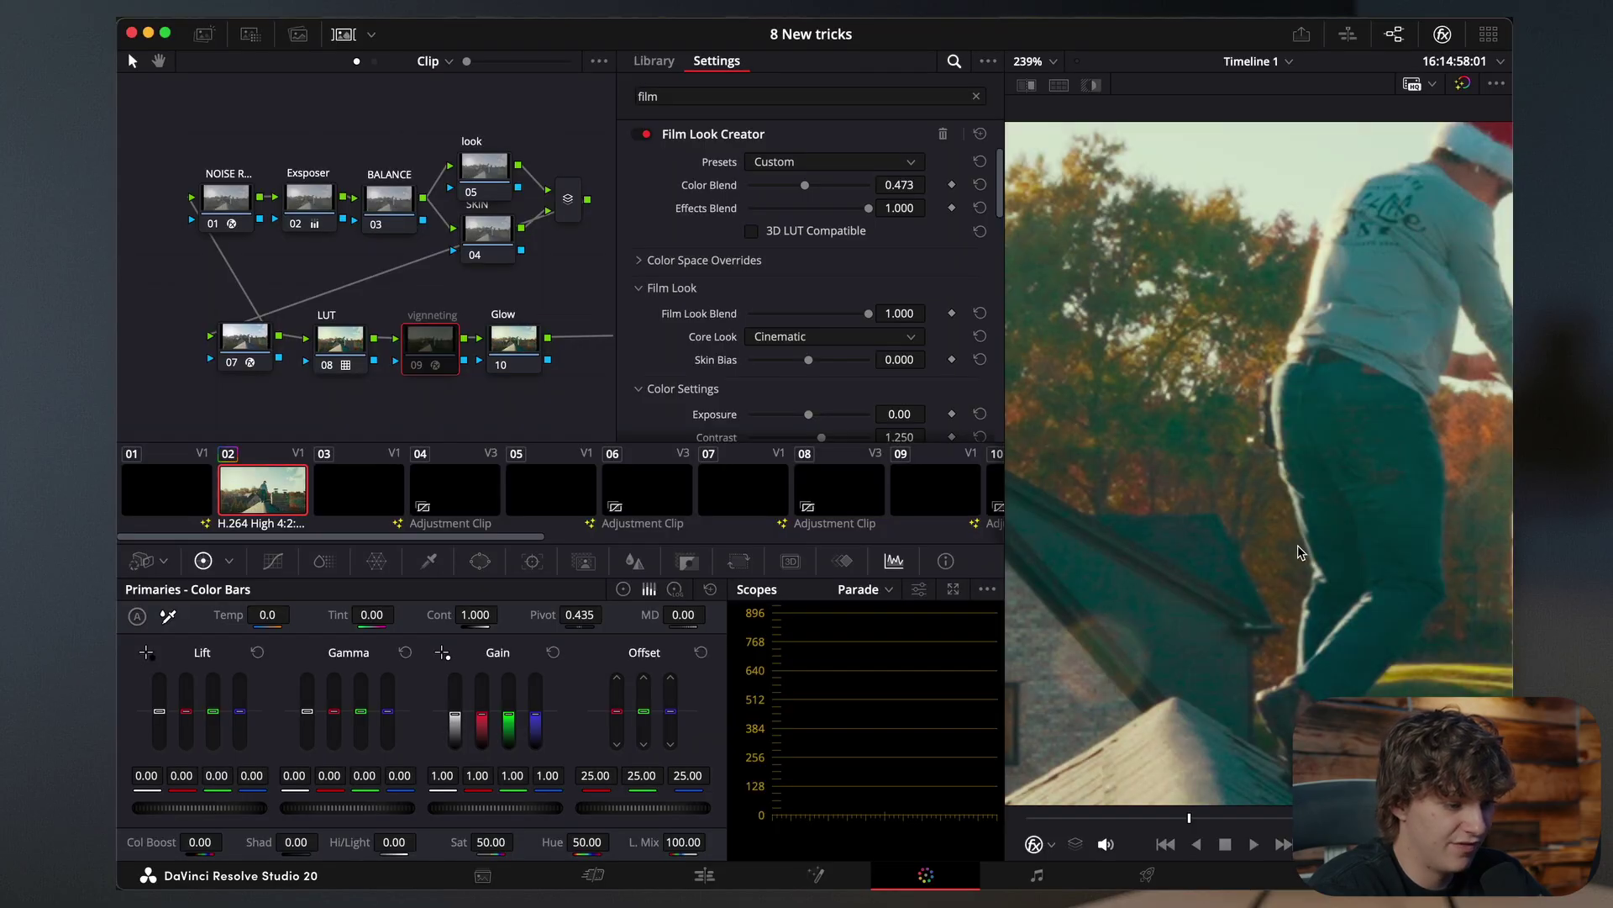
key(super+d)
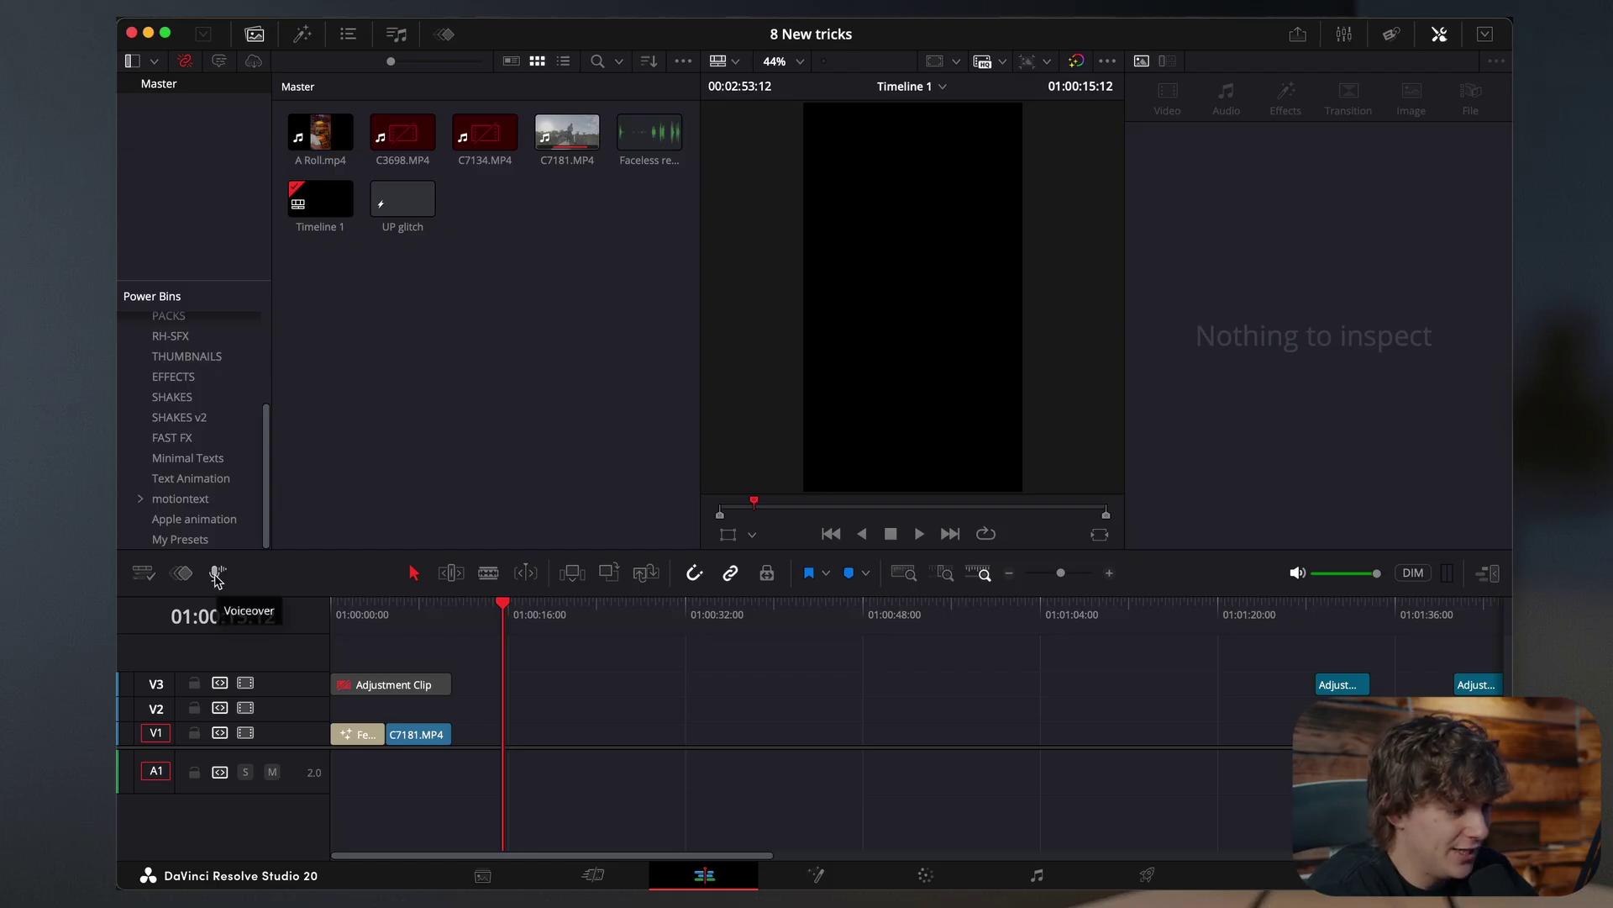
- Record a voiceover onto A2 from the MacBook Pro Microphone, moving the recorder off the viewer
click(217, 575)
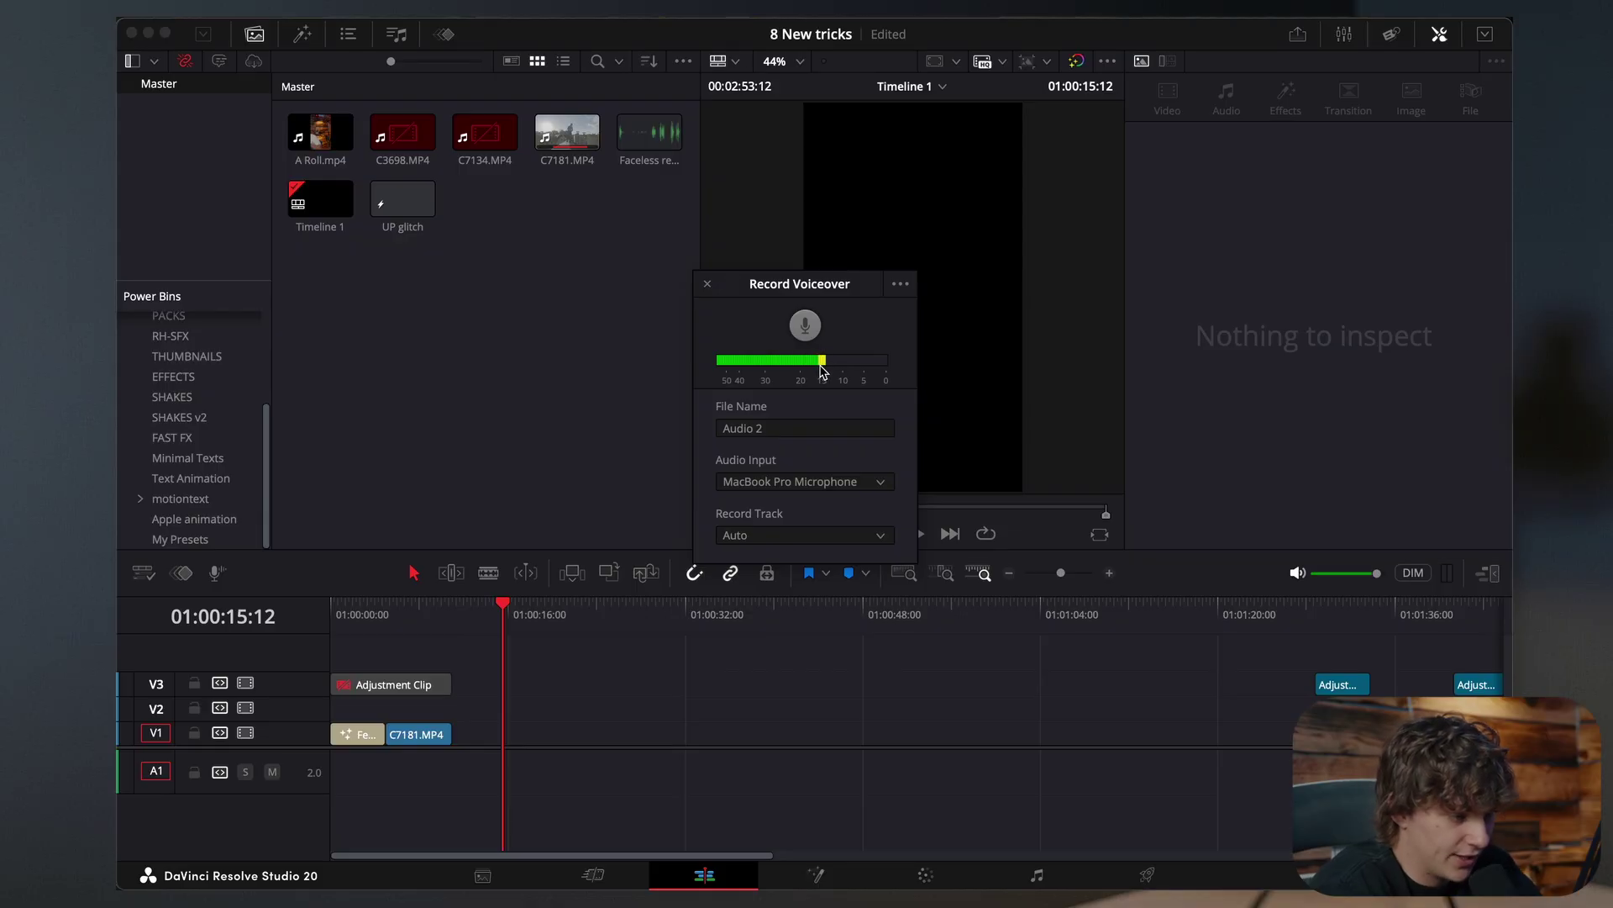
click(805, 326)
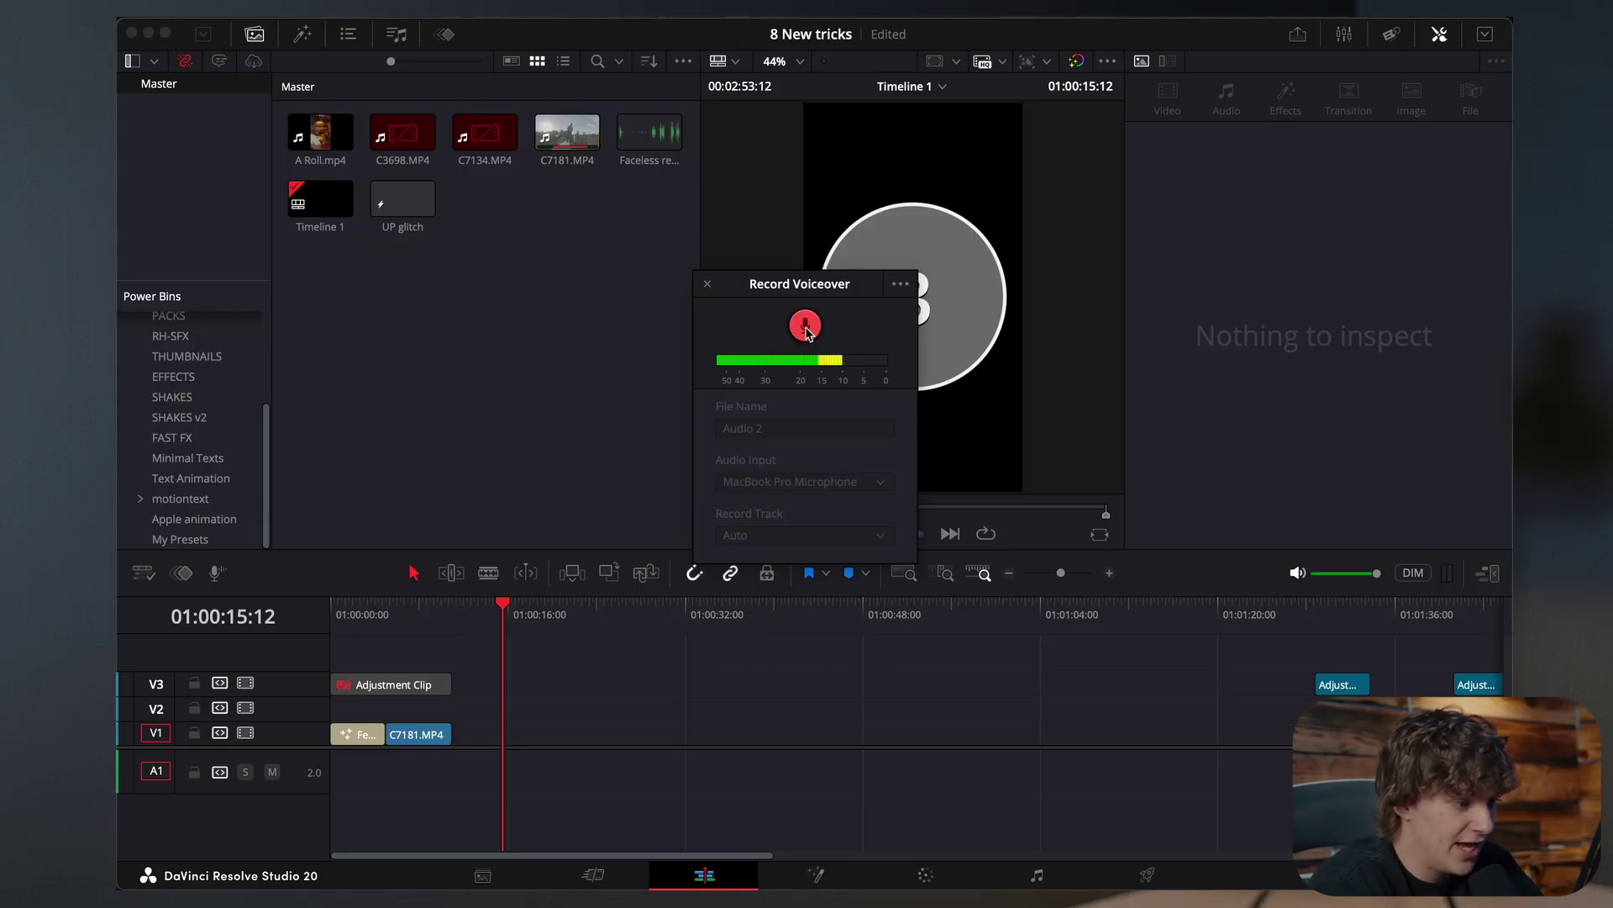
drag(851, 286, 493, 279)
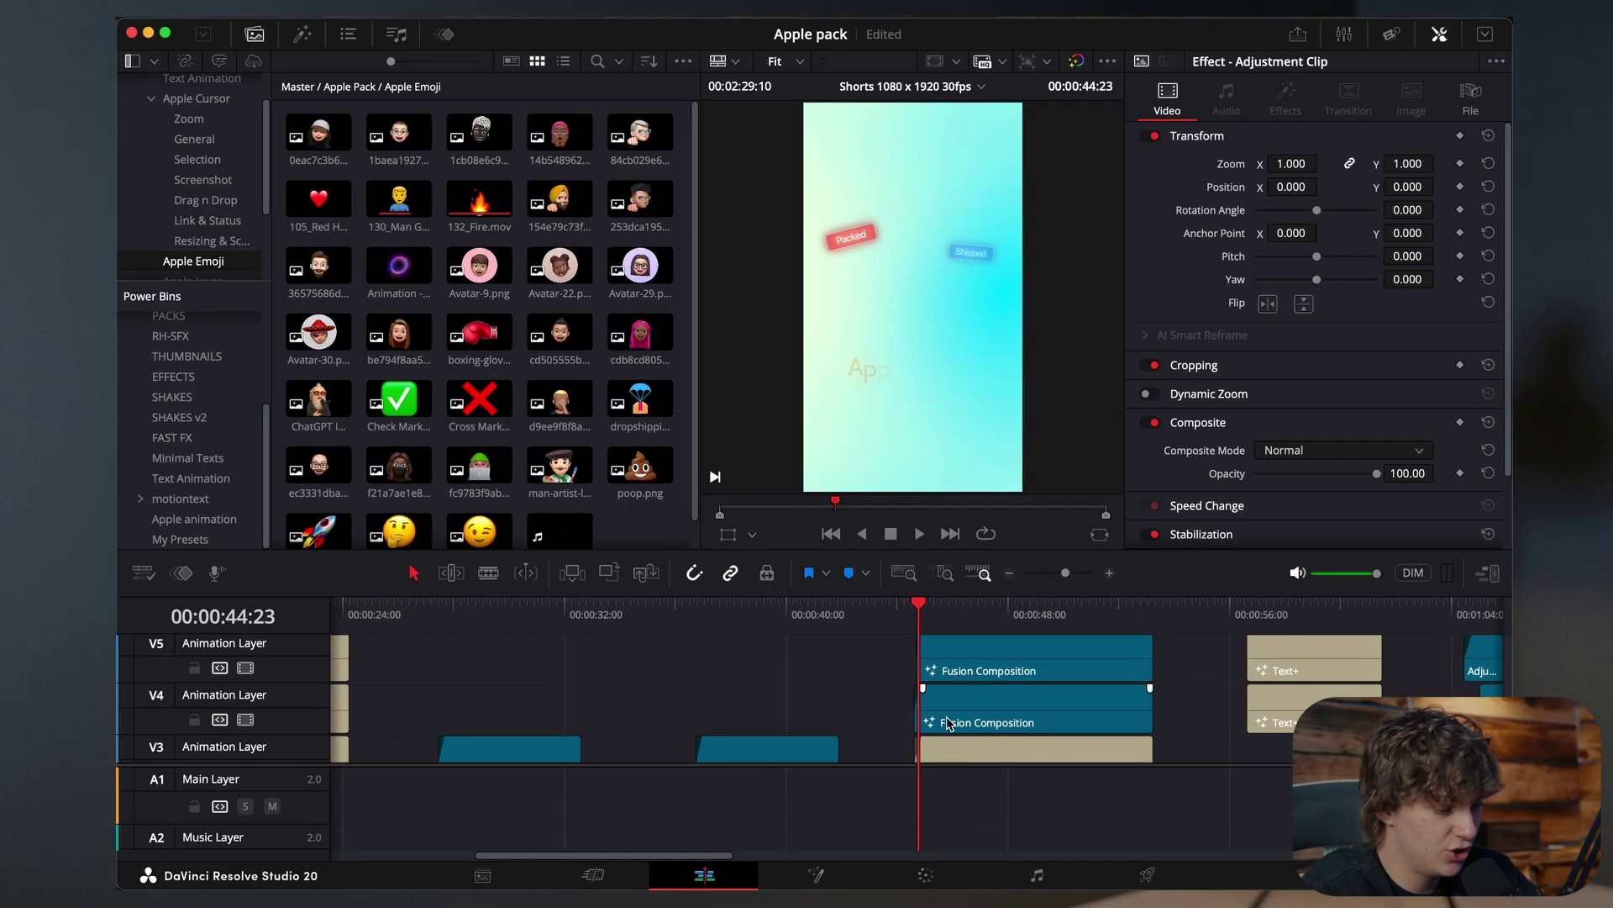
scroll(949, 722, up, 3)
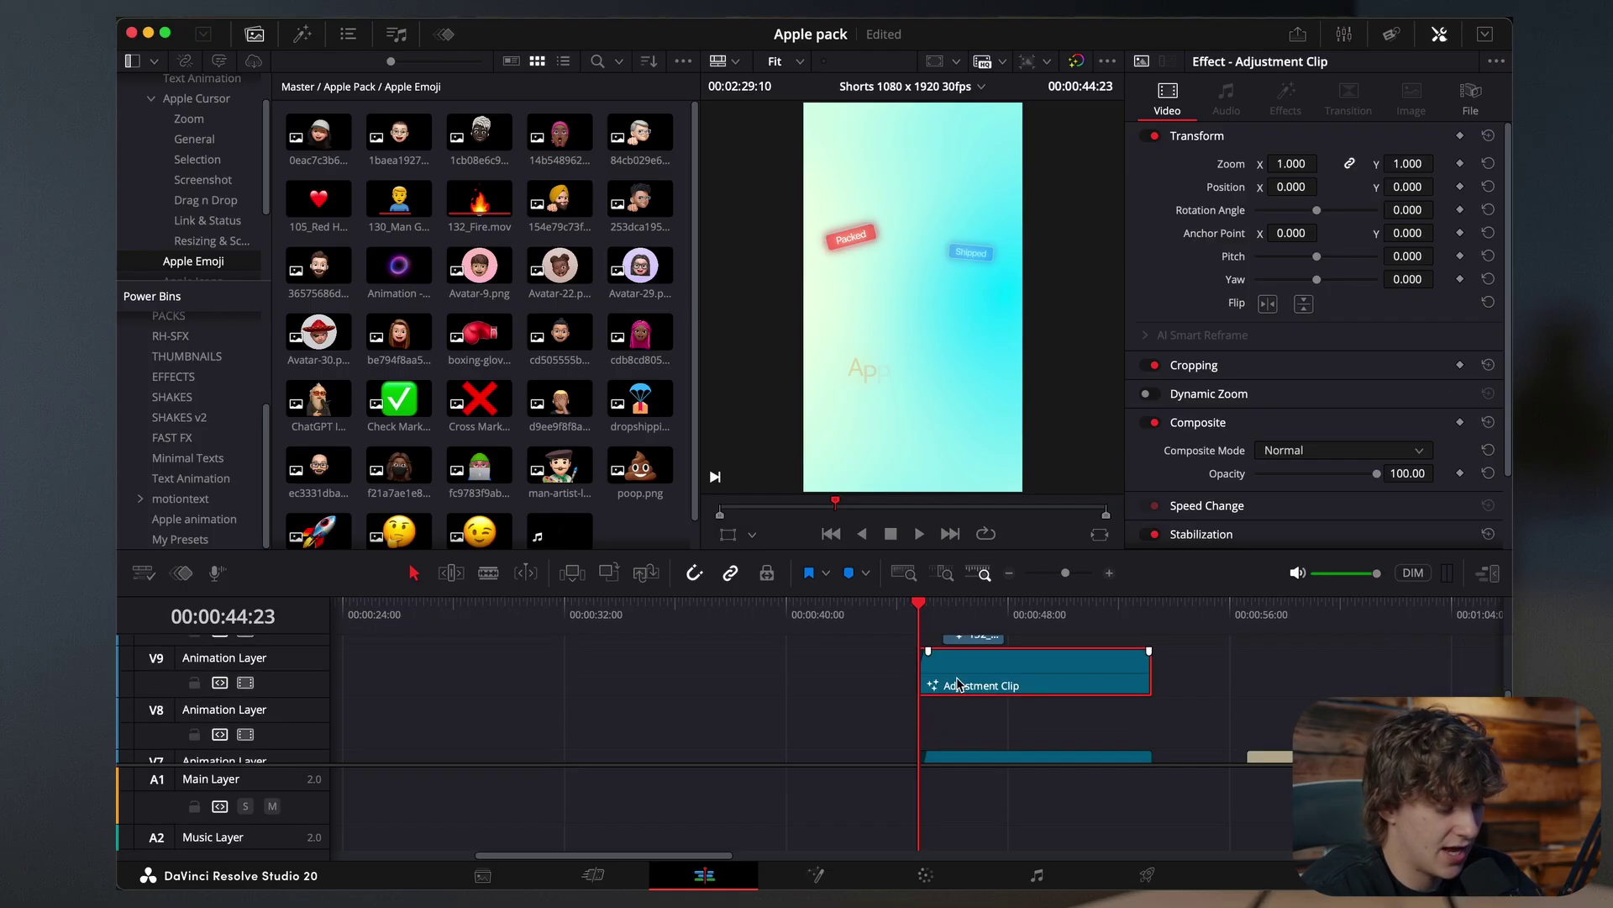
- Disable the Adjustment Clip in the Apple pack timeline
key(d)
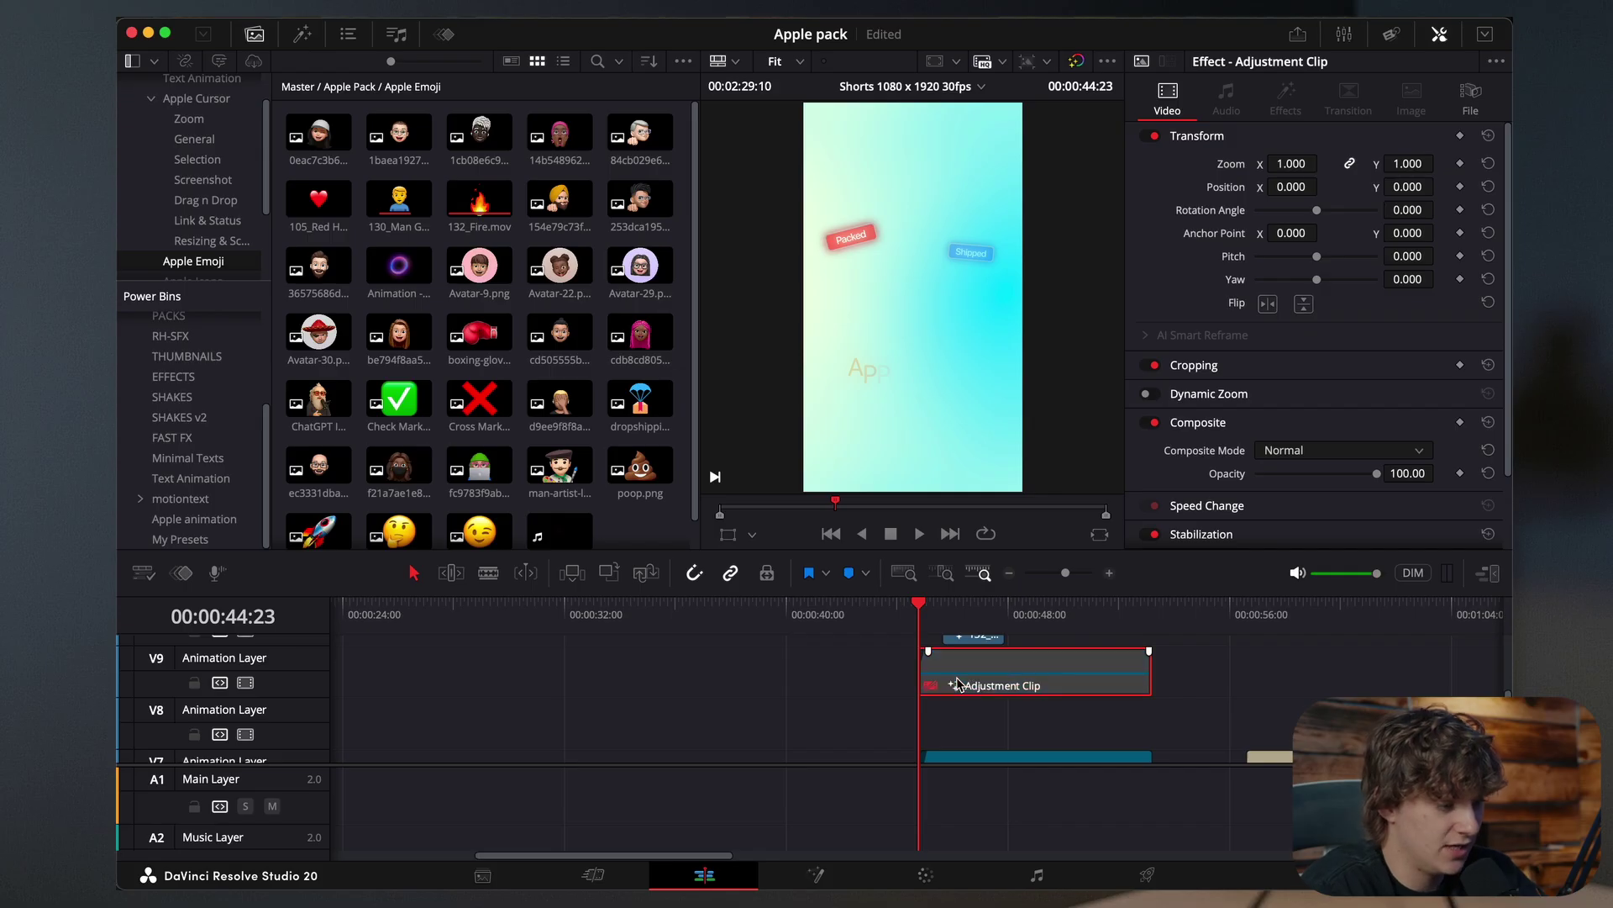
scroll(956, 683, down, 8)
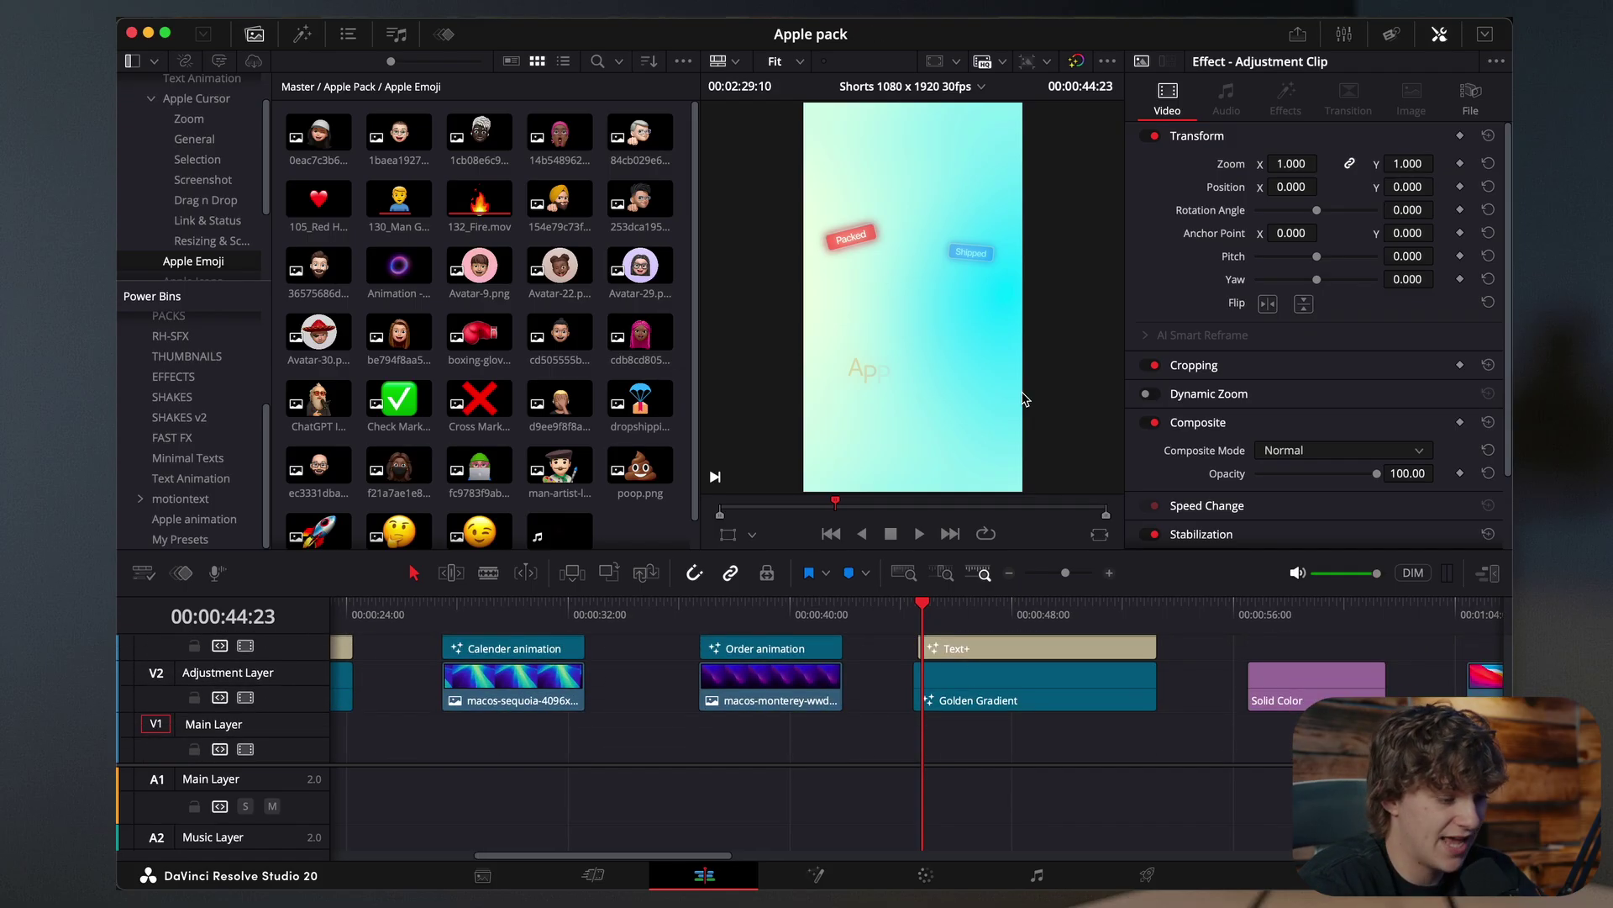
scroll(951, 677, up, 2)
- Disable the Text+ and Golden Gradient clips and play the edit from about 44:26
click(952, 677)
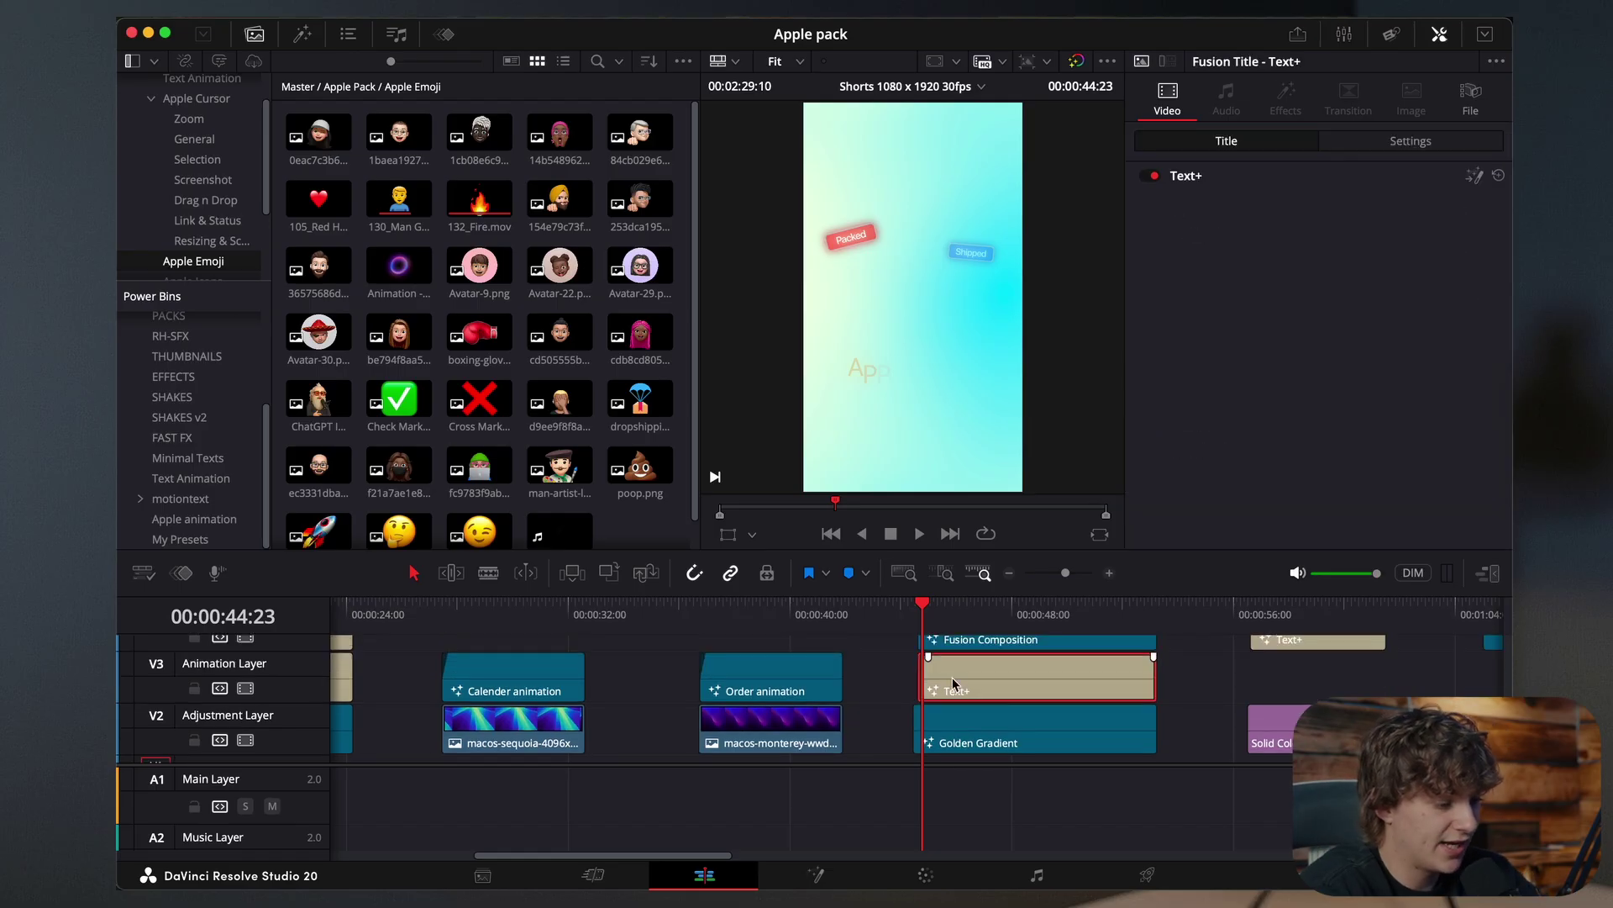
scroll(951, 677, right, 3)
scroll(956, 689, right, 5)
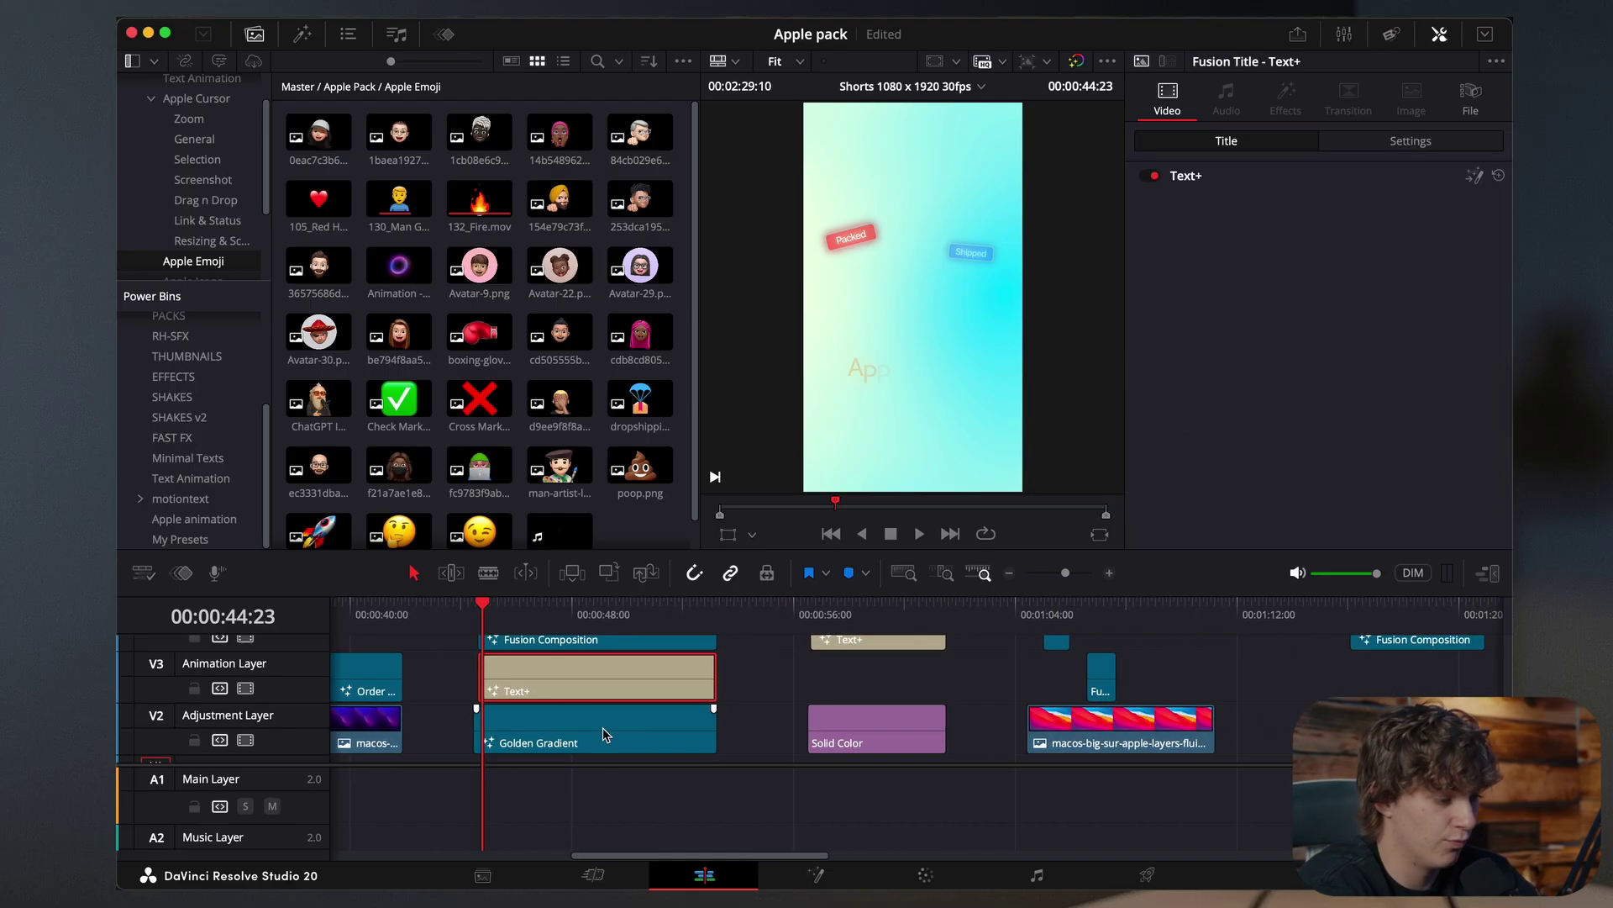
click(570, 604)
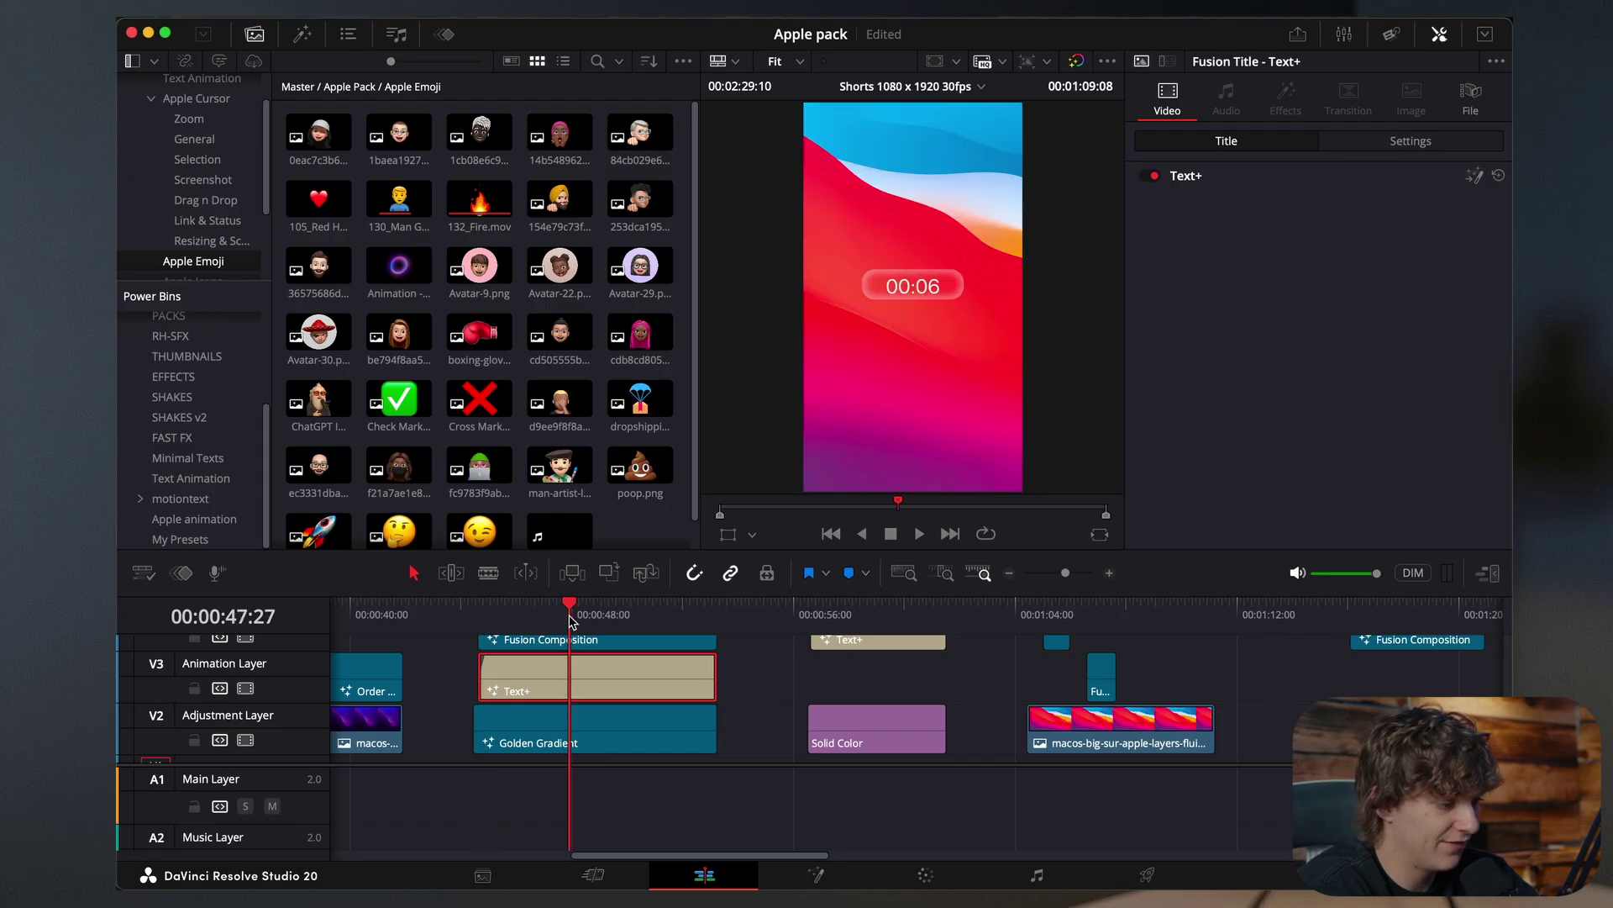
drag(745, 752, 494, 624)
key(d)
click(494, 623)
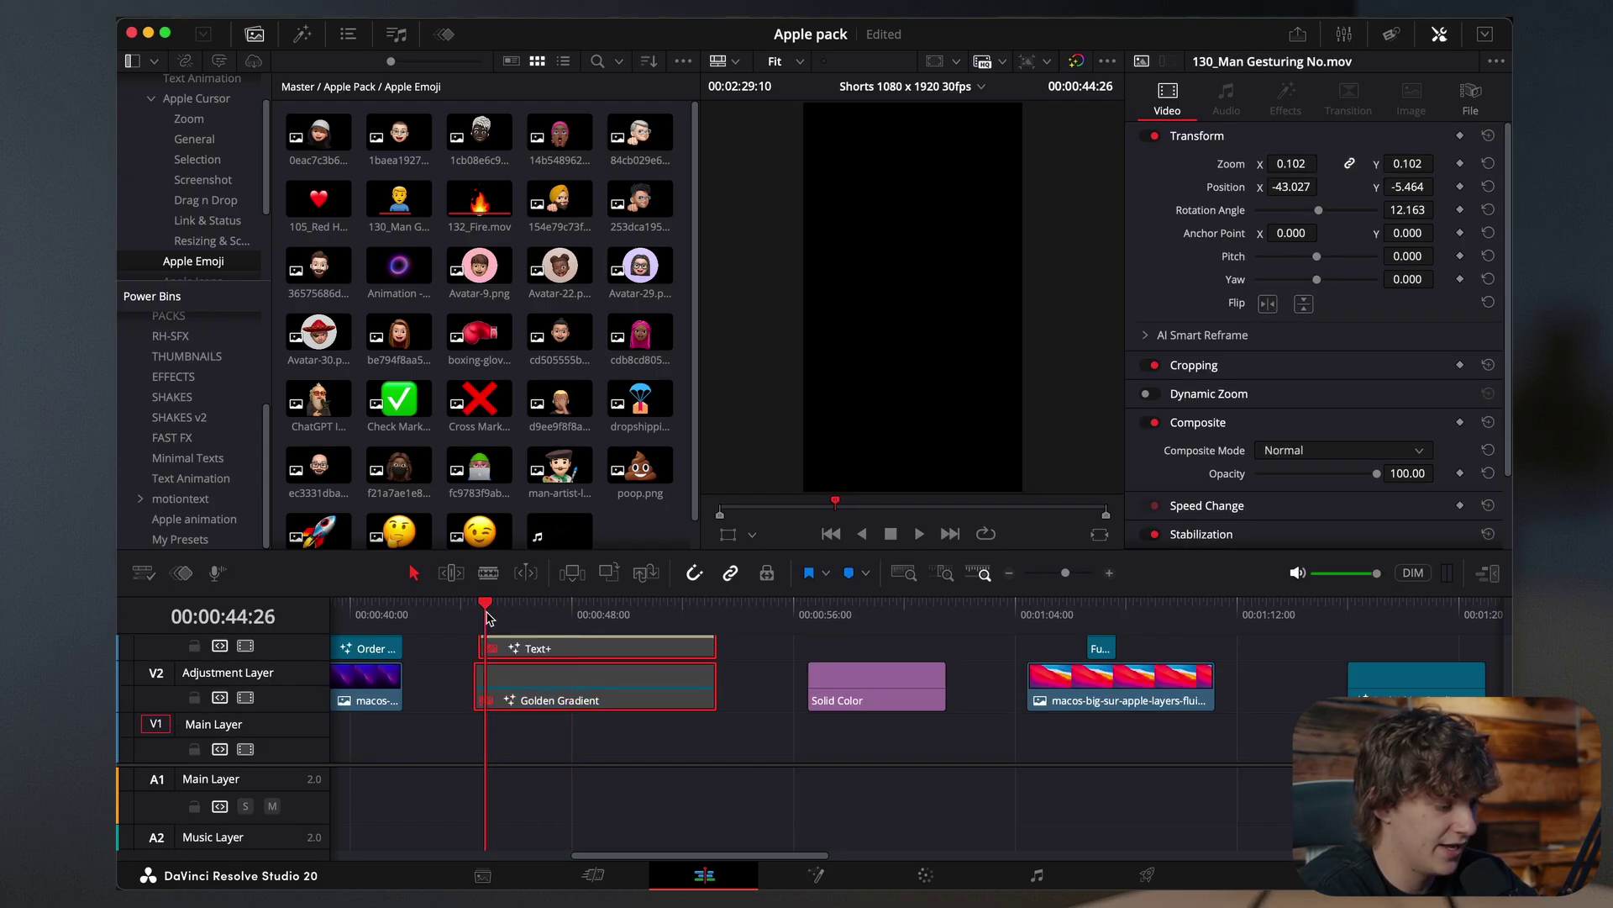
key(space)
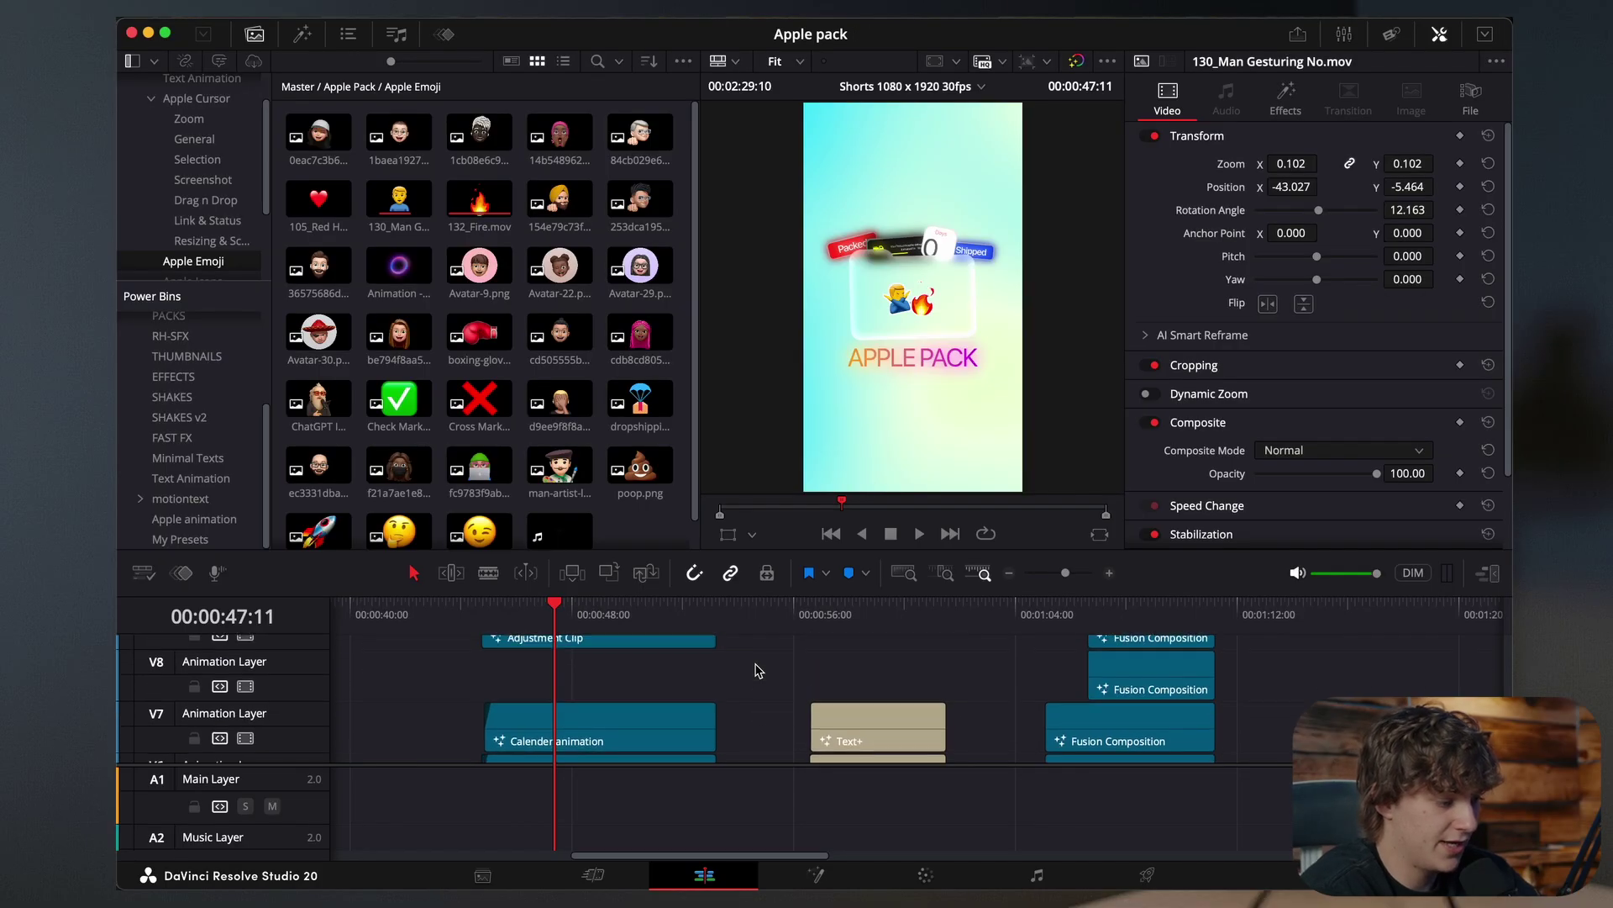
scroll(630, 656, down, 2)
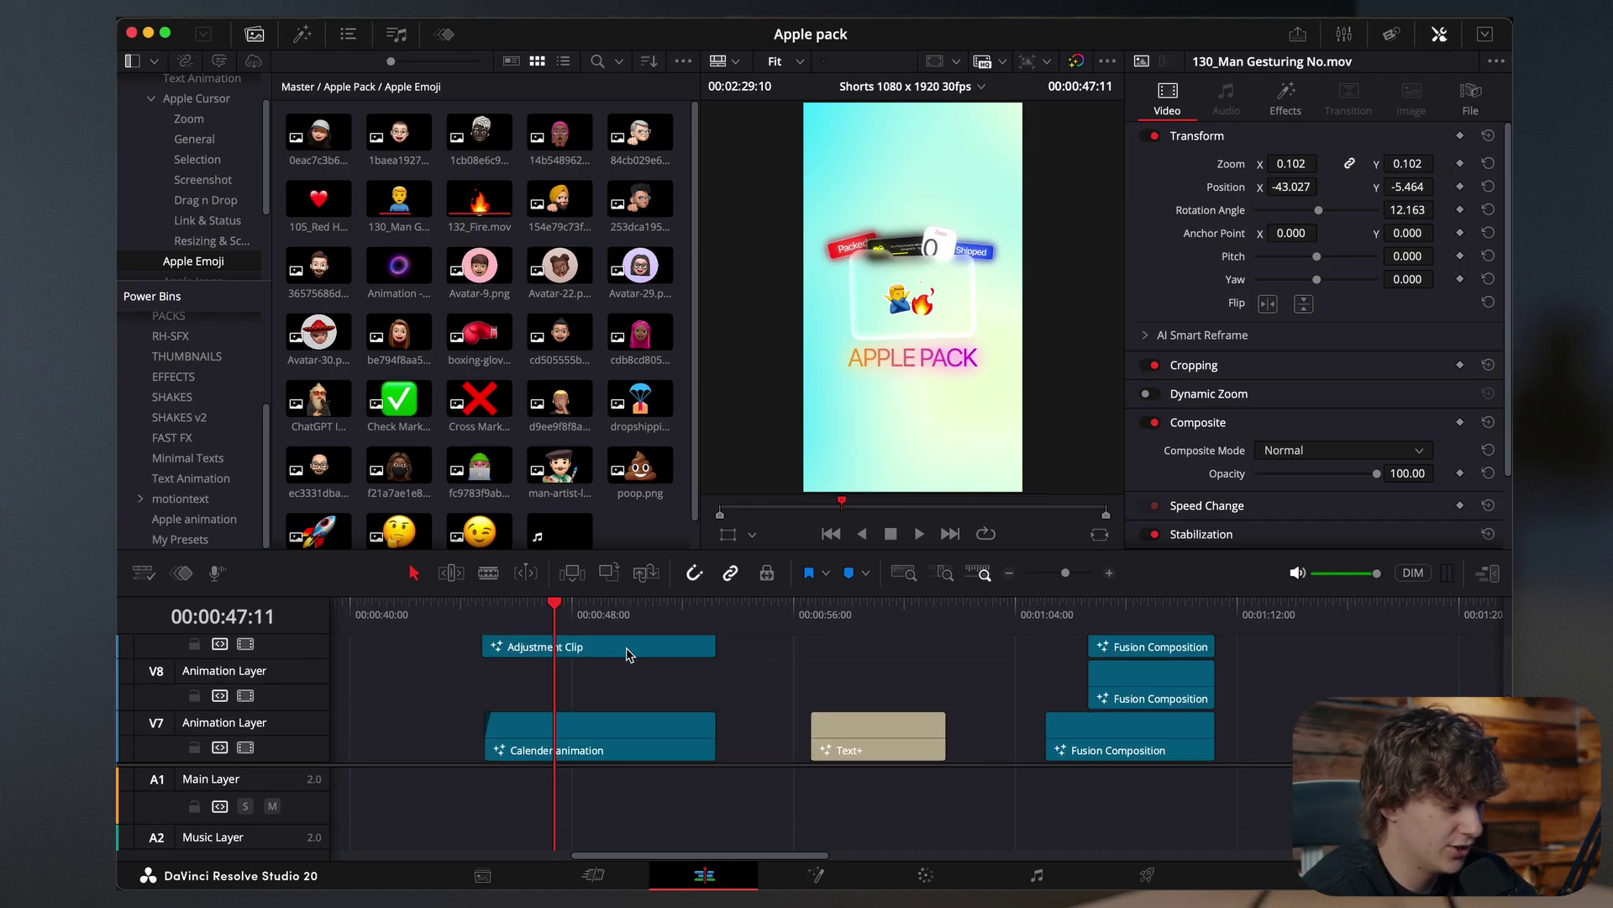
click(587, 647)
scroll(578, 662, up, 2)
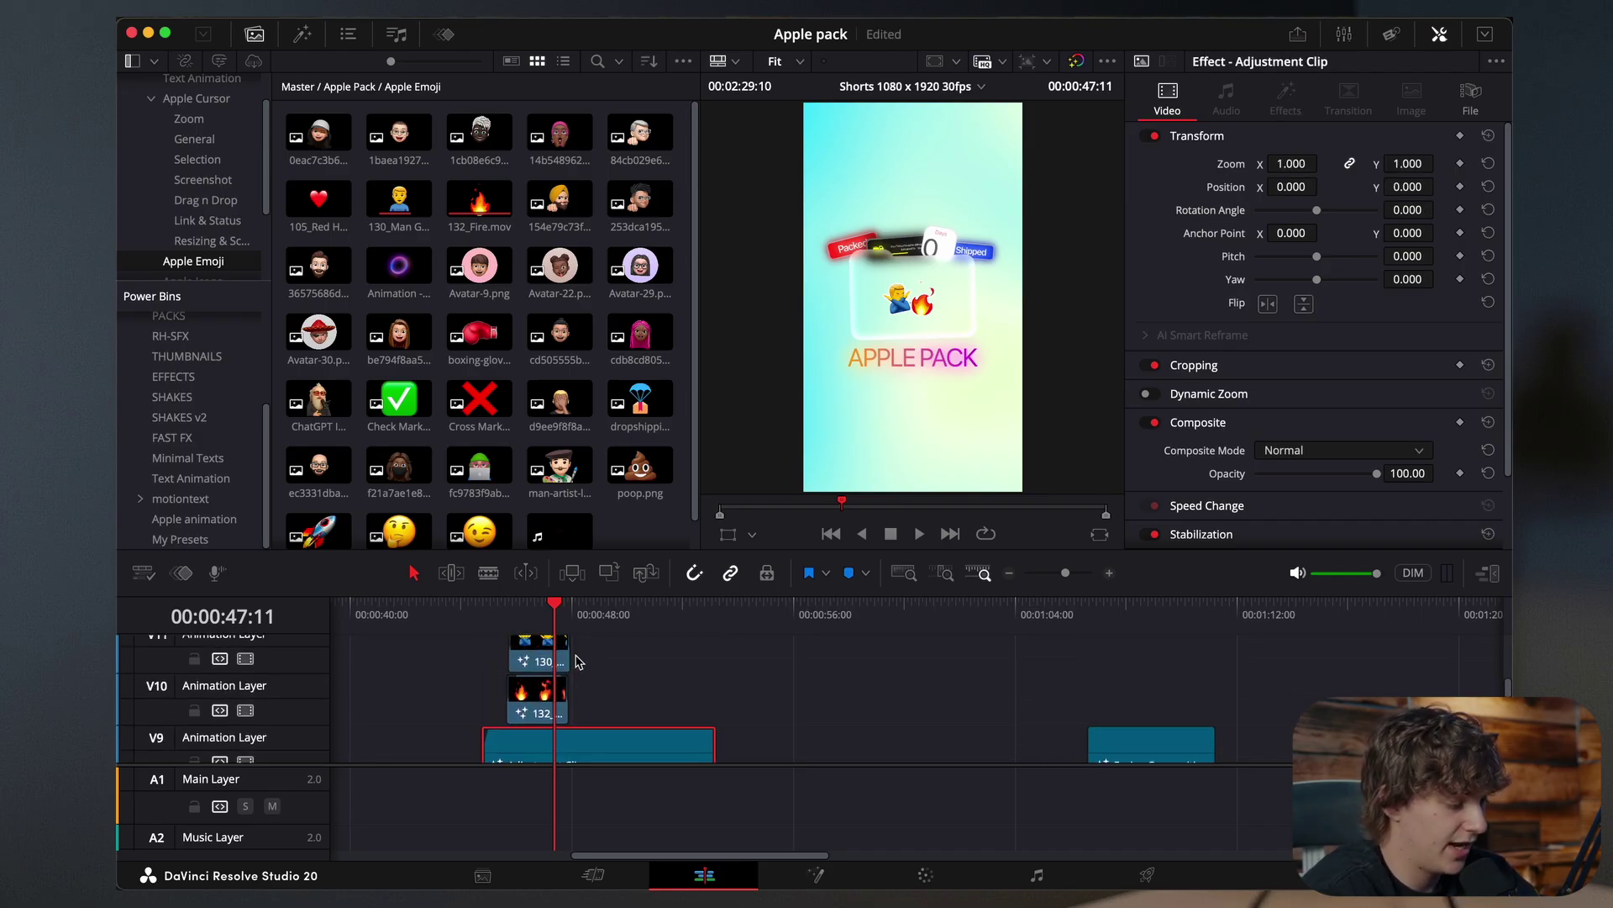
scroll(563, 679, up, 1)
drag(591, 671, 539, 746)
key(Down)
scroll(637, 718, down, 1)
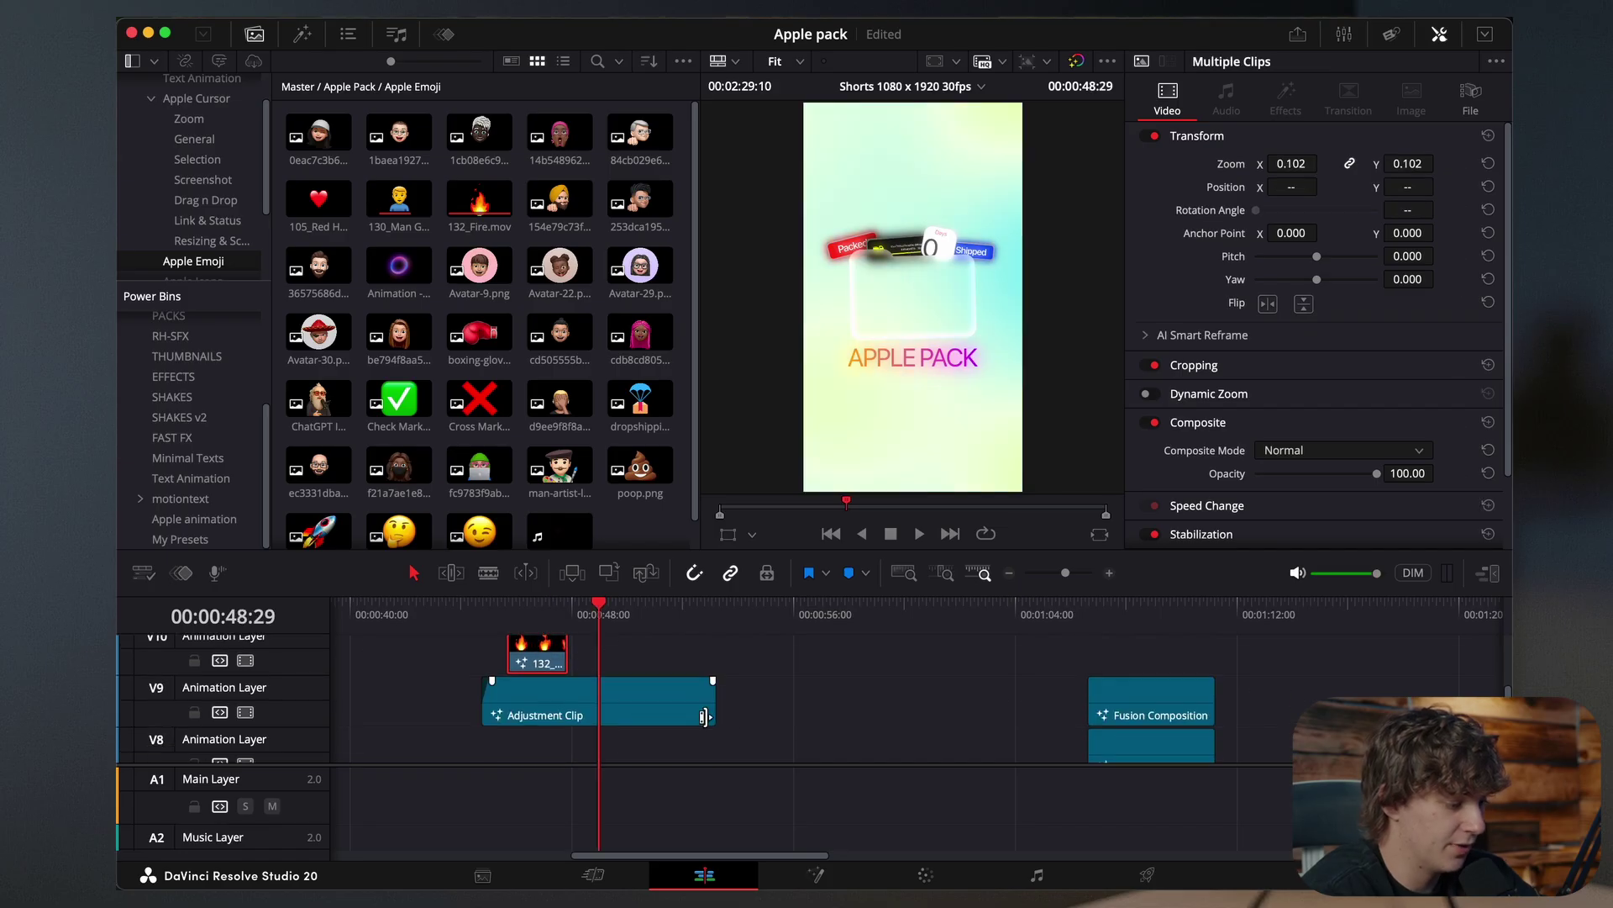
scroll(616, 647, up, 1)
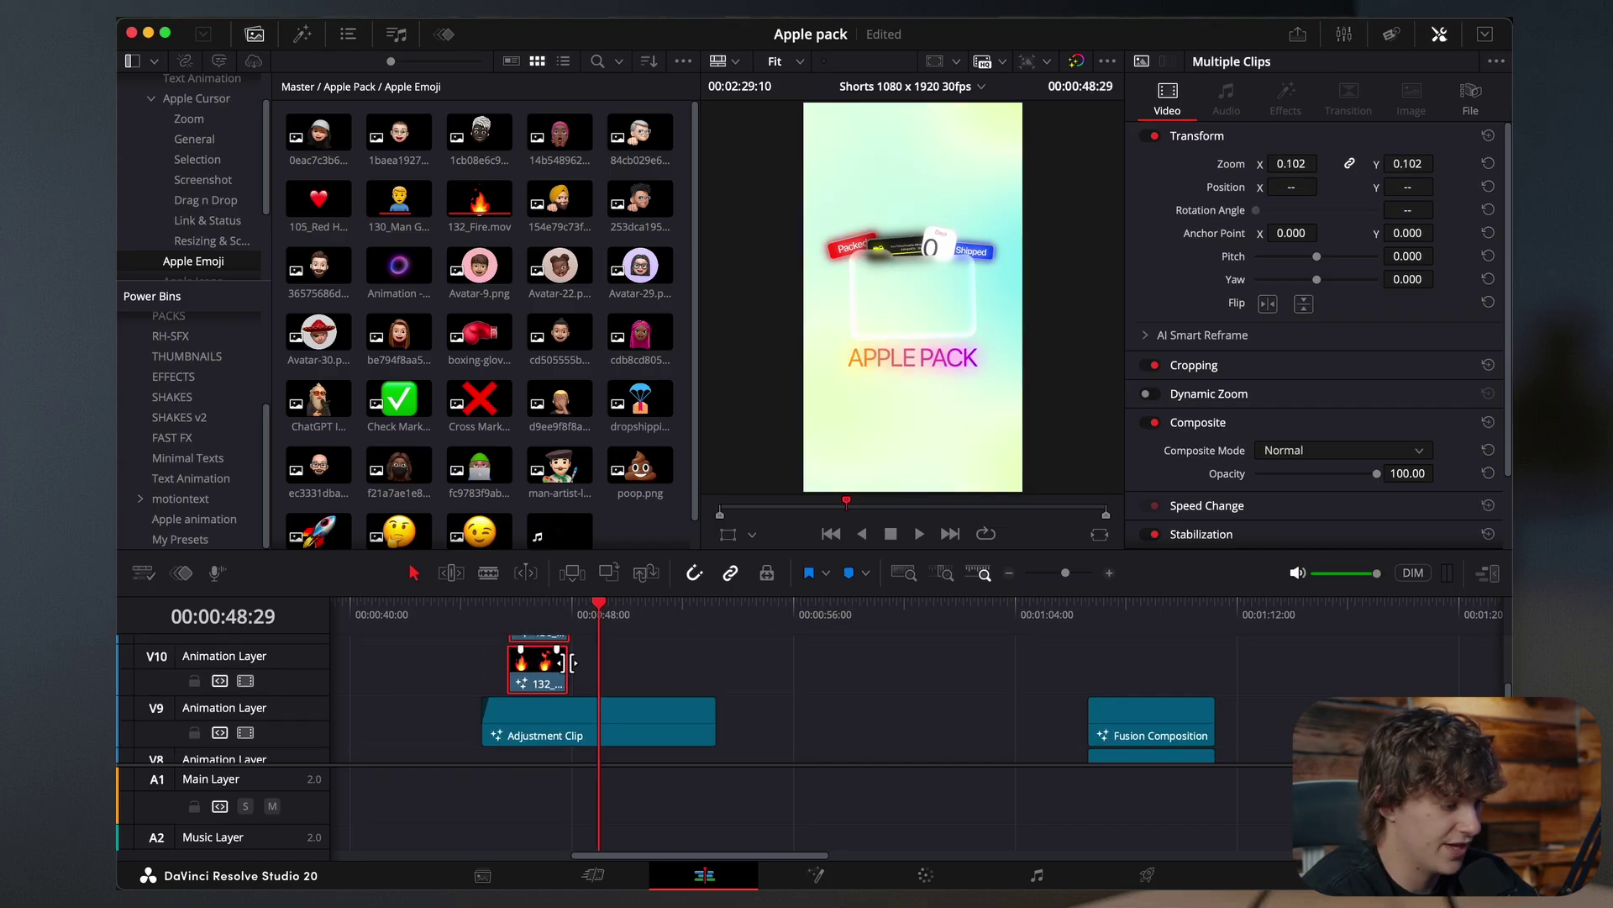
click(539, 612)
scroll(556, 705, down, 1)
click(557, 734)
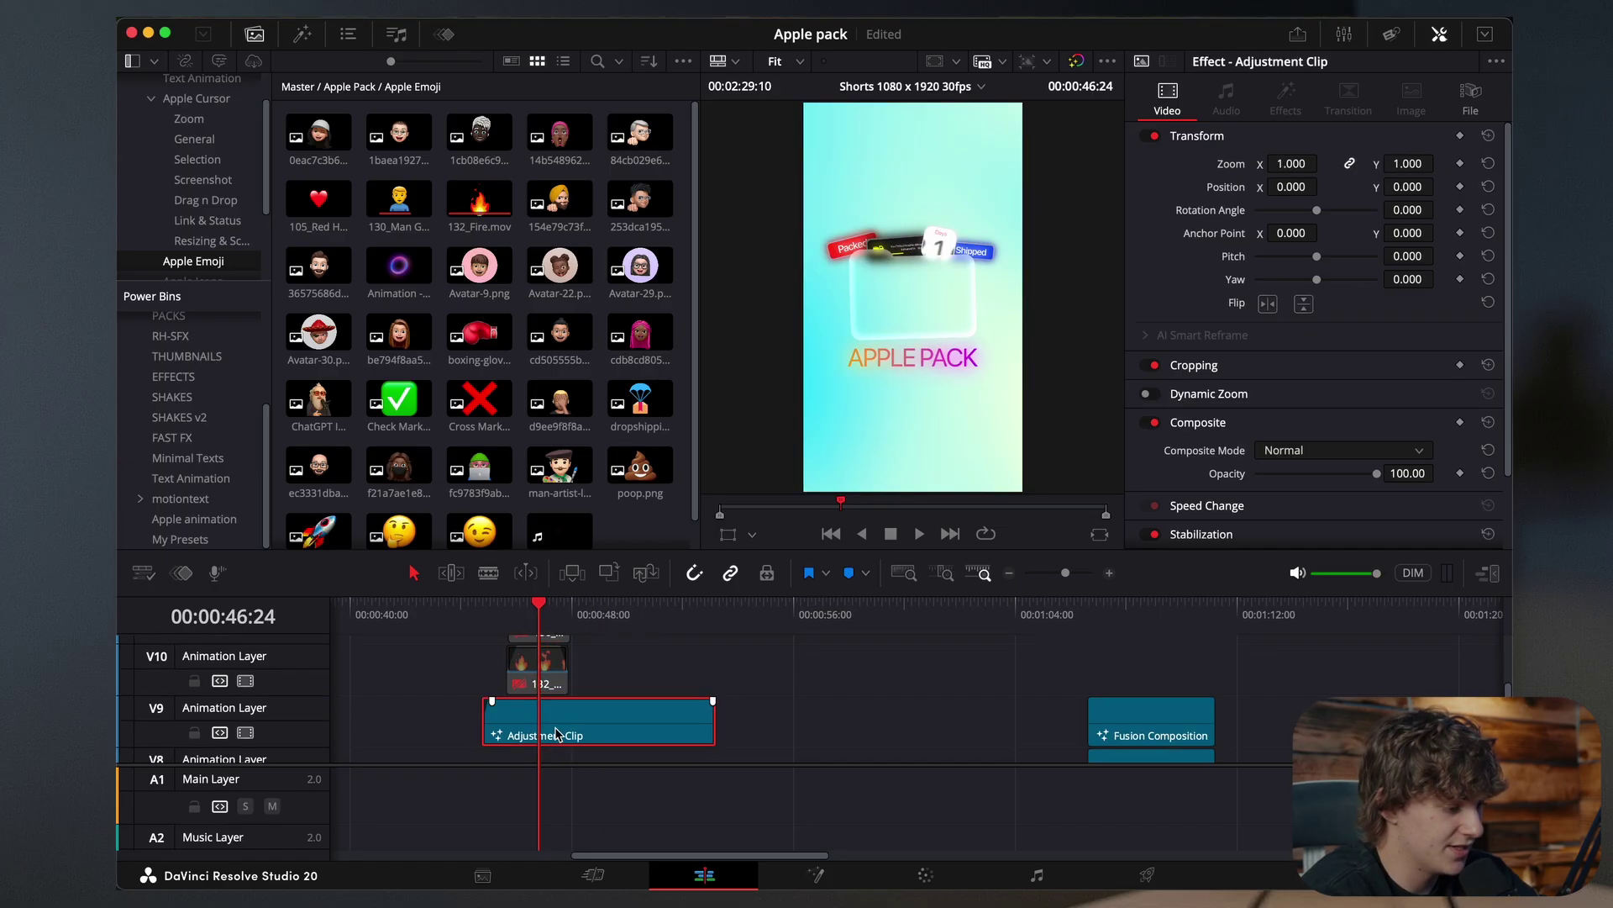
click(807, 872)
key(shift+4)
click(554, 676)
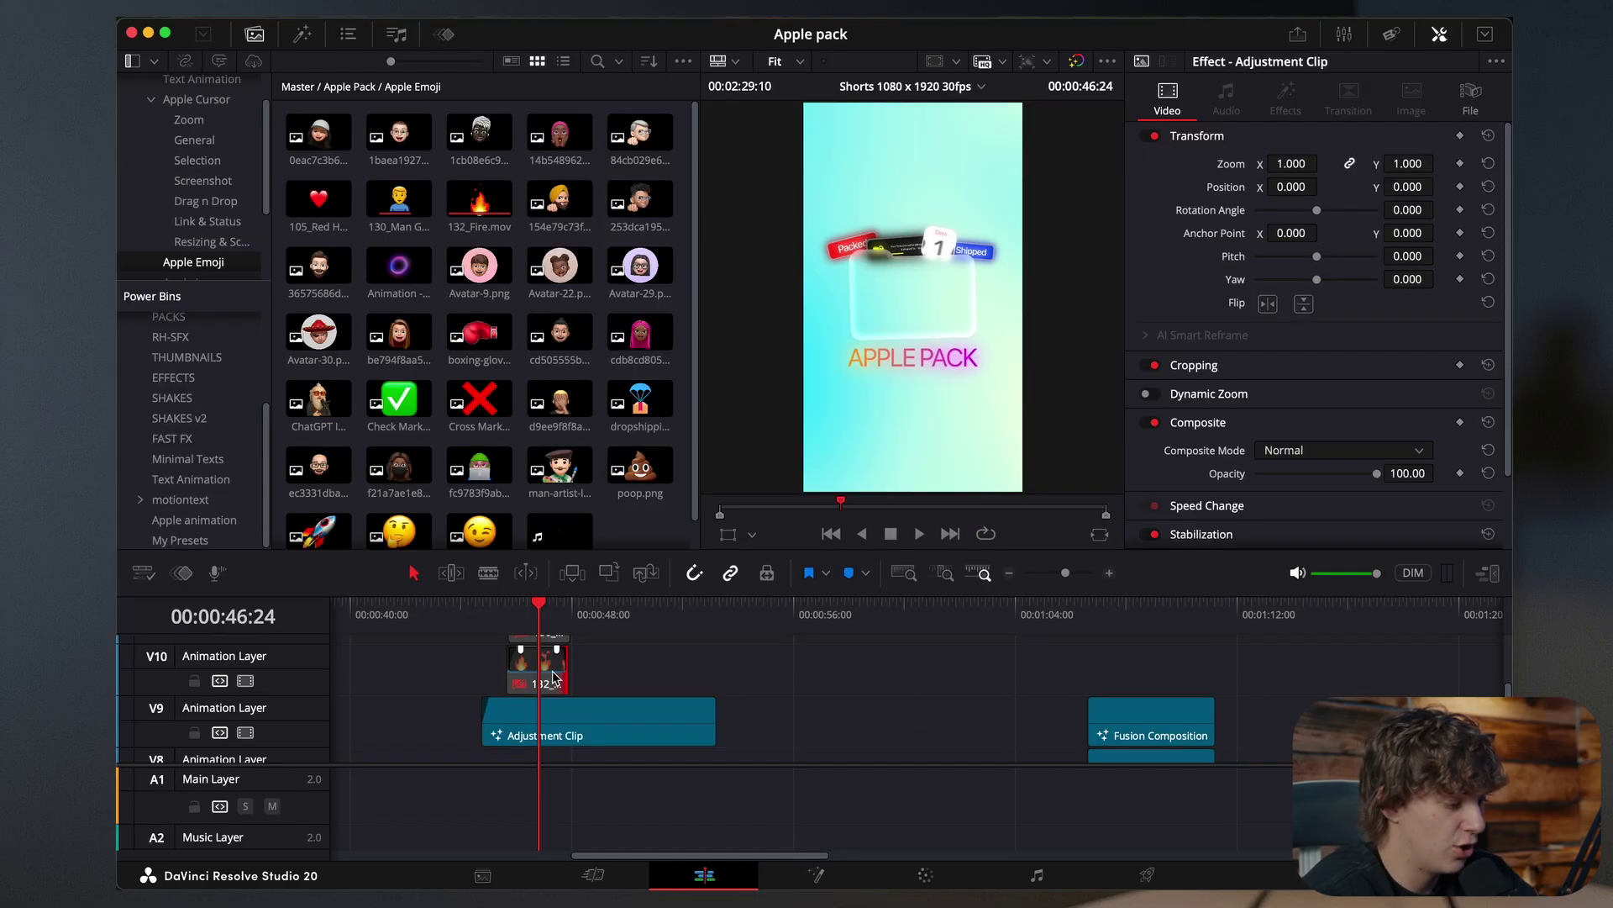
click(552, 679)
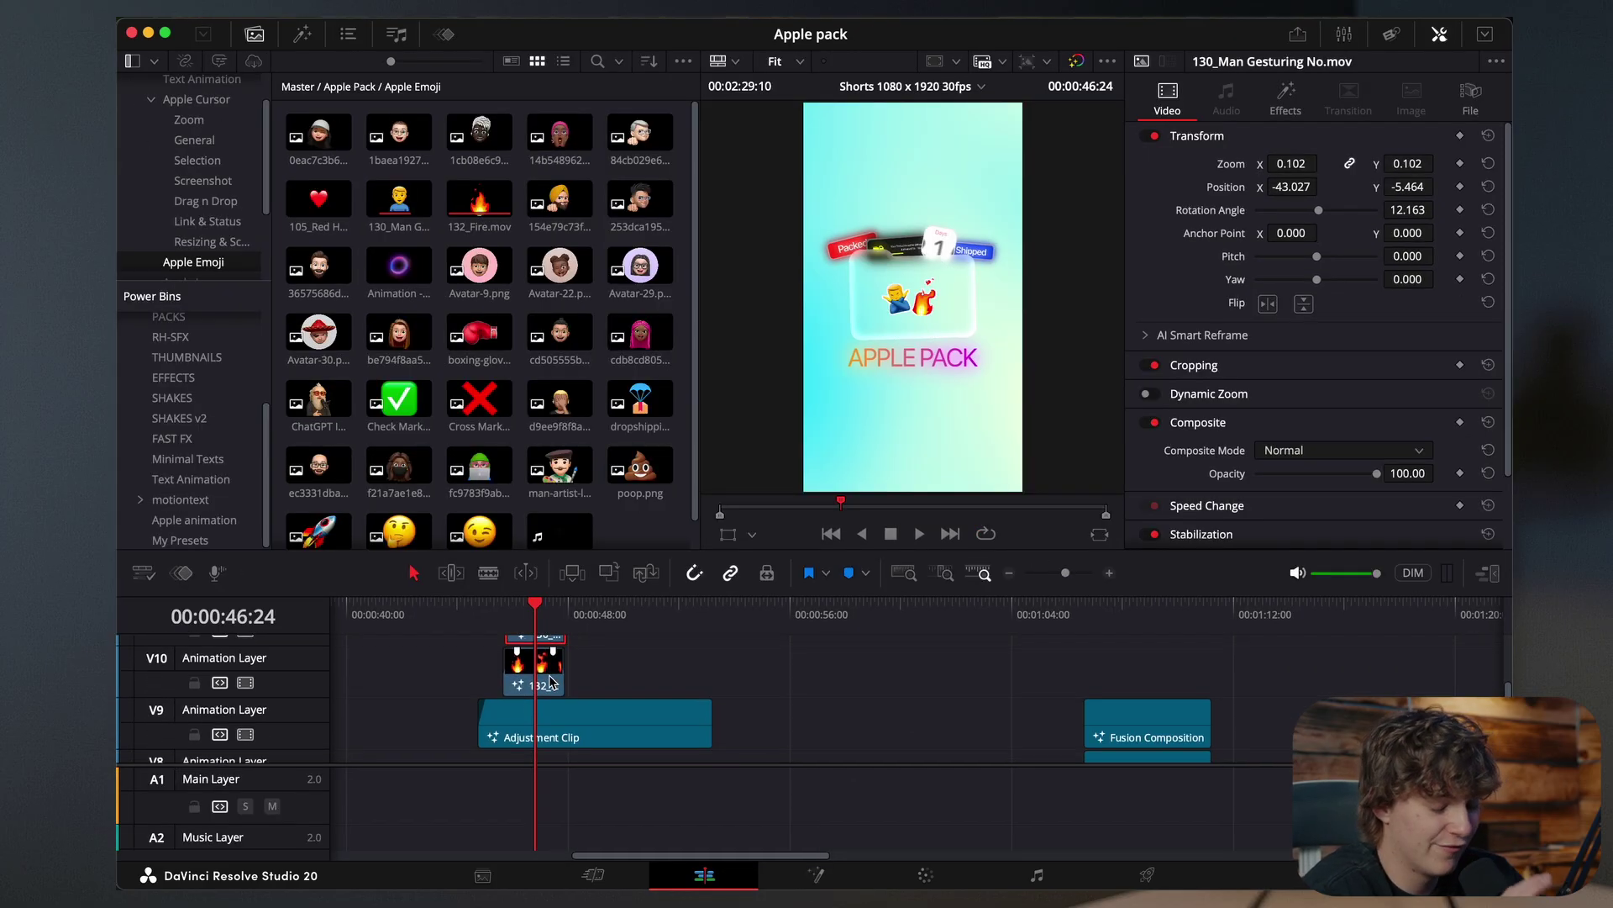
scroll(552, 681, down, 10)
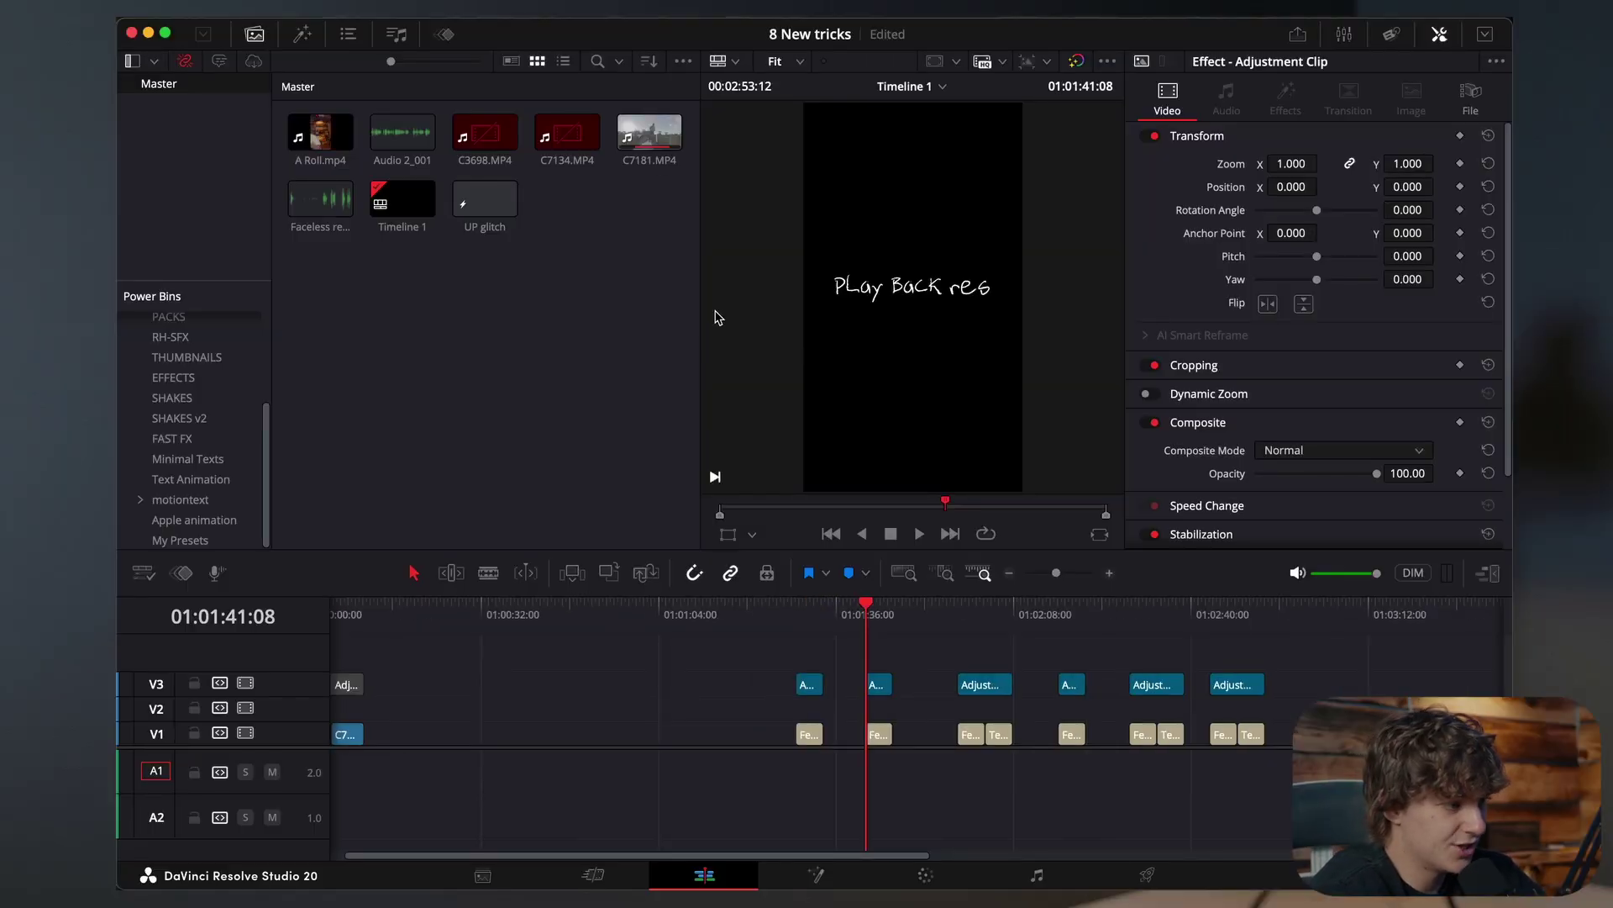
- Set the 8 New tricks timeline playback resolution to Quarter
click(1014, 573)
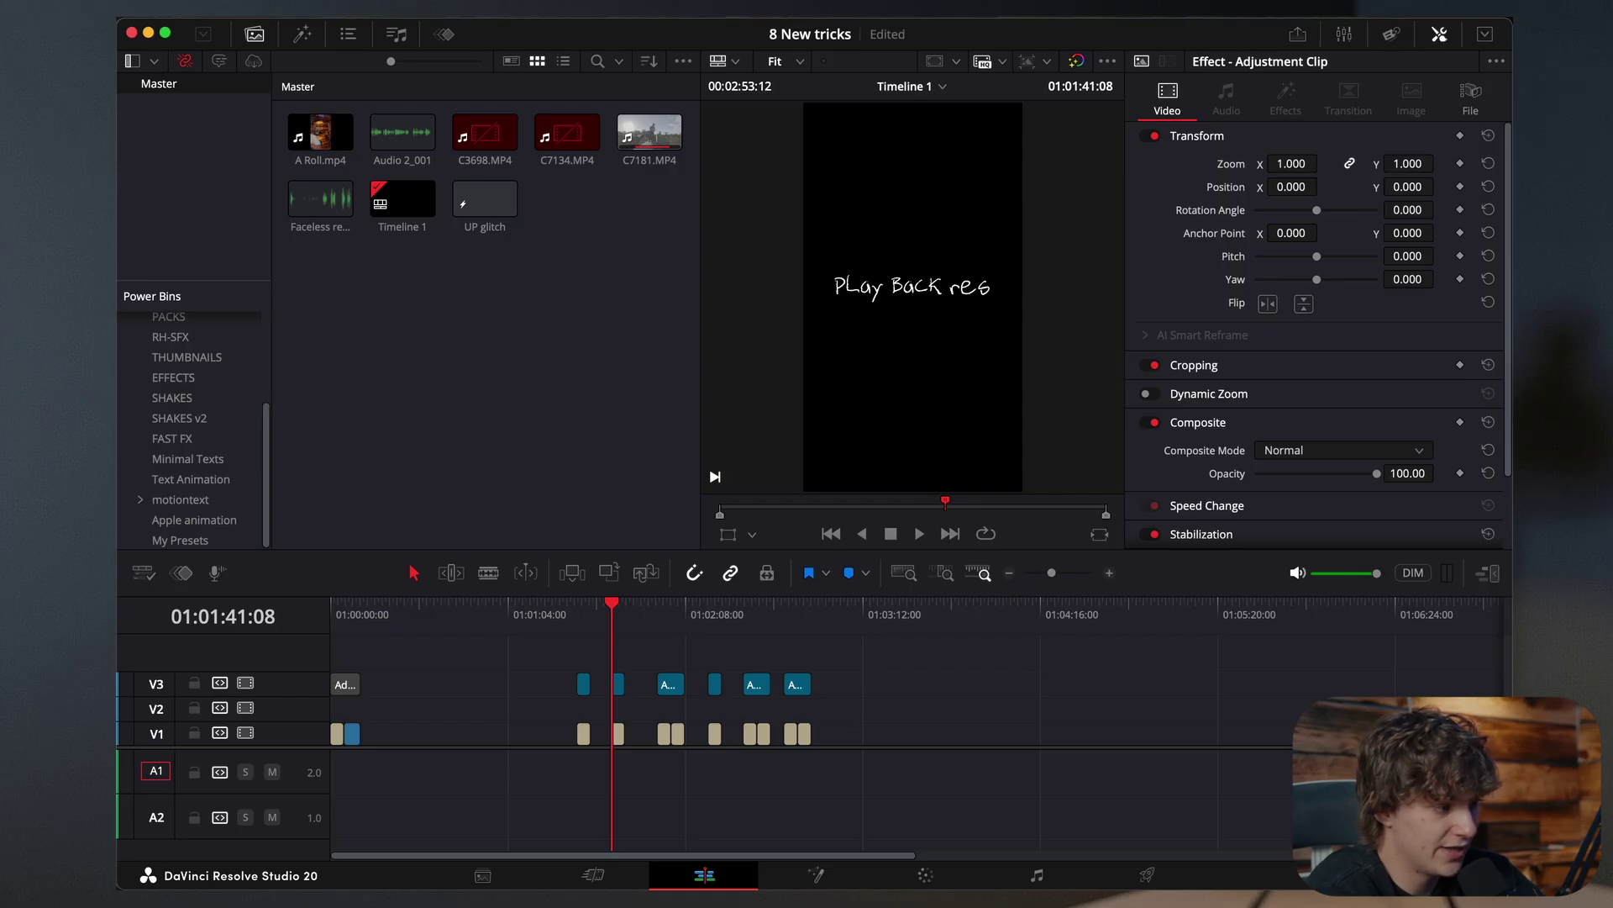
click(609, 10)
mouse_move(655, 87)
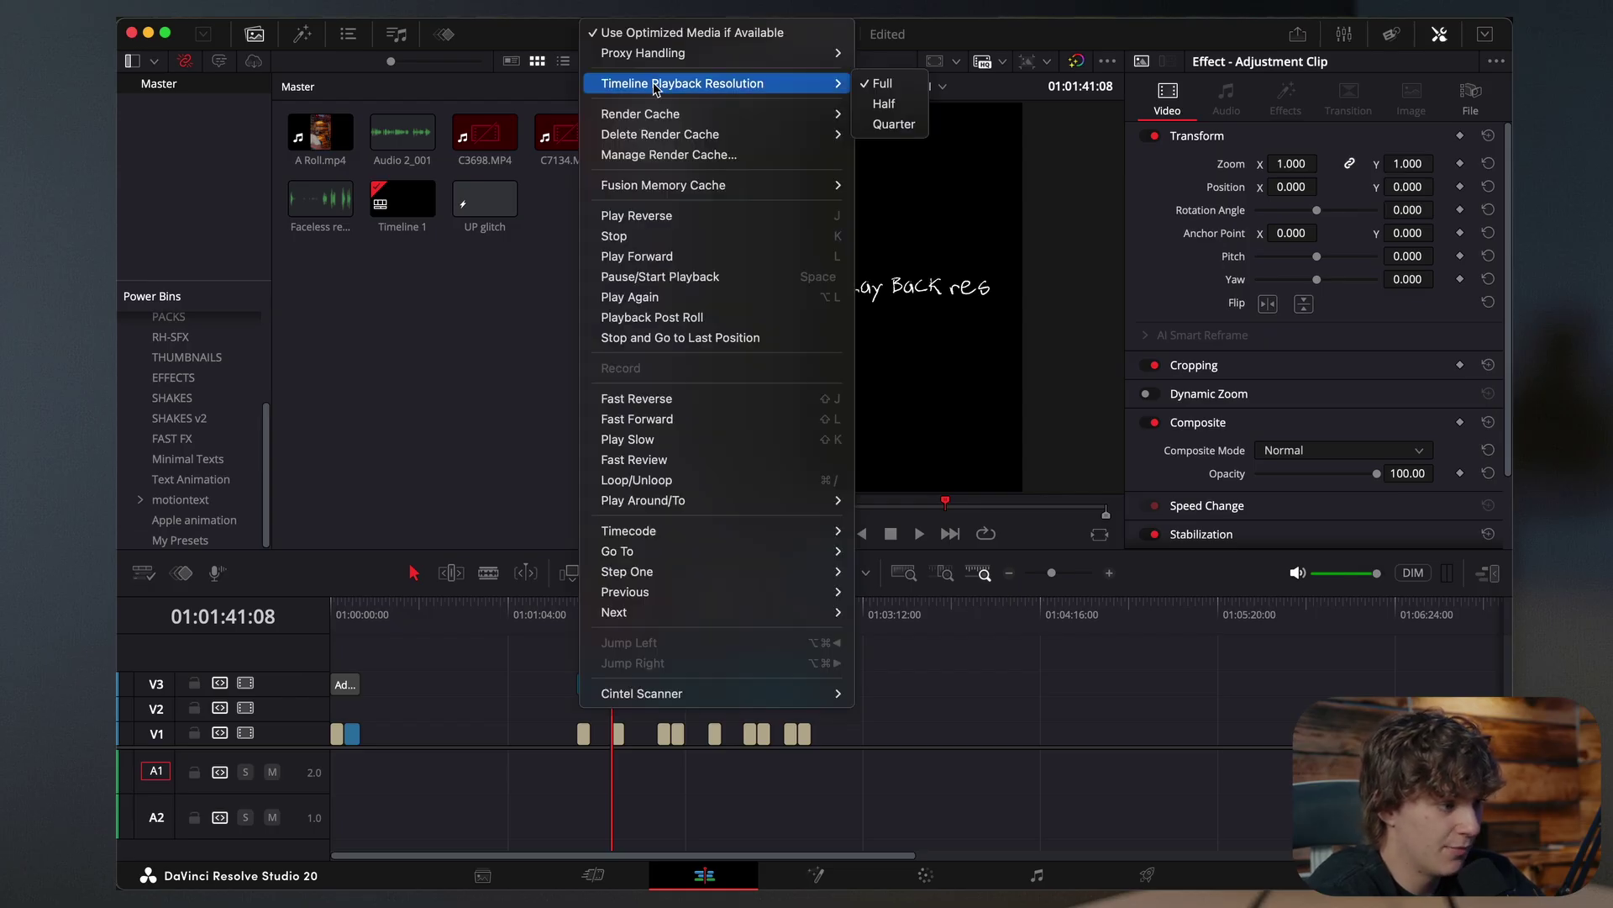
click(893, 123)
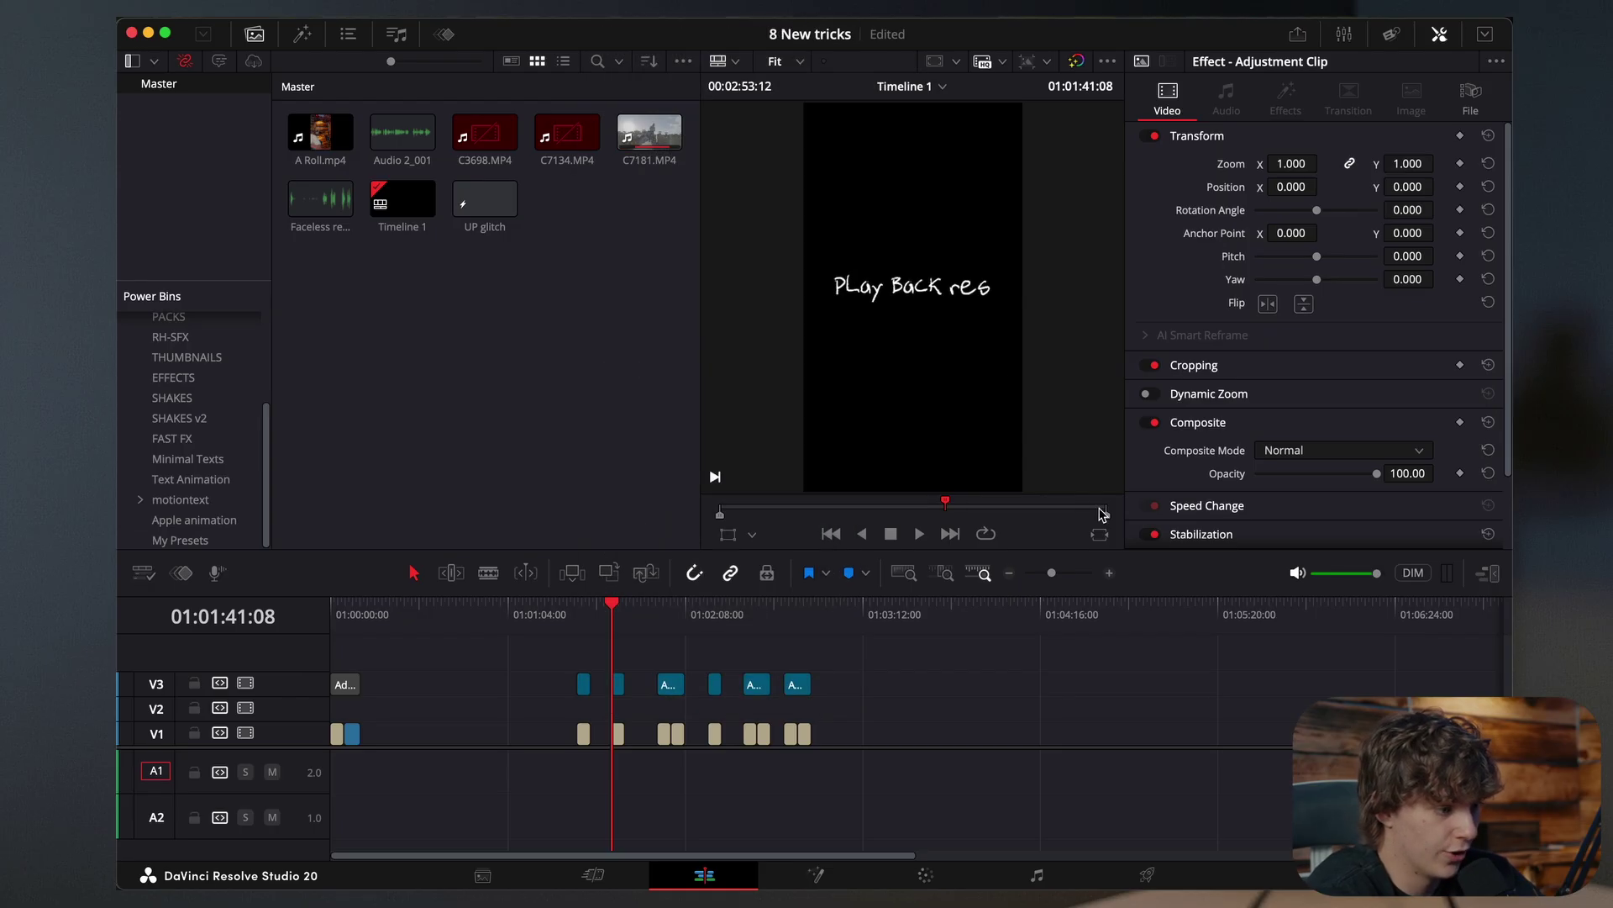
scroll(950, 292, up, 5)
scroll(947, 294, down, 5)
scroll(921, 294, up, 5)
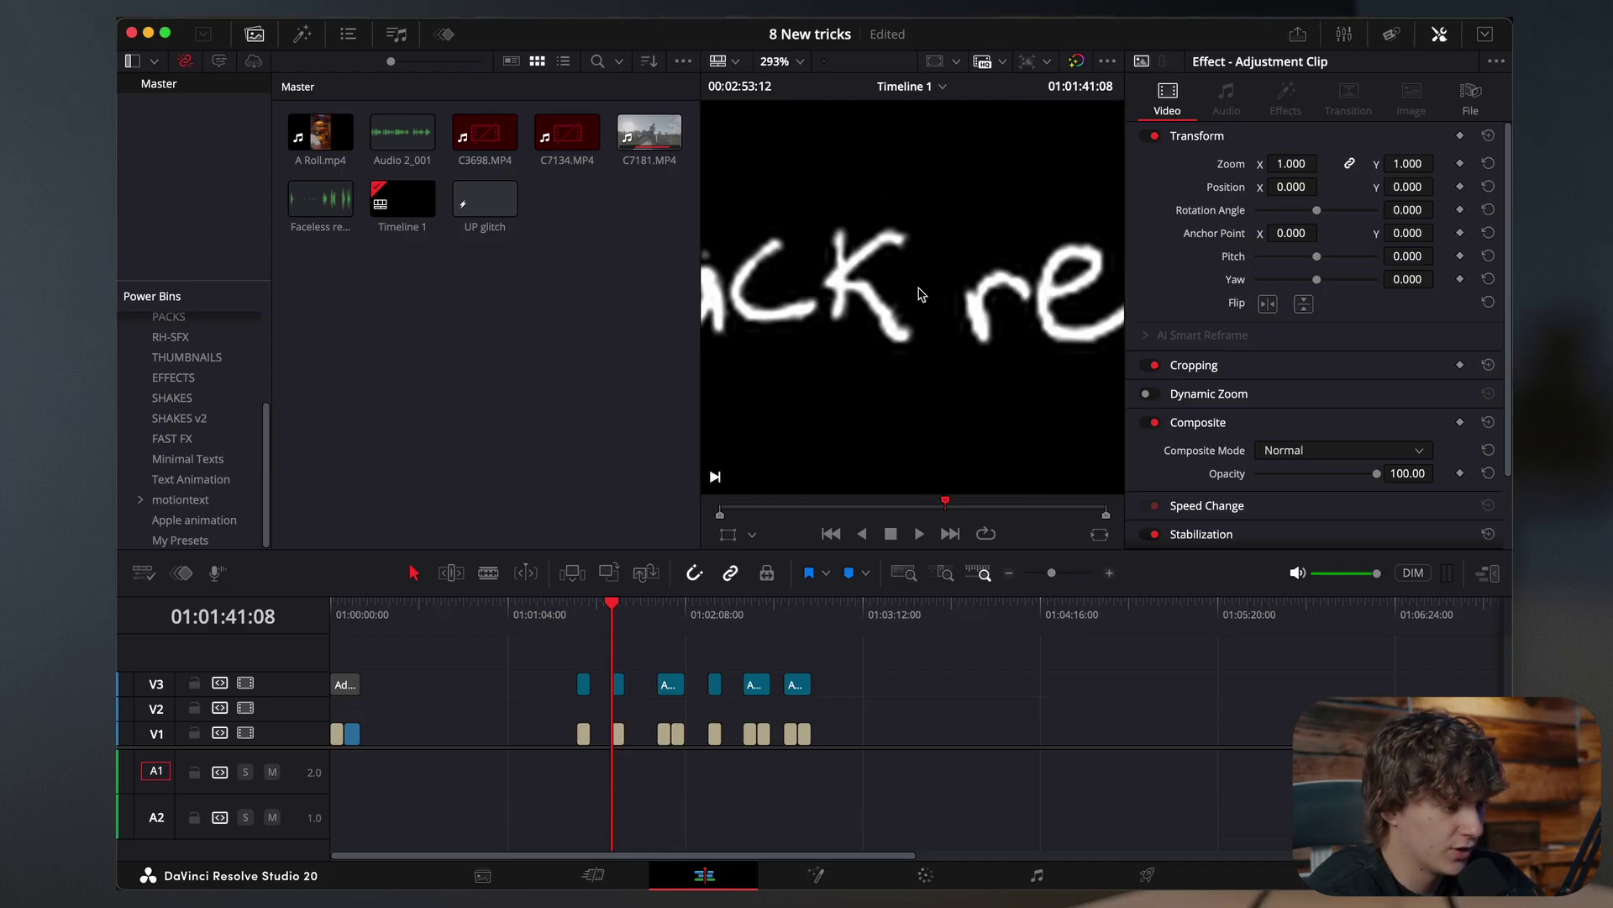
- Play the timeline to test Quarter resolution, fitting the full frame back in the viewer
click(1108, 573)
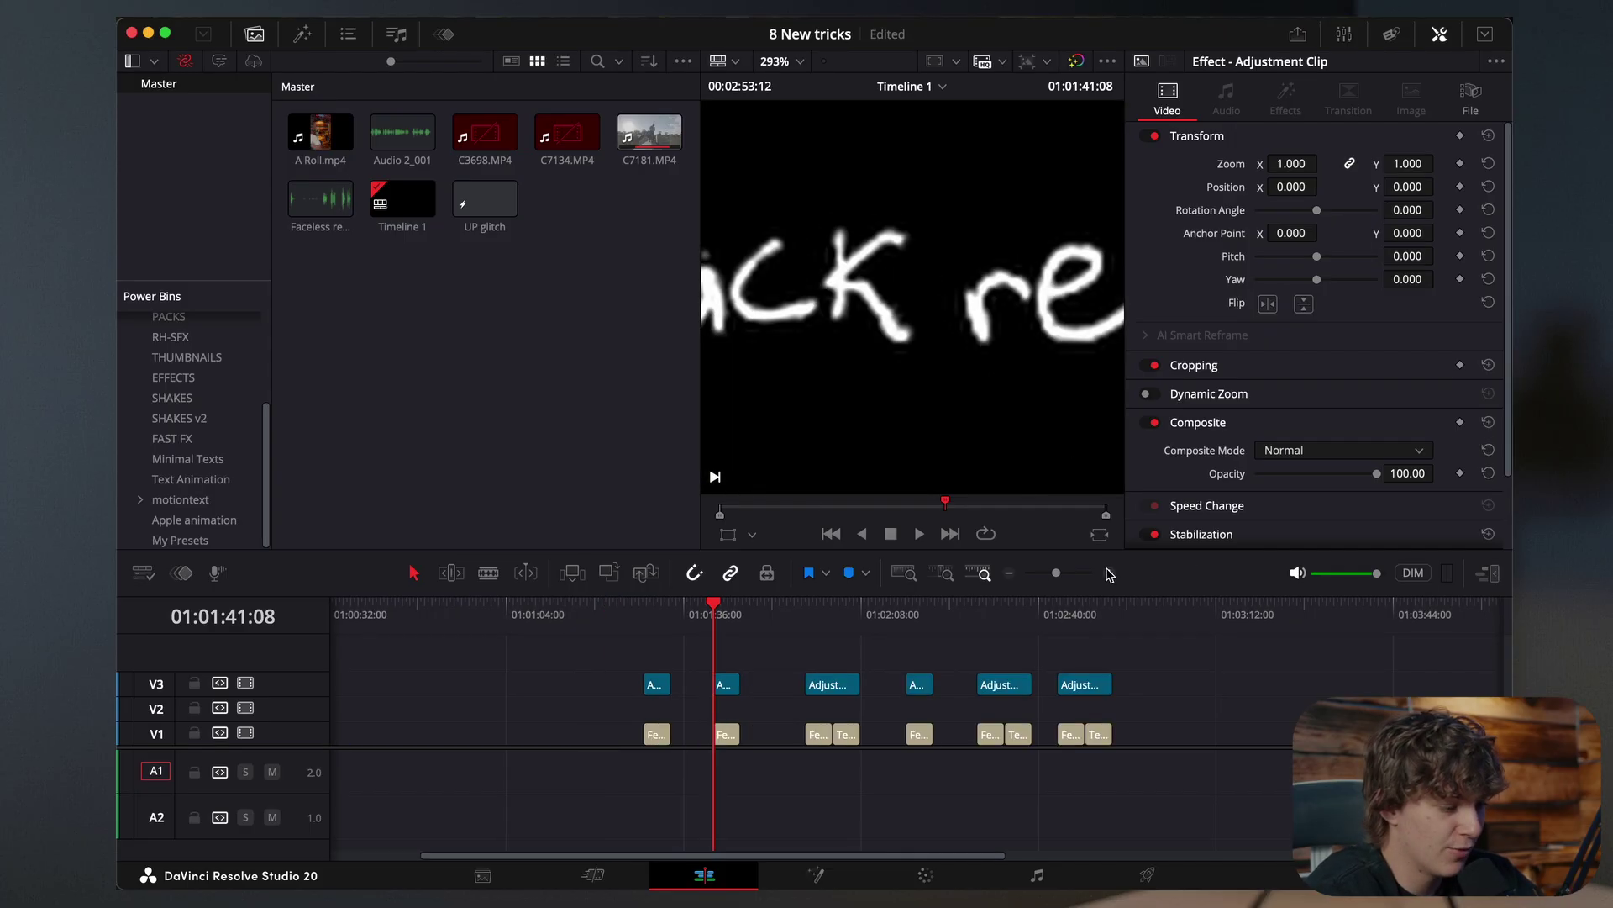
key(space)
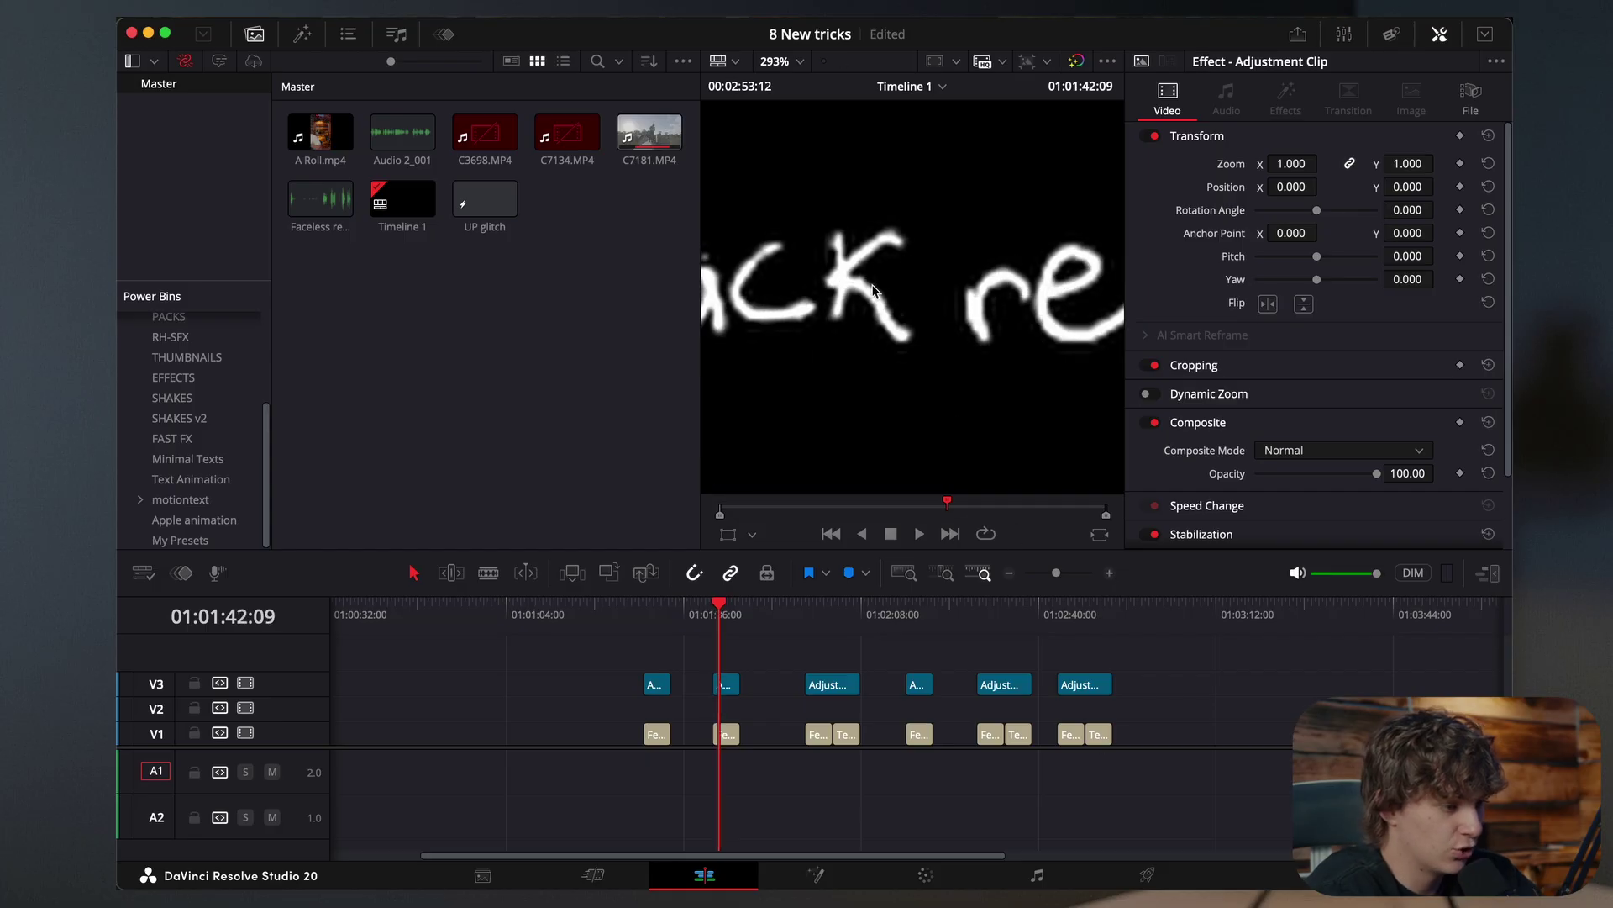
click(801, 66)
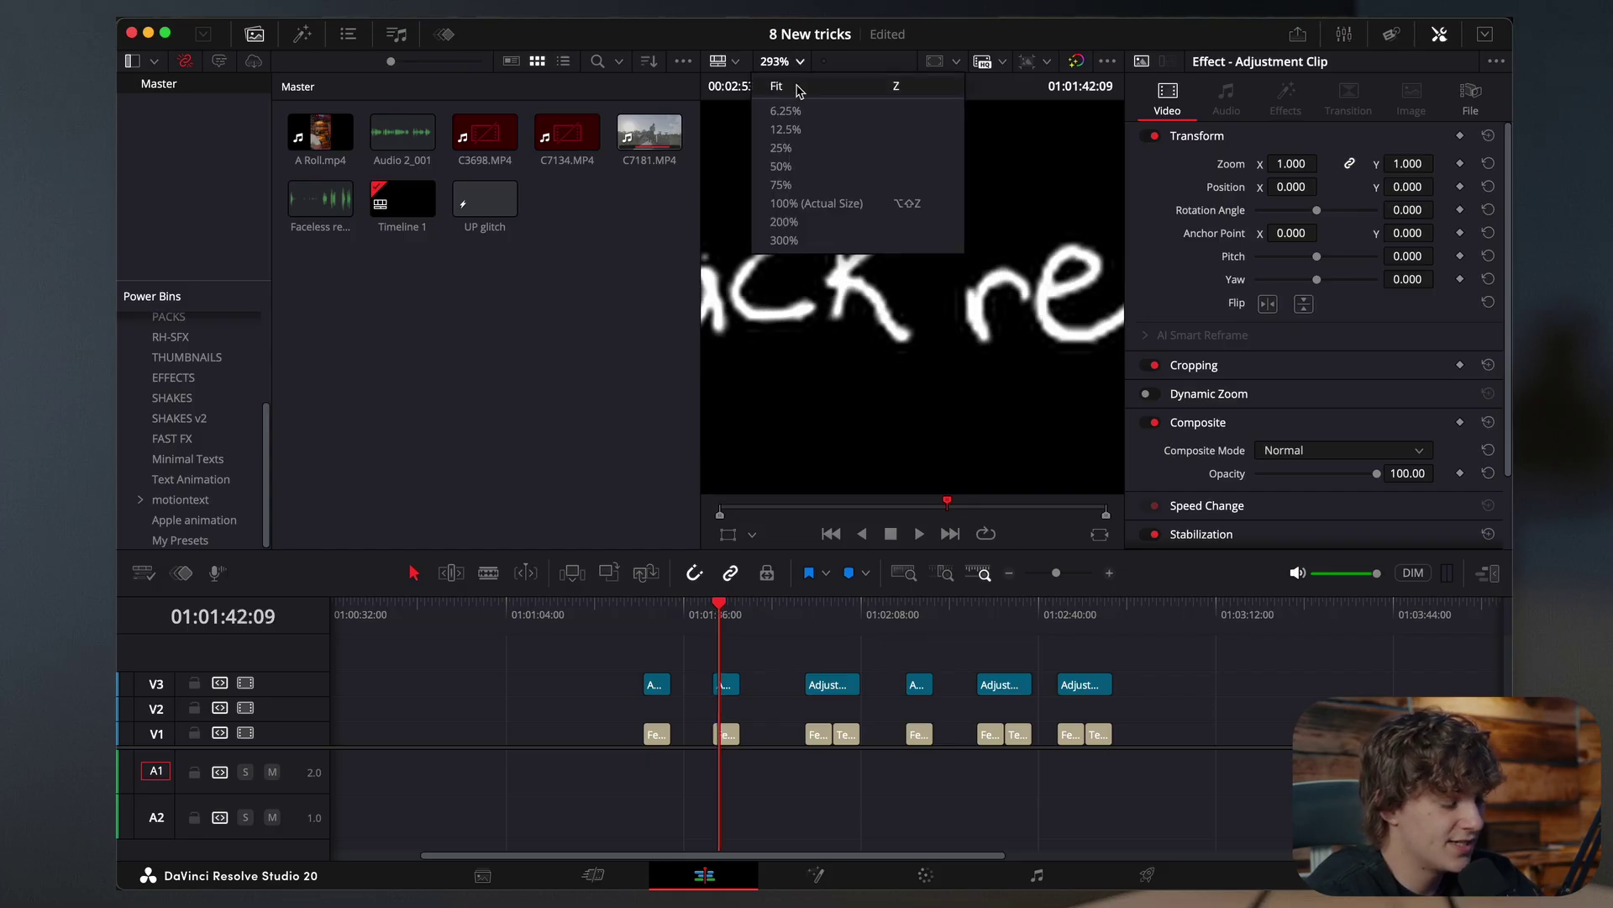
click(780, 218)
click(1110, 573)
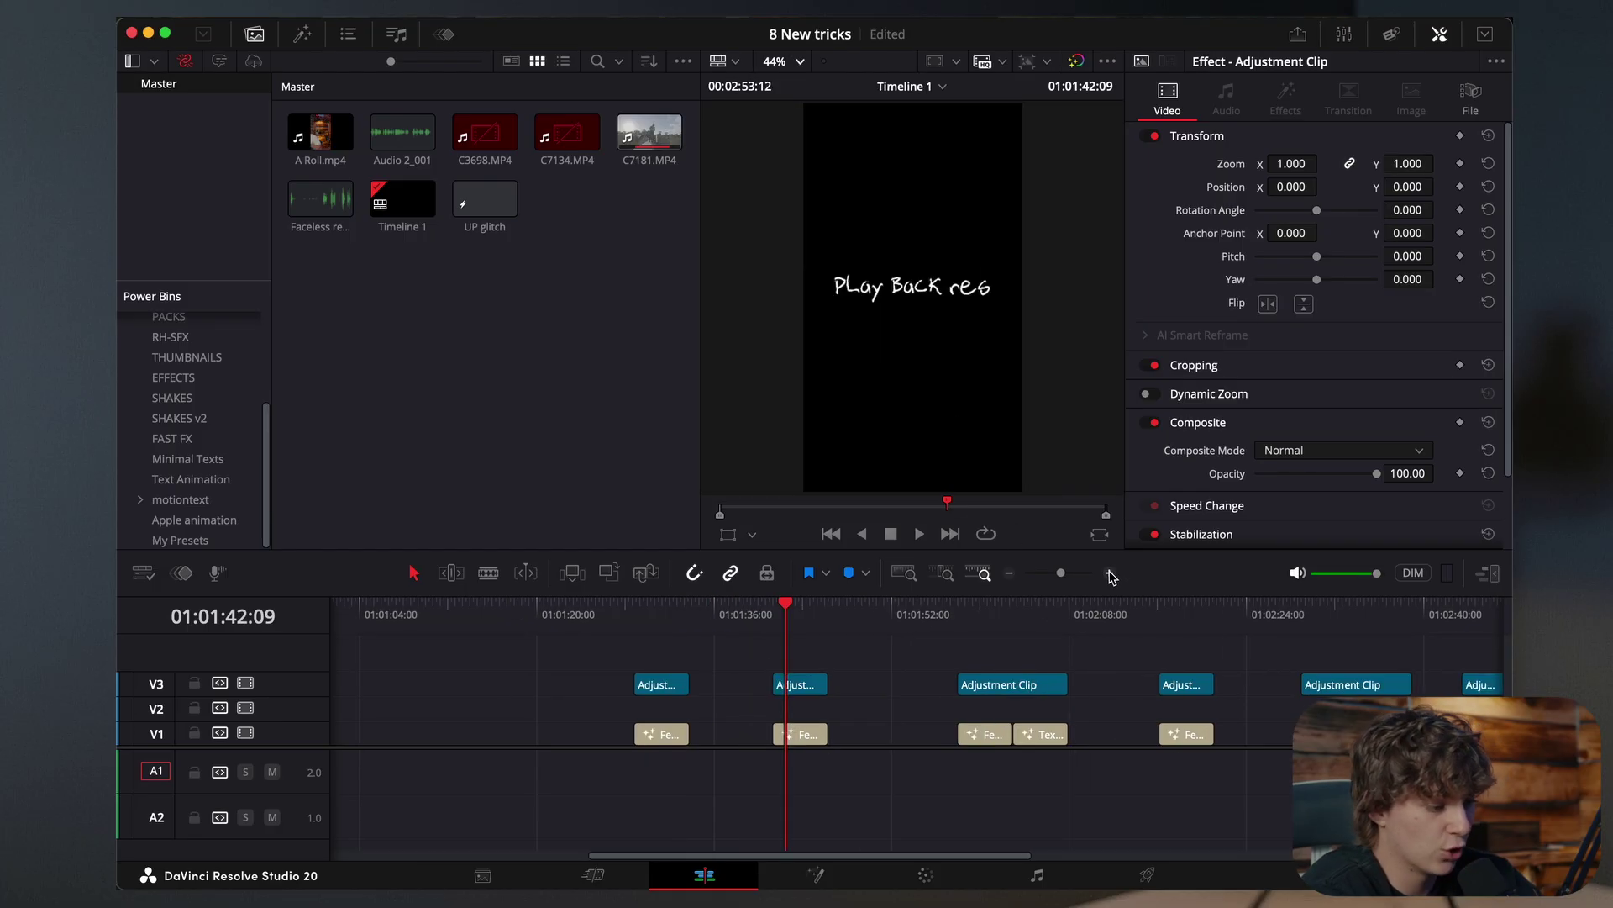
click(774, 612)
click(1009, 573)
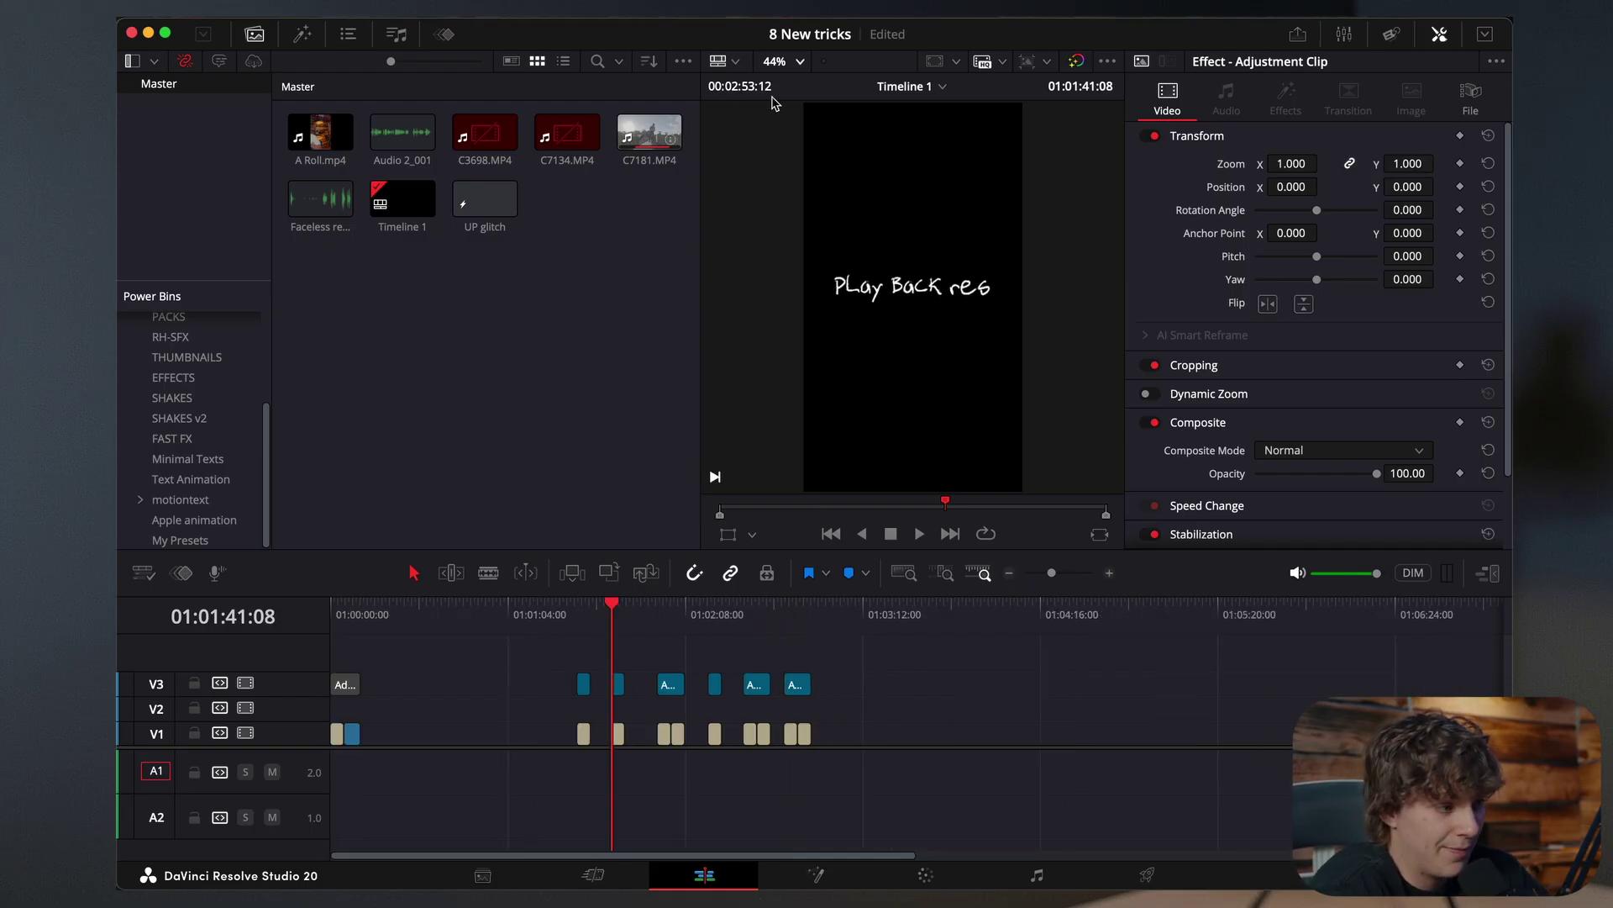
click(613, 8)
- Set timeline playback resolution back to Full and zoom in on the V1 and V3 clips
mouse_move(731, 83)
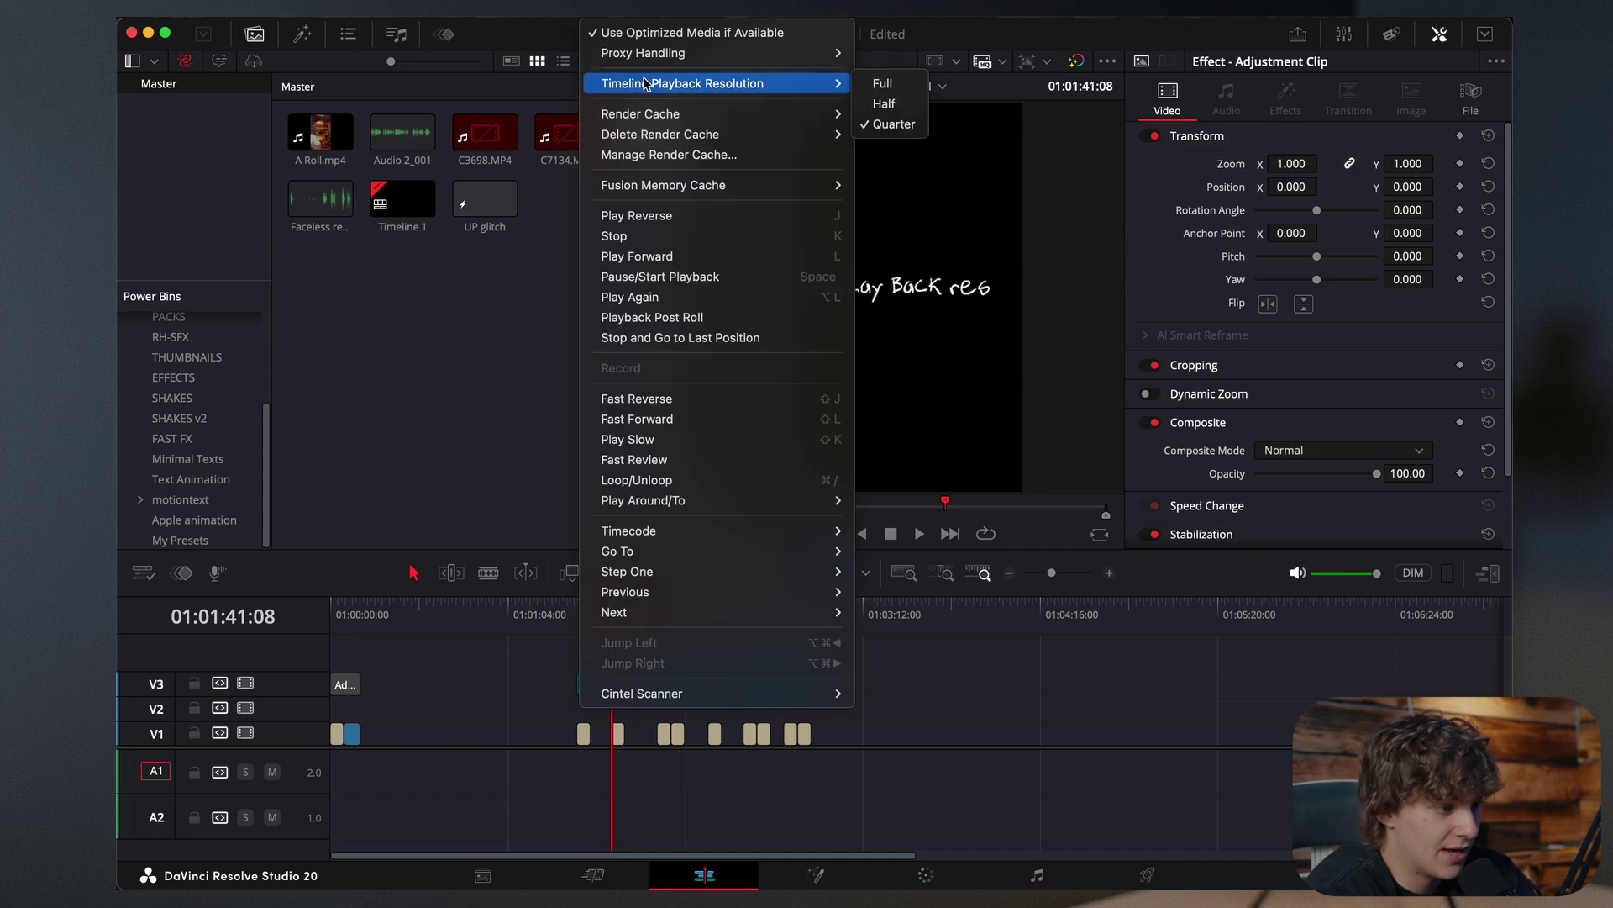
click(887, 85)
scroll(859, 294, up, 8)
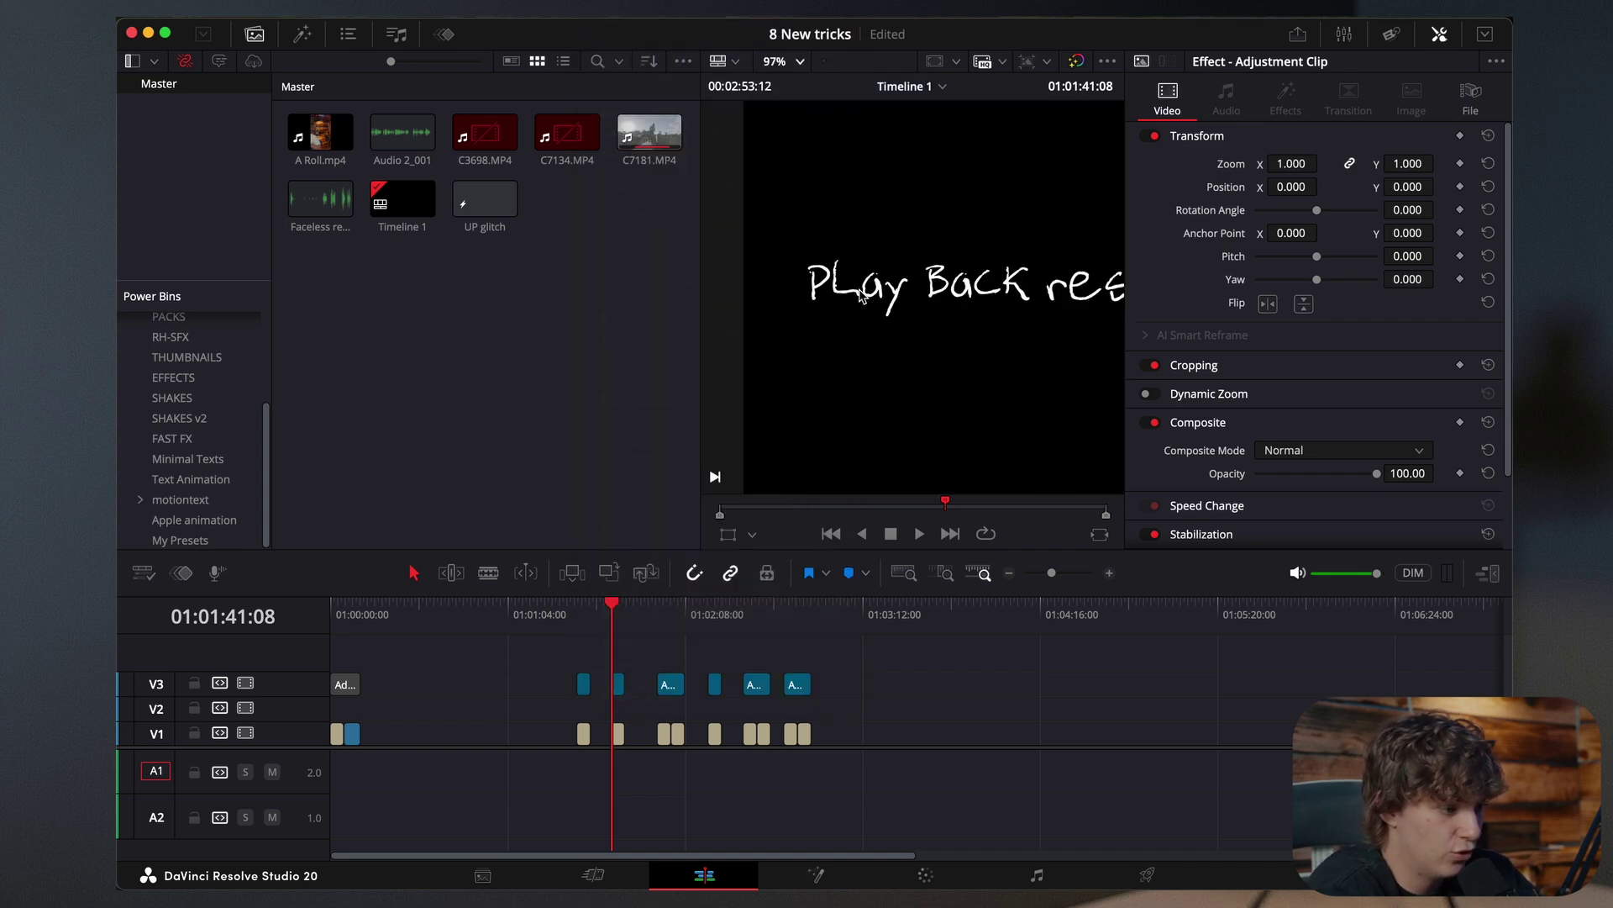
scroll(859, 294, down, 8)
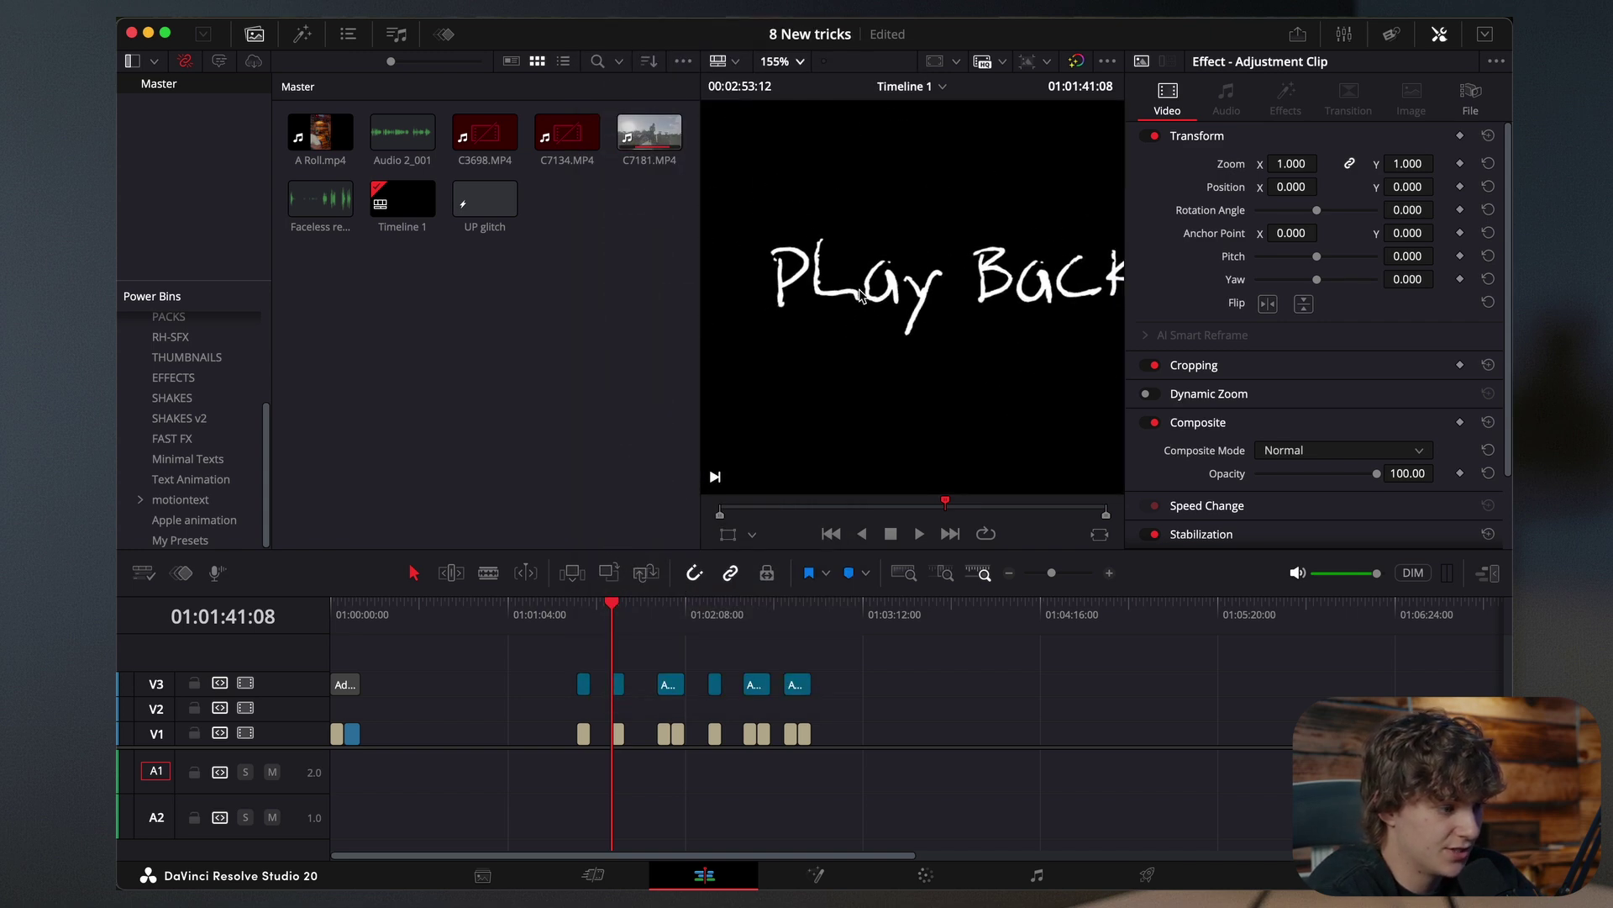
scroll(859, 294, up, 1)
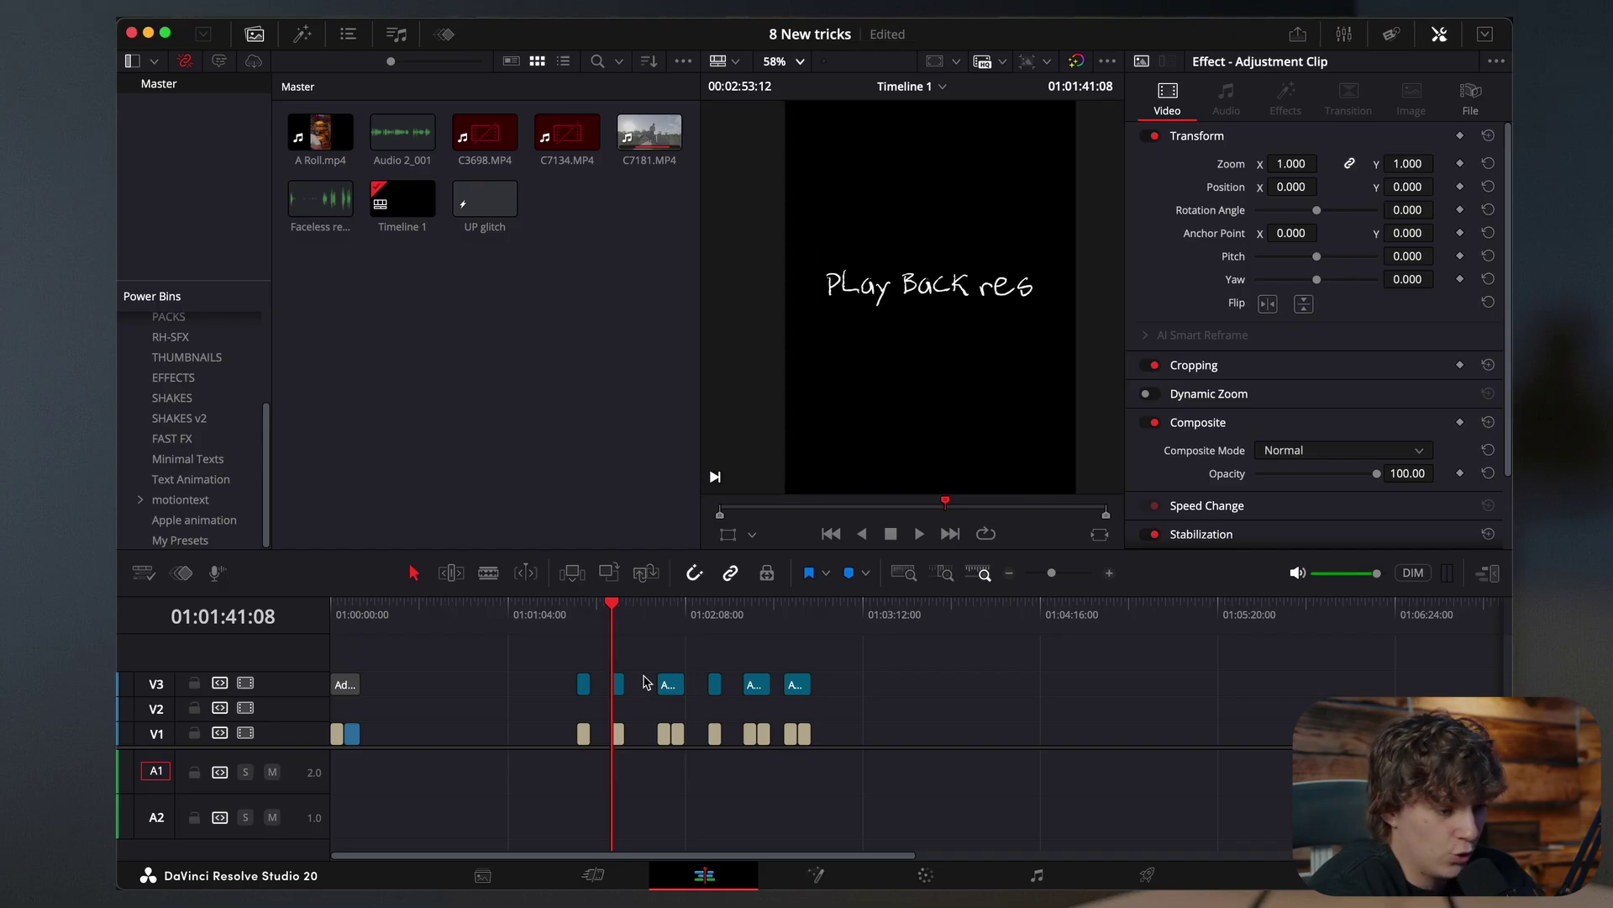
click(1109, 573)
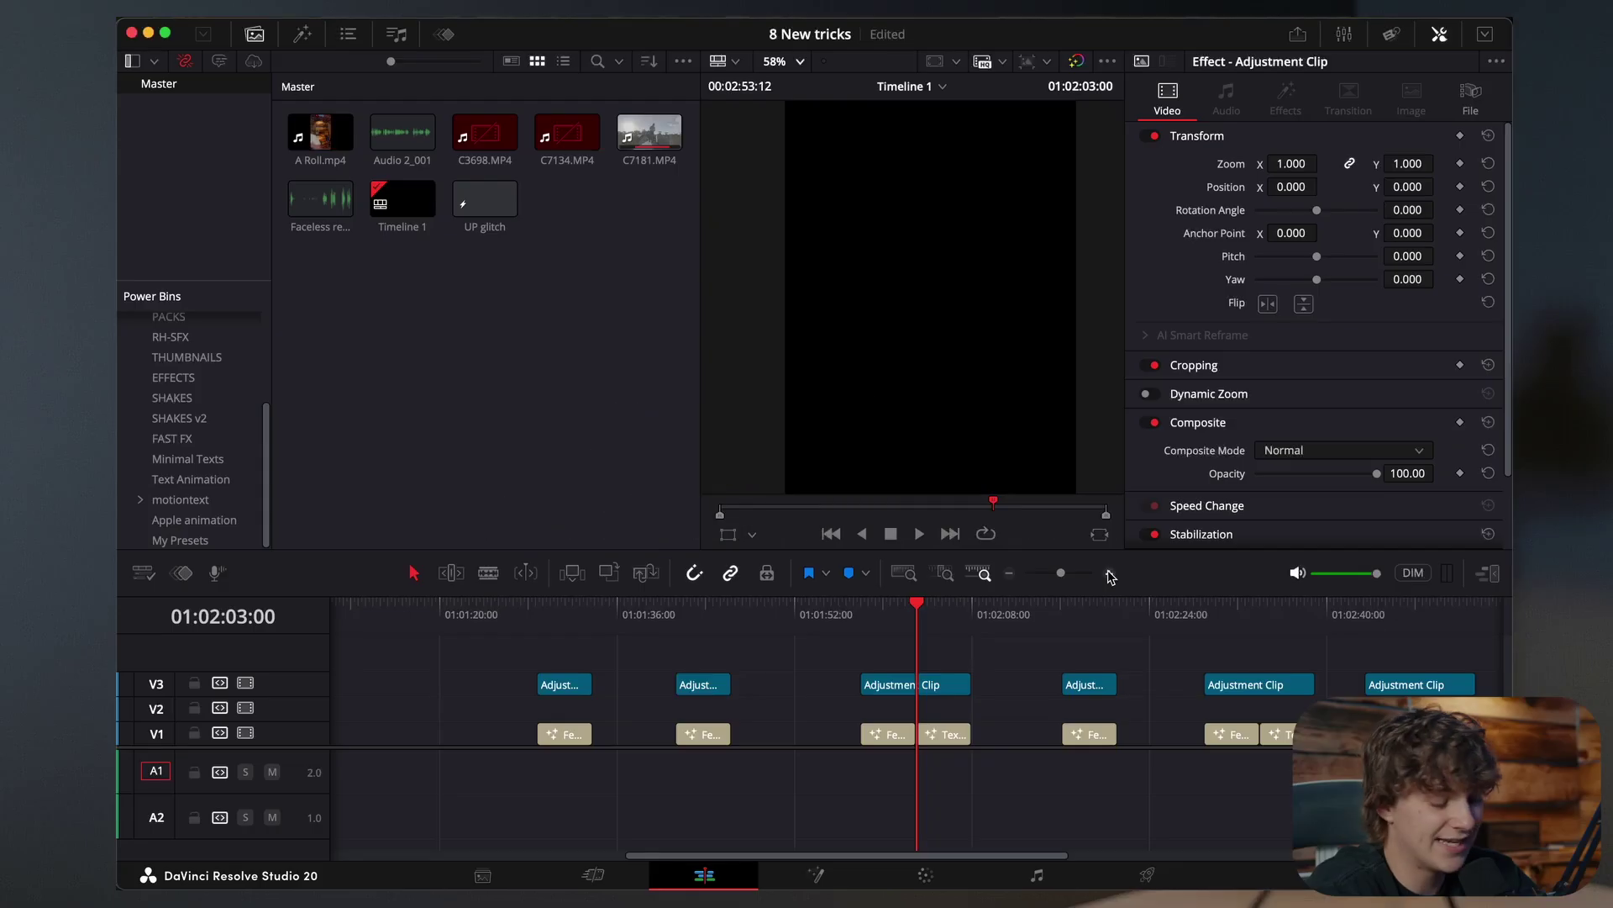
- Play the Slide up glitch title section, then jump the playhead to the PowerBins section
click(949, 683)
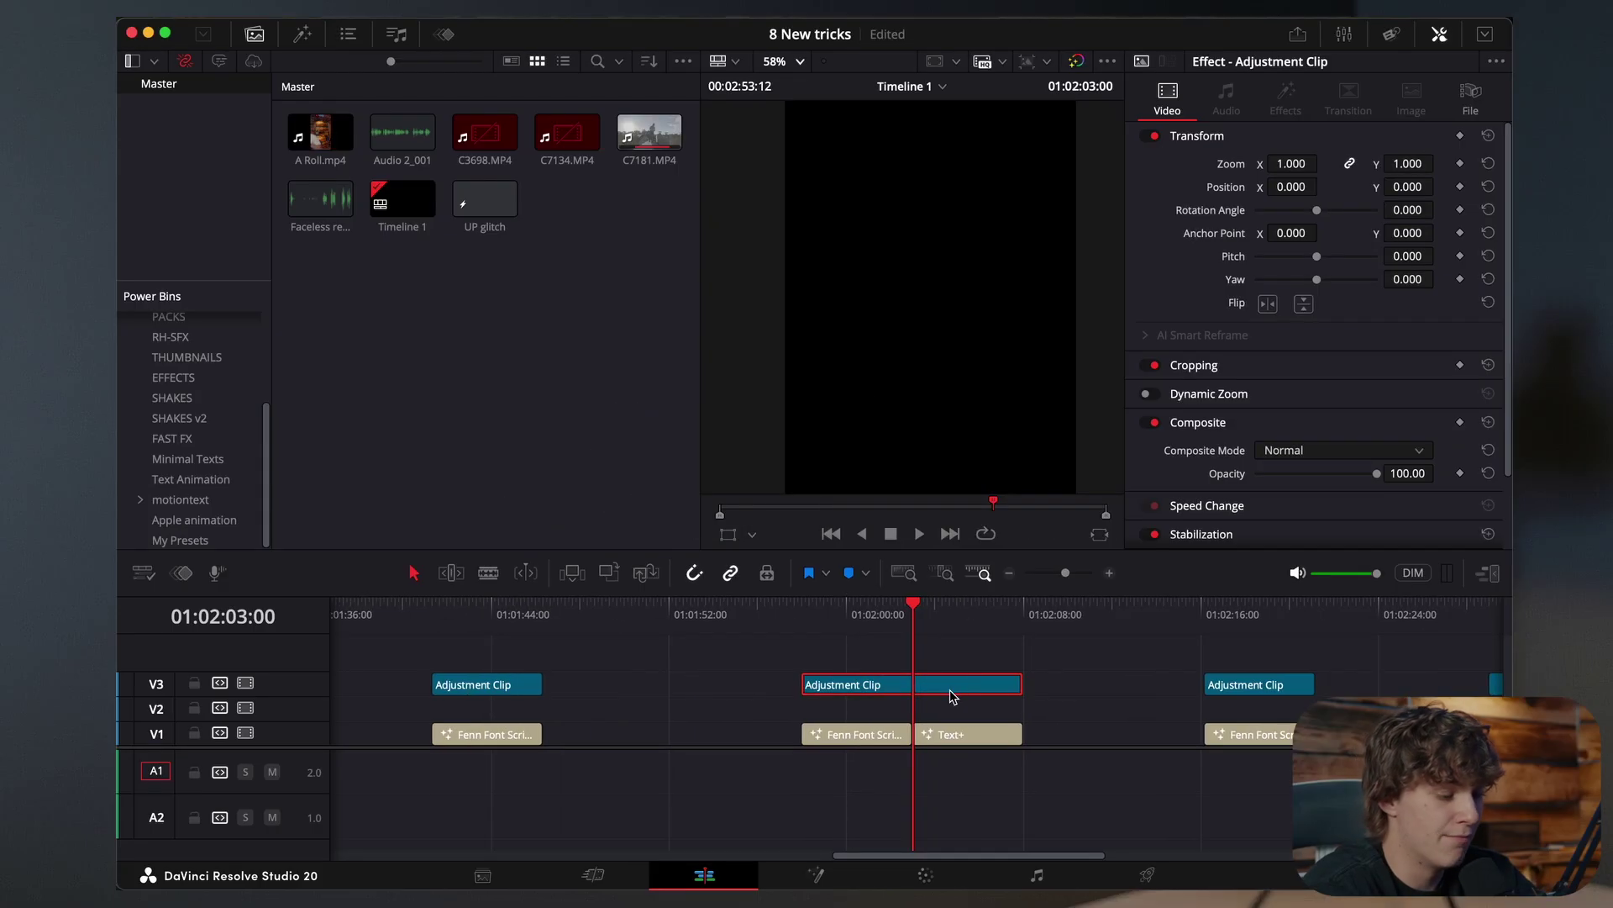
key(space)
click(985, 662)
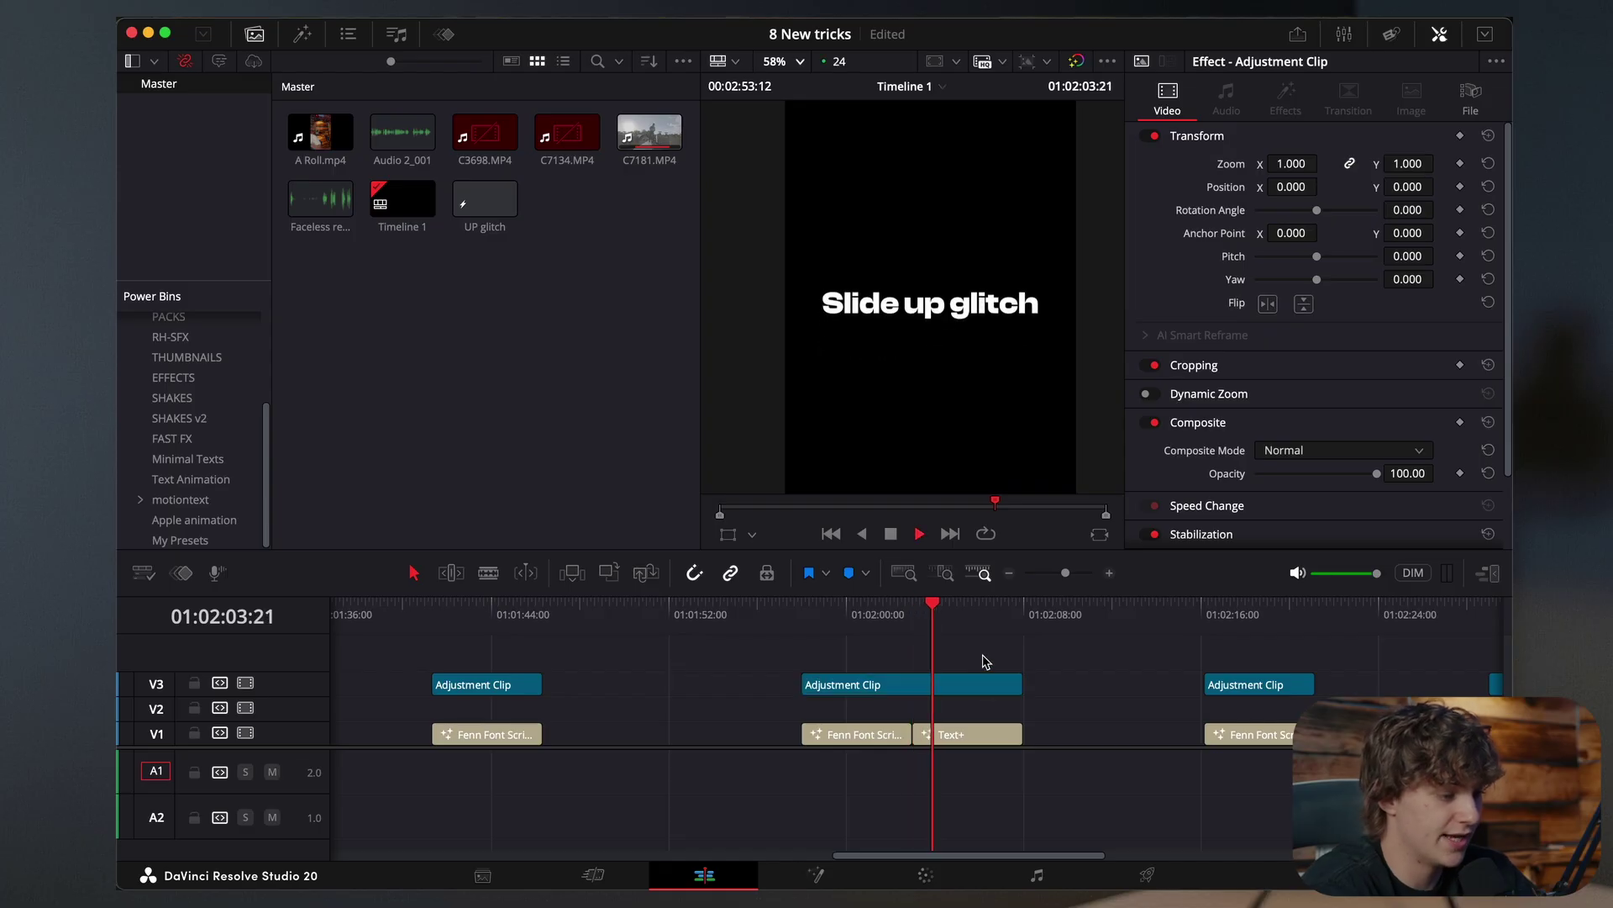
click(914, 617)
click(950, 733)
click(858, 619)
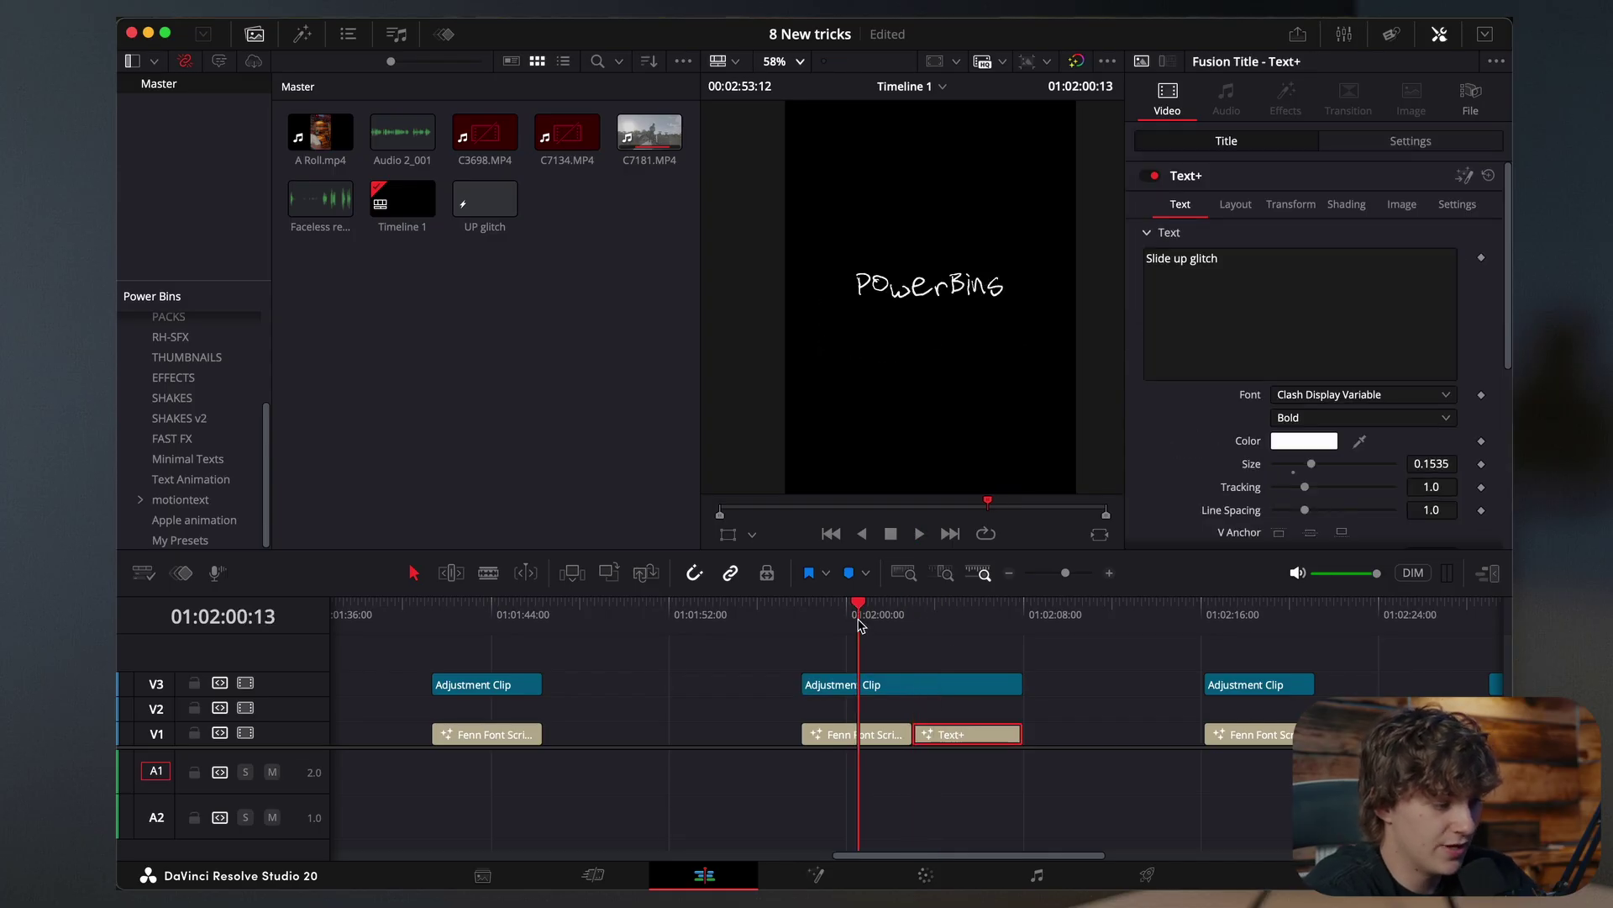
- Deselect all clips and view the media pool display options without changing them
click(531, 328)
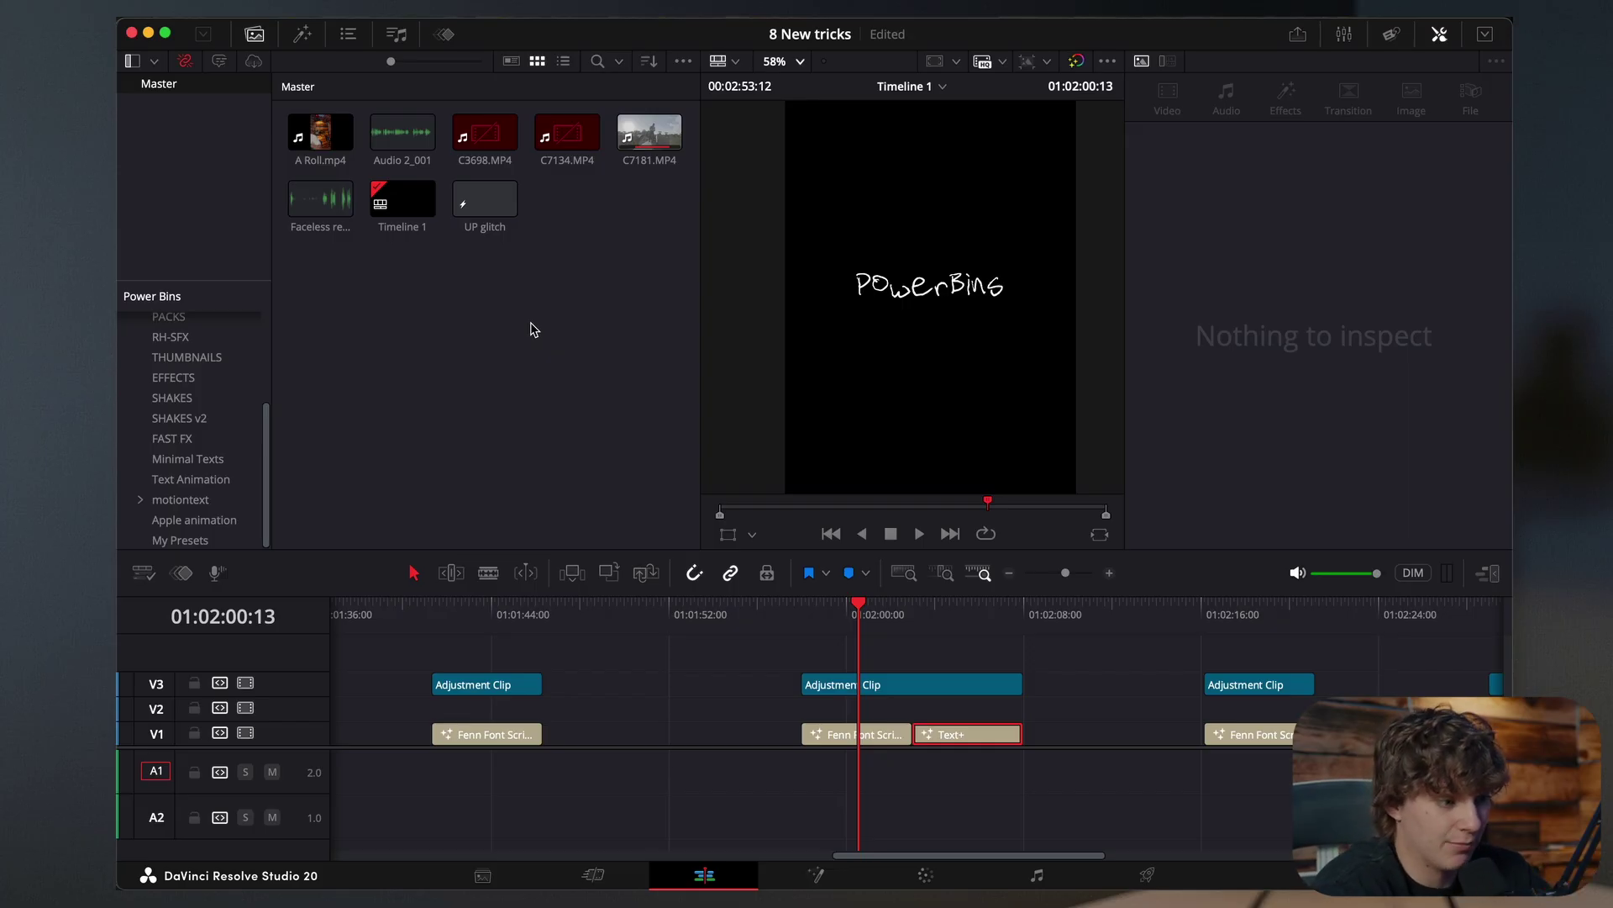
click(683, 63)
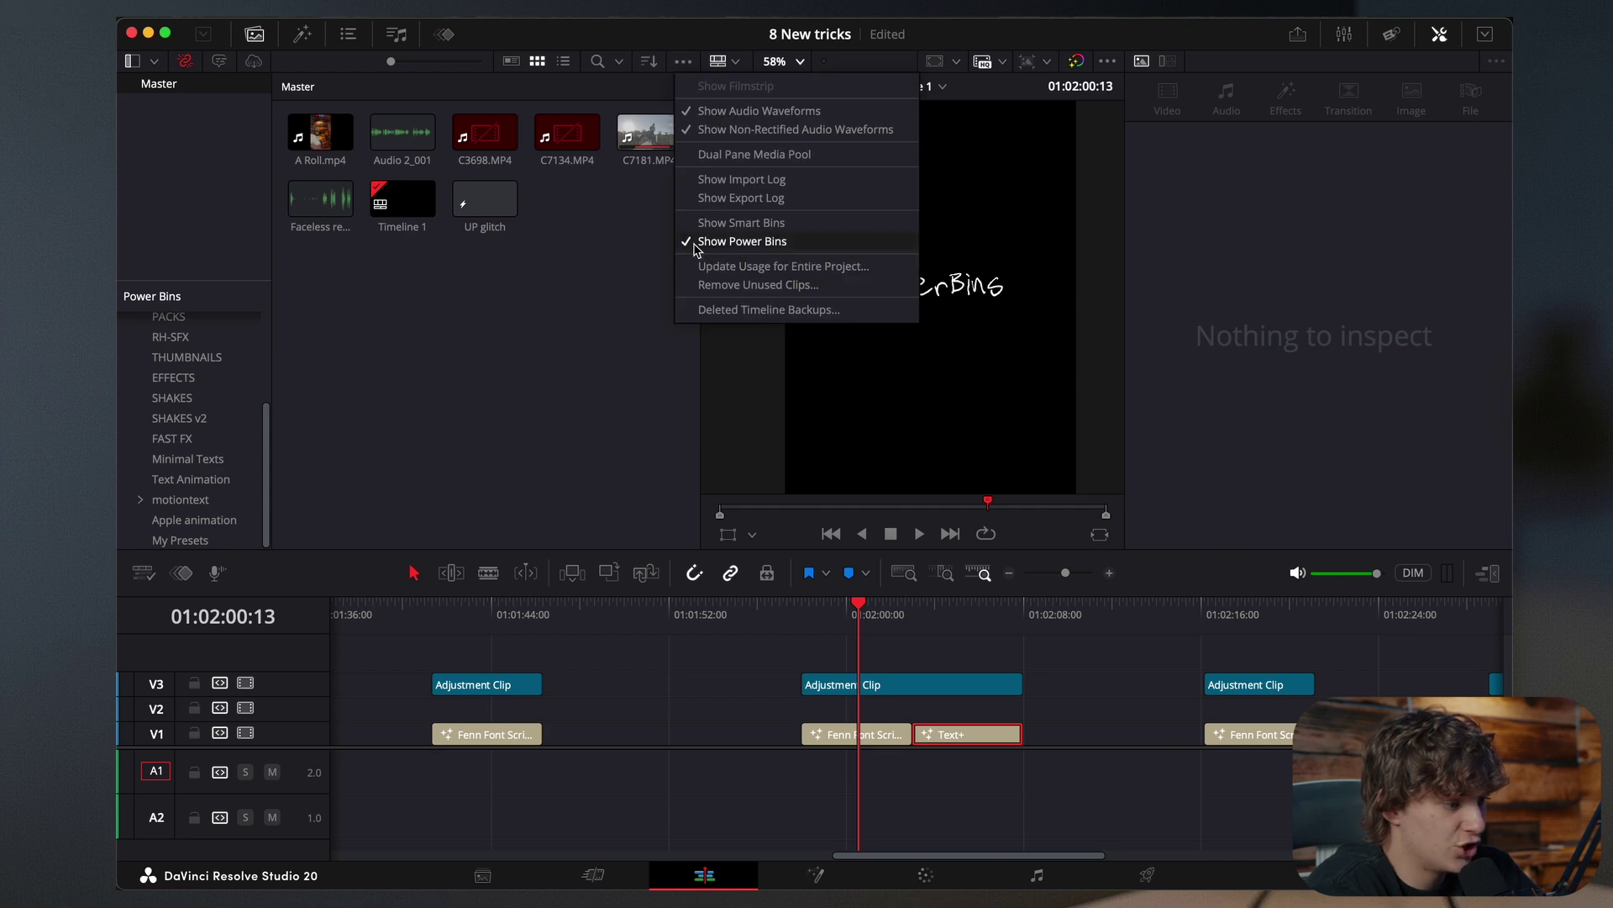
click(370, 370)
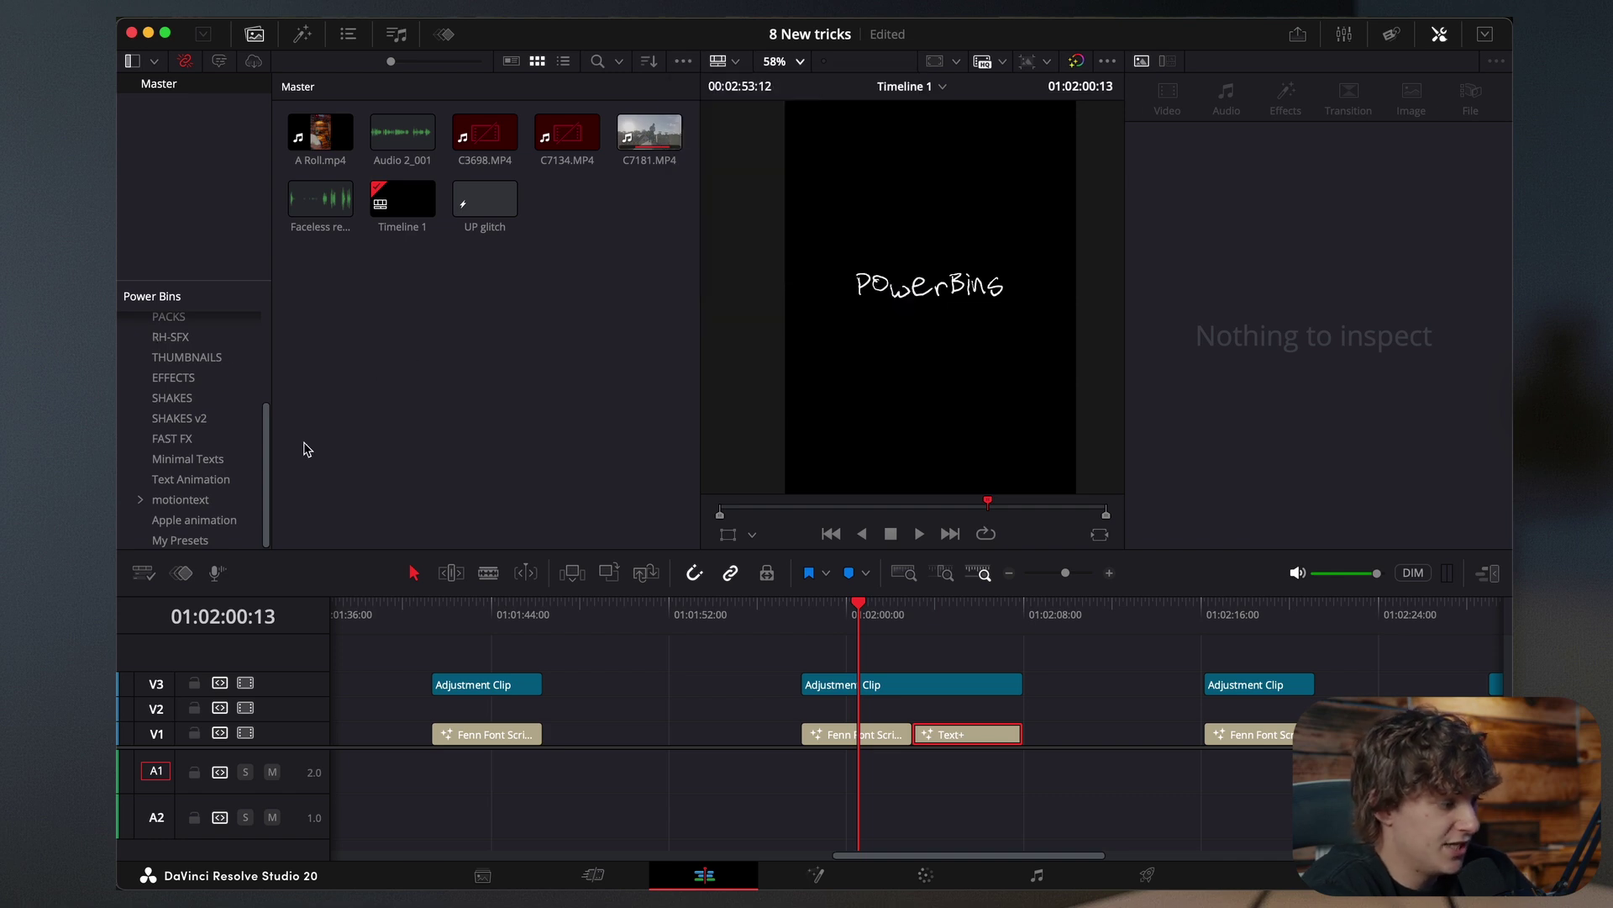
scroll(186, 496, up, 3)
scroll(186, 497, down, 4)
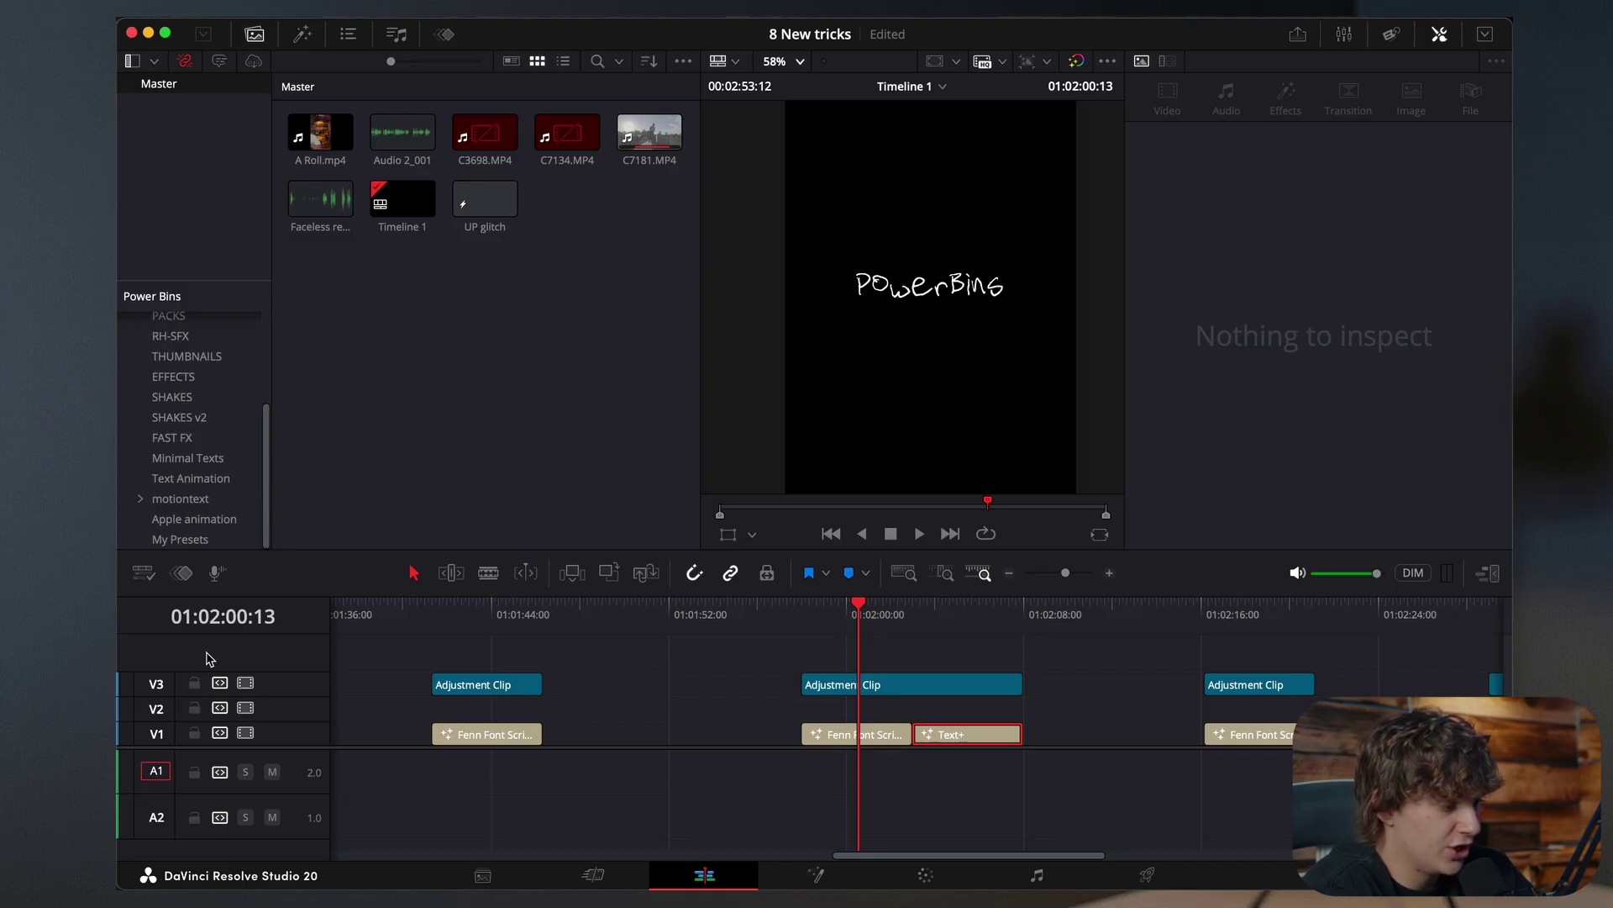
scroll(168, 411, up, 4)
- Create a new 'Text effects' bin inside Master and open it
click(159, 322)
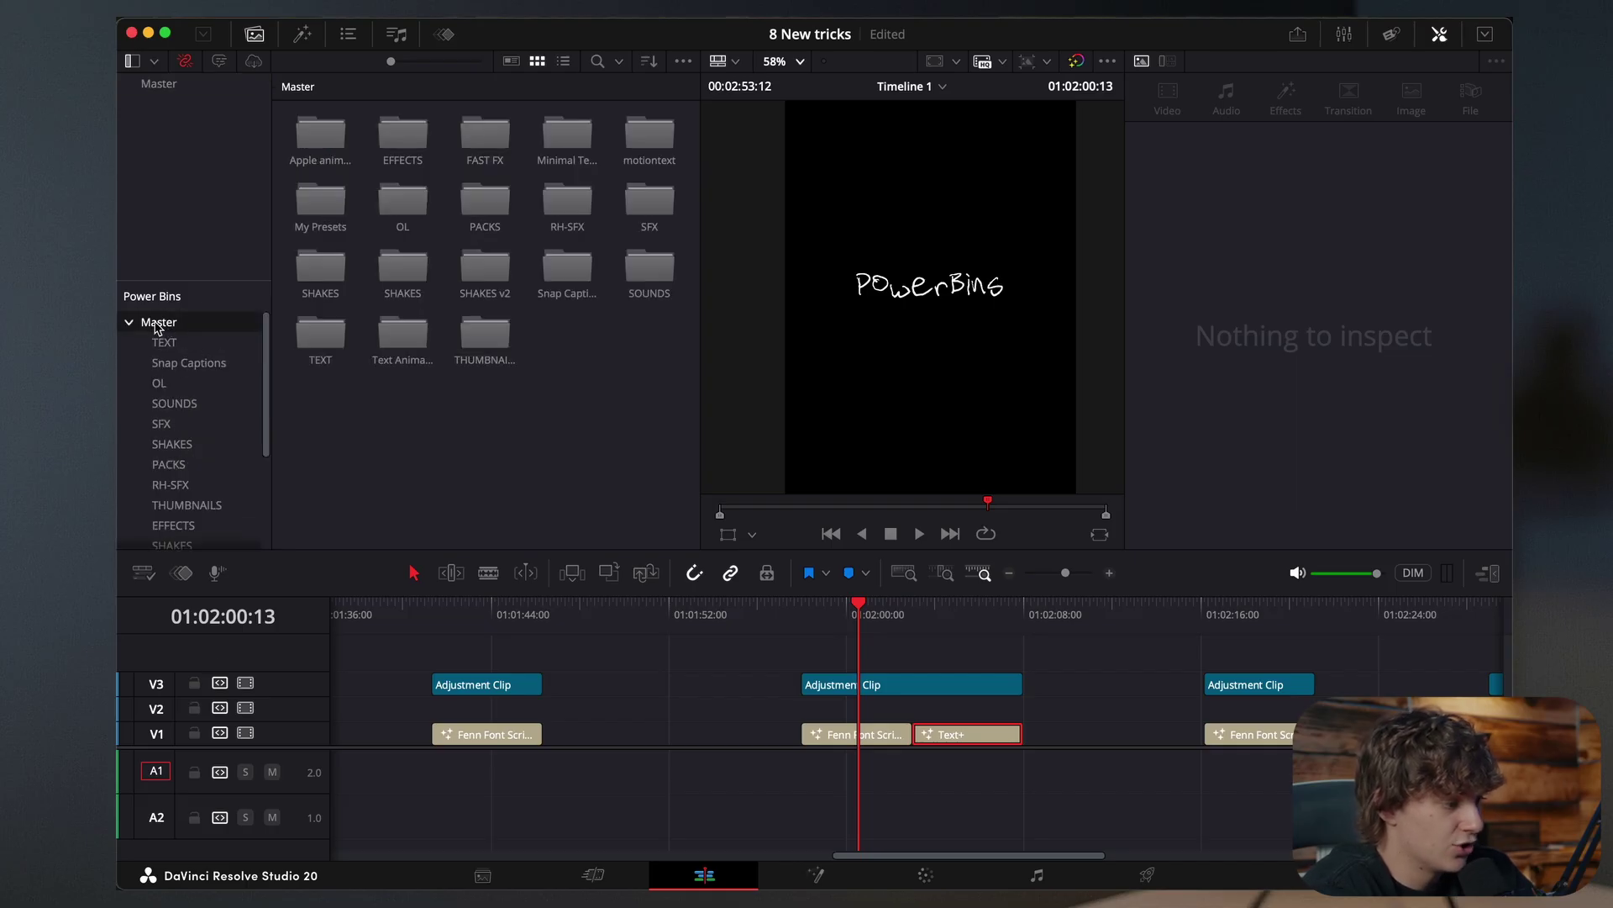
right_click(410, 463)
click(420, 523)
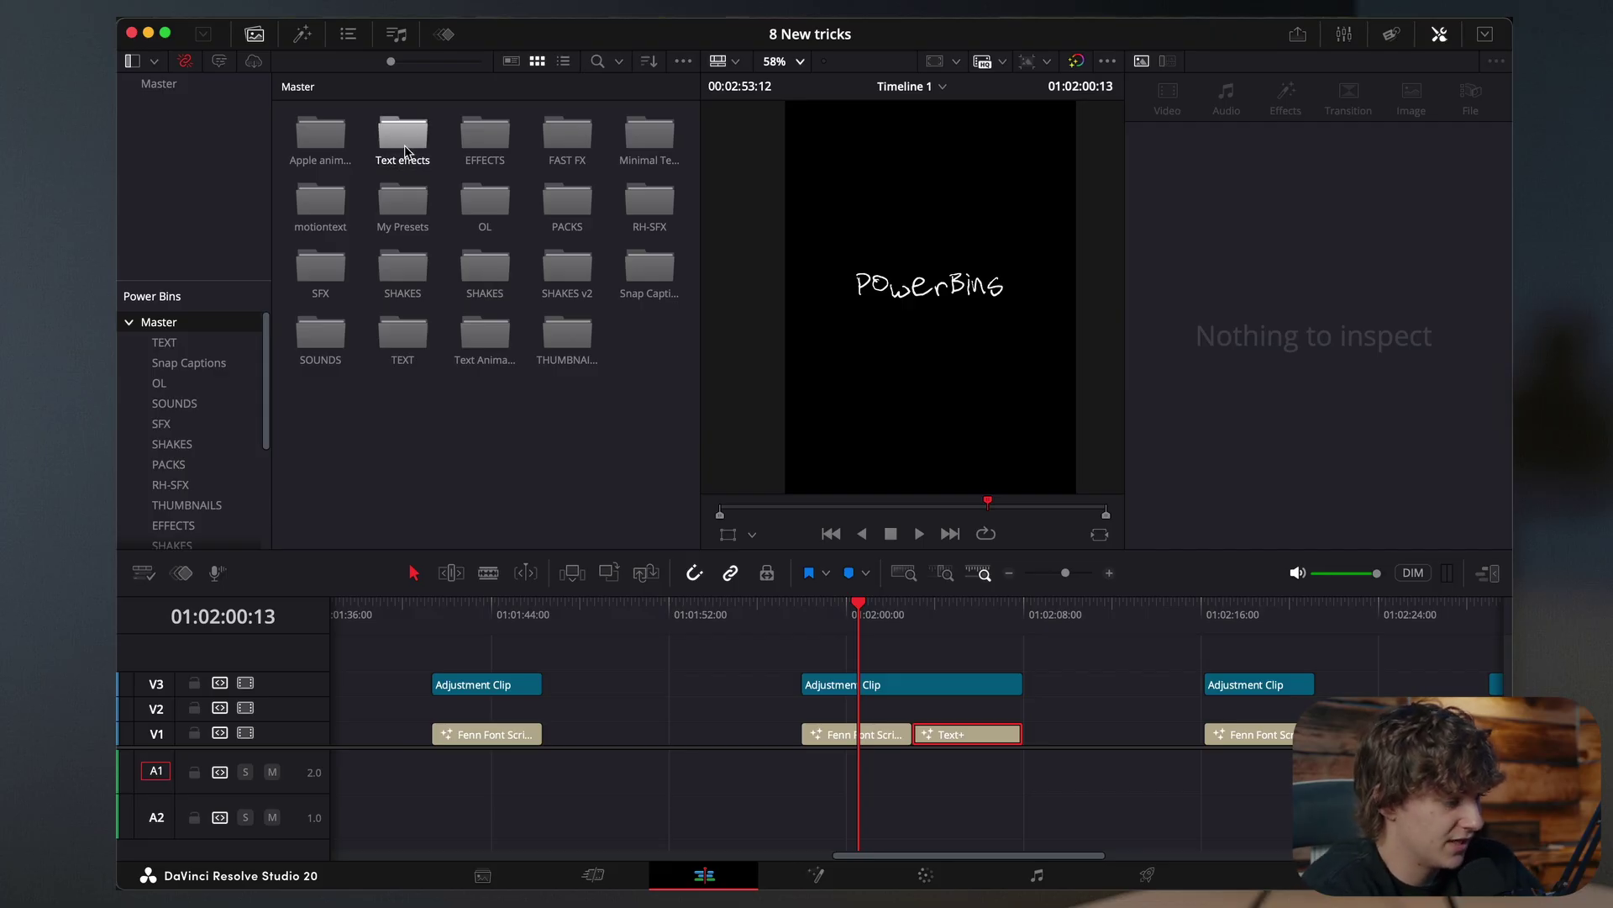
double_click(405, 139)
- Preview the Slide up glitch Text+ clip and save it into the Text effects bin
click(916, 721)
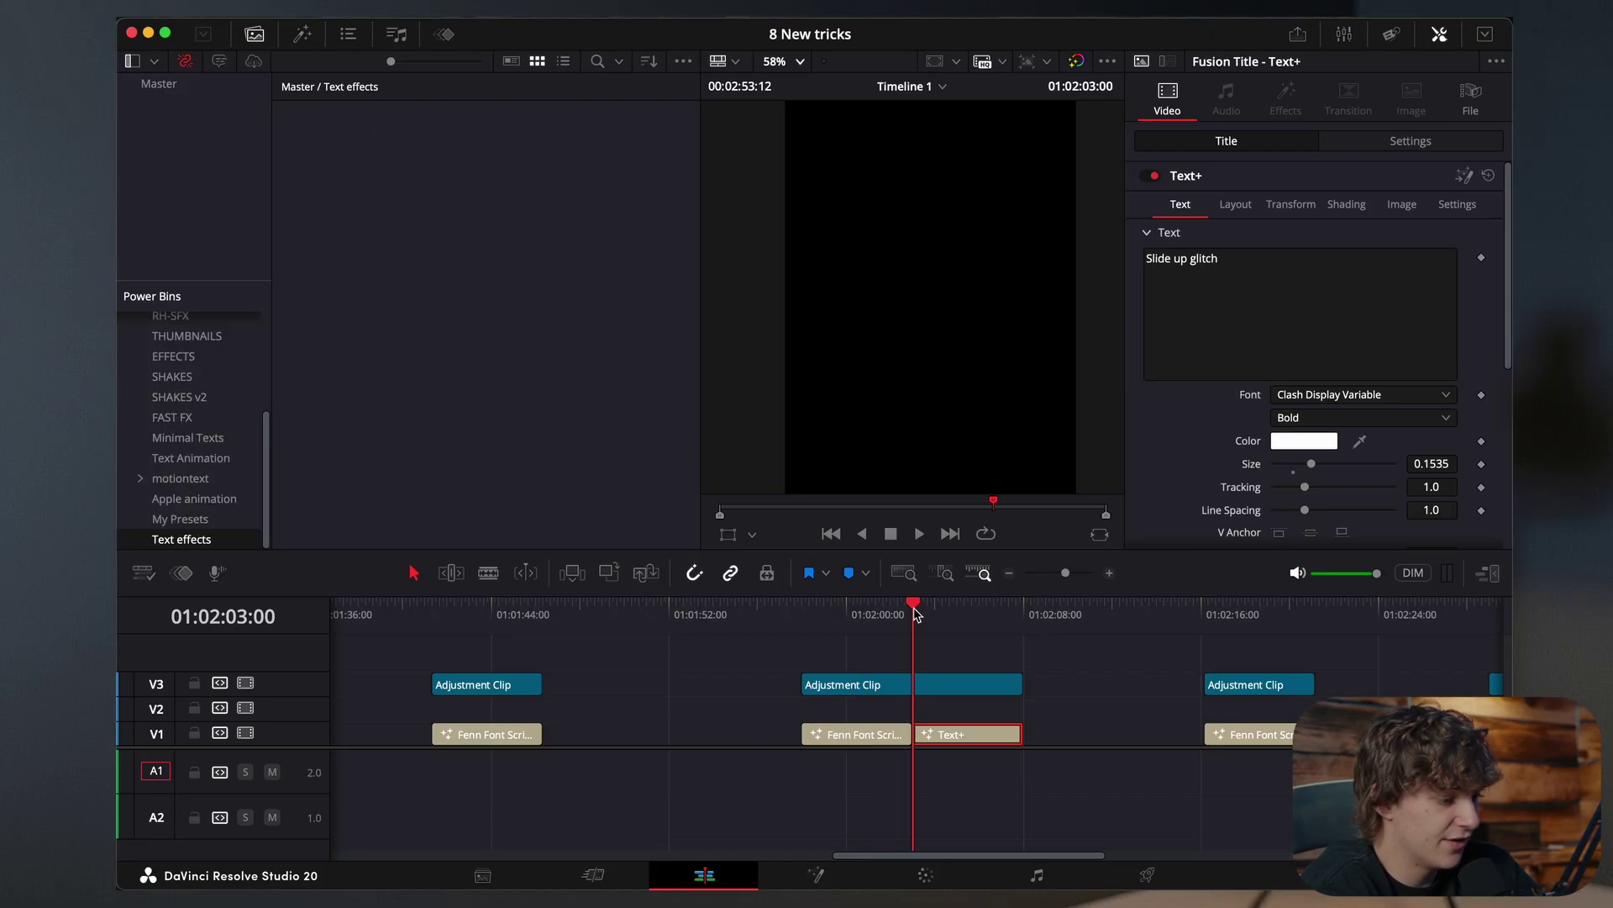
key(space)
key(space)
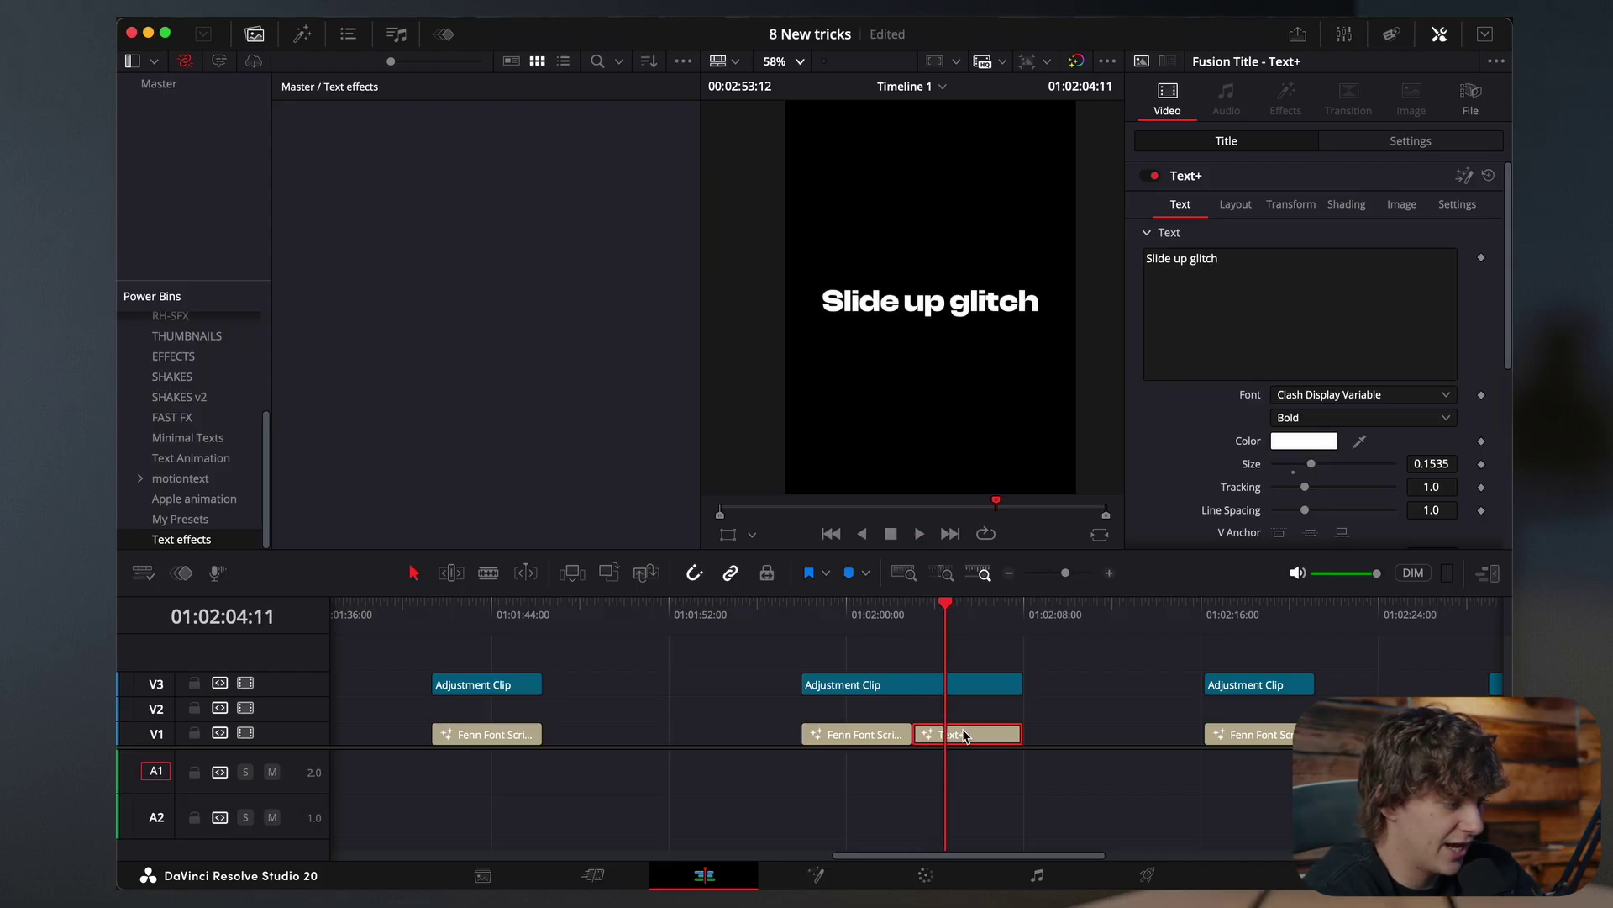
drag(964, 734, 371, 144)
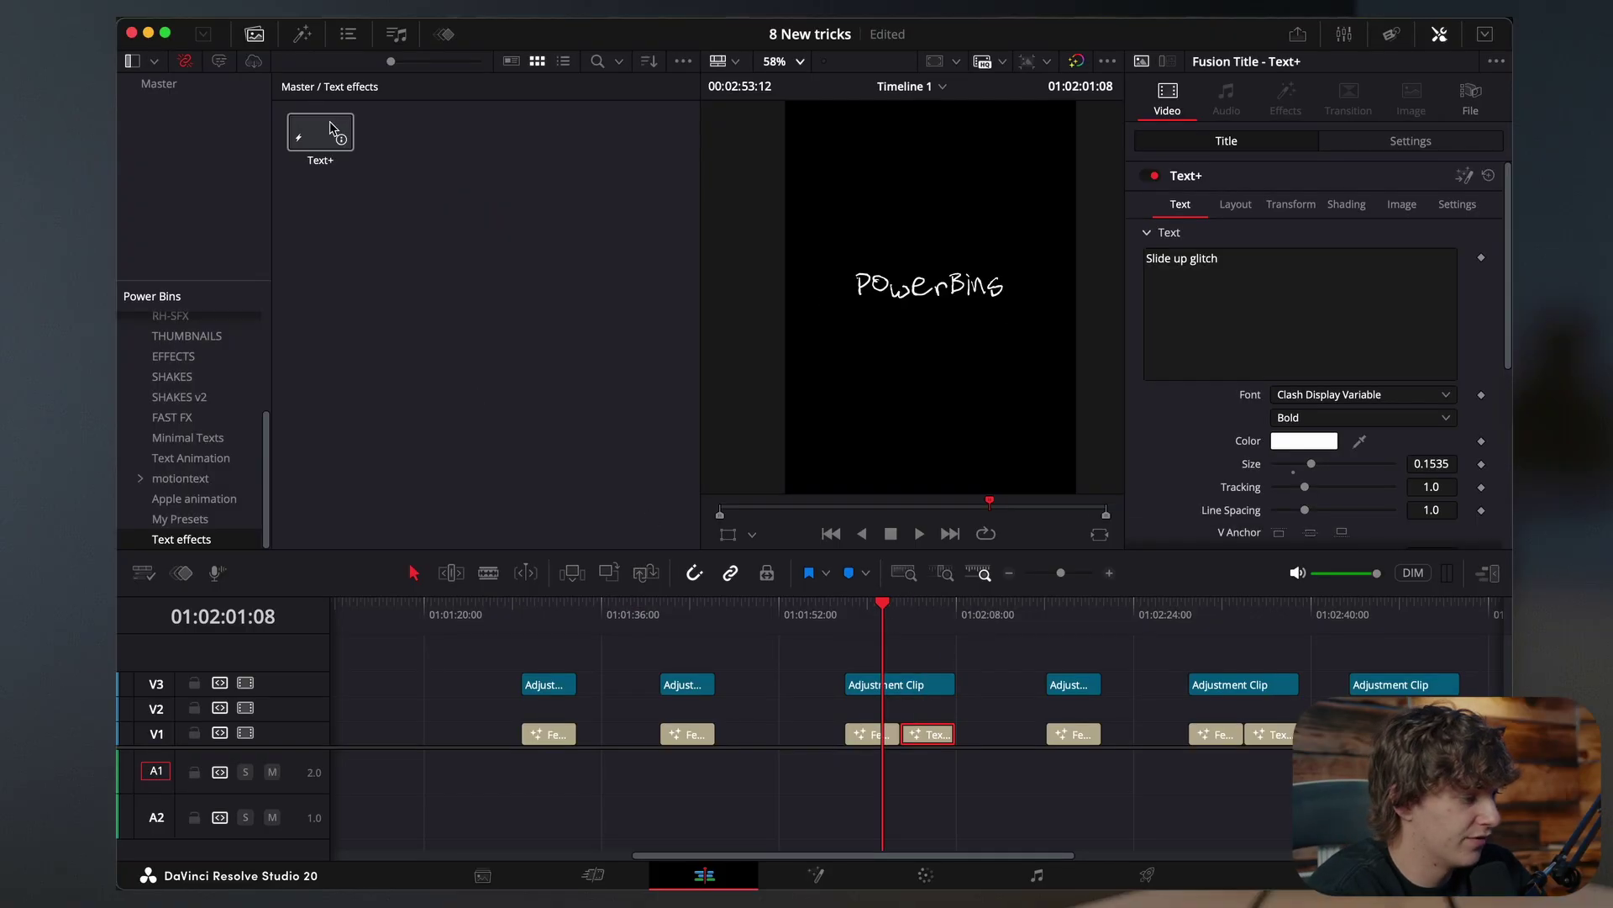
- Delete the My Presets power bin, confirming the Delete Selected Bin dialog
click(180, 519)
key(BackSpace)
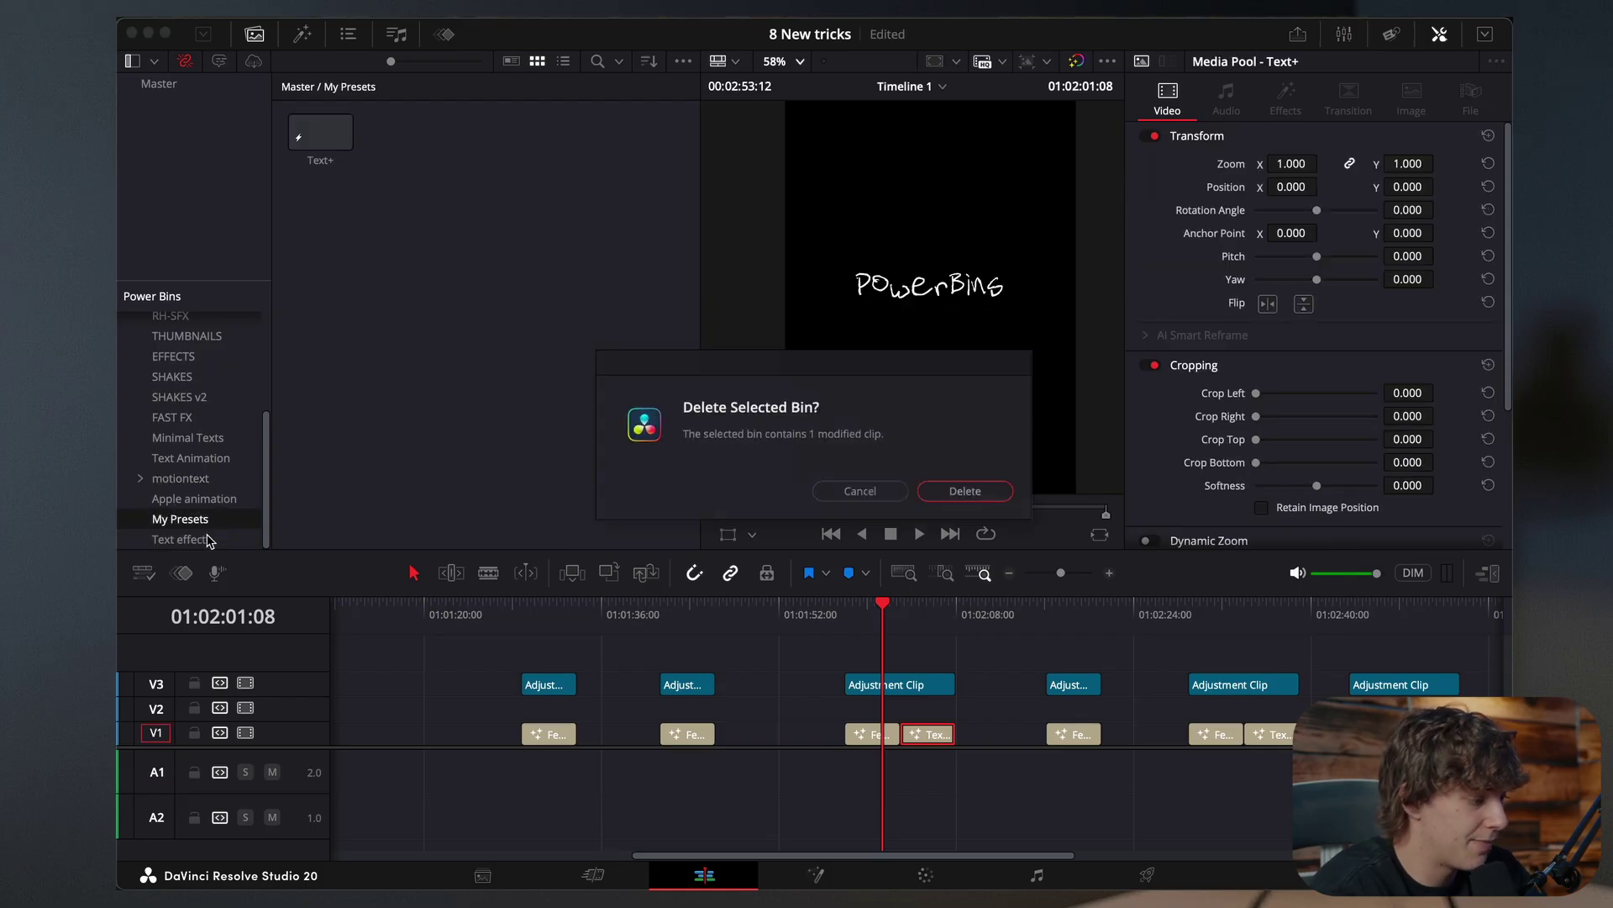
key(Return)
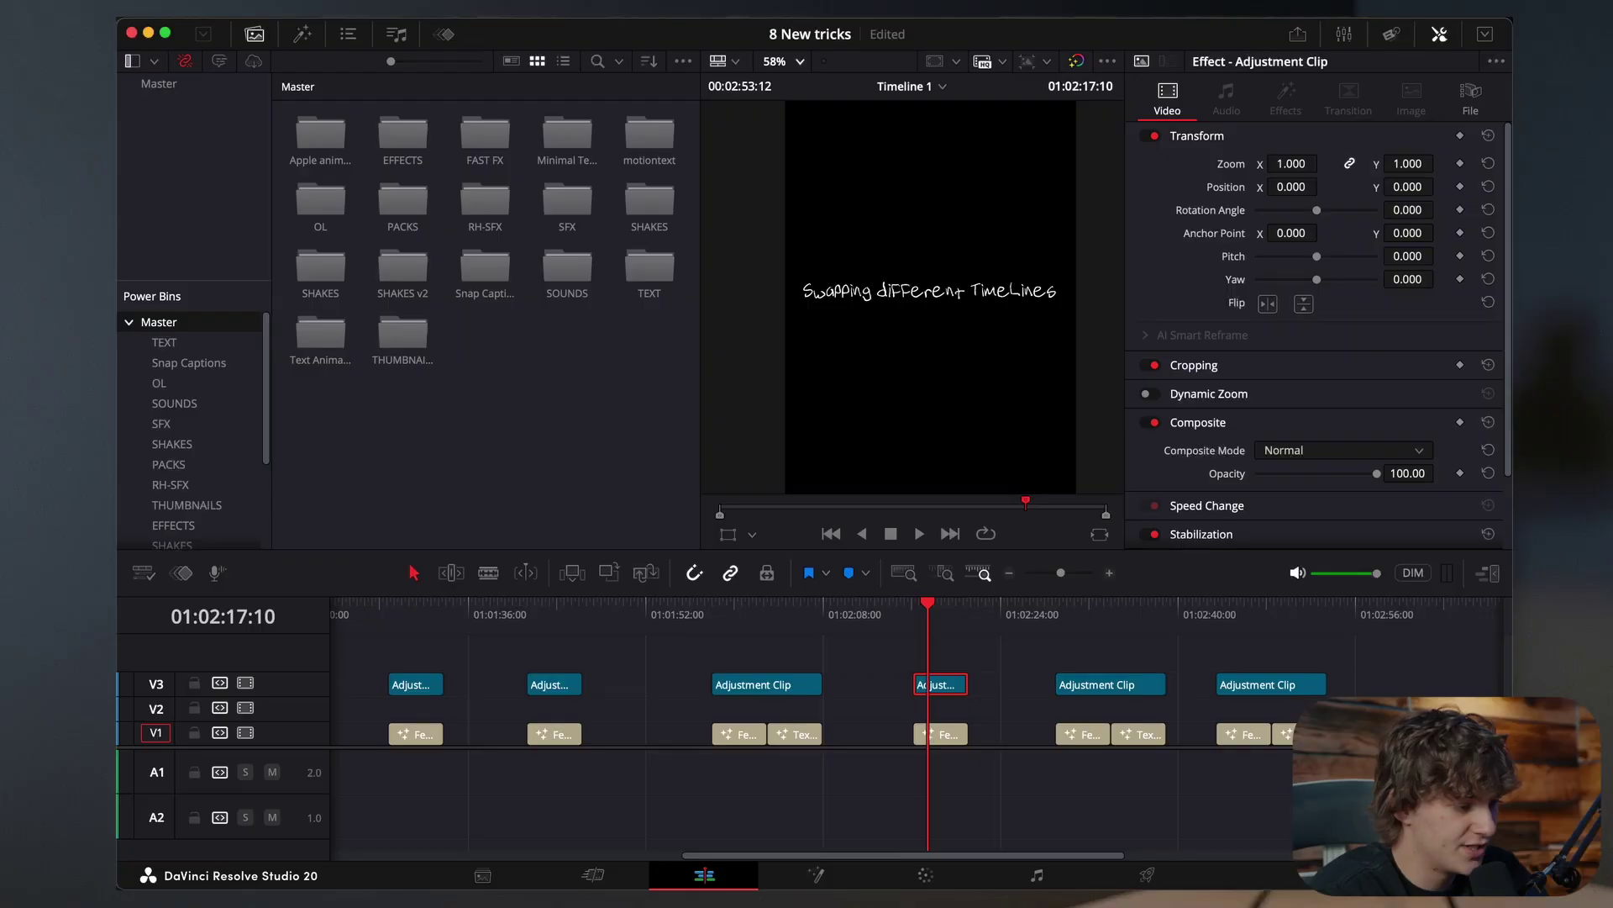
- Load the Apple pack project from Project Manager, then bring up its project options there
key(shift+1)
double_click(827, 340)
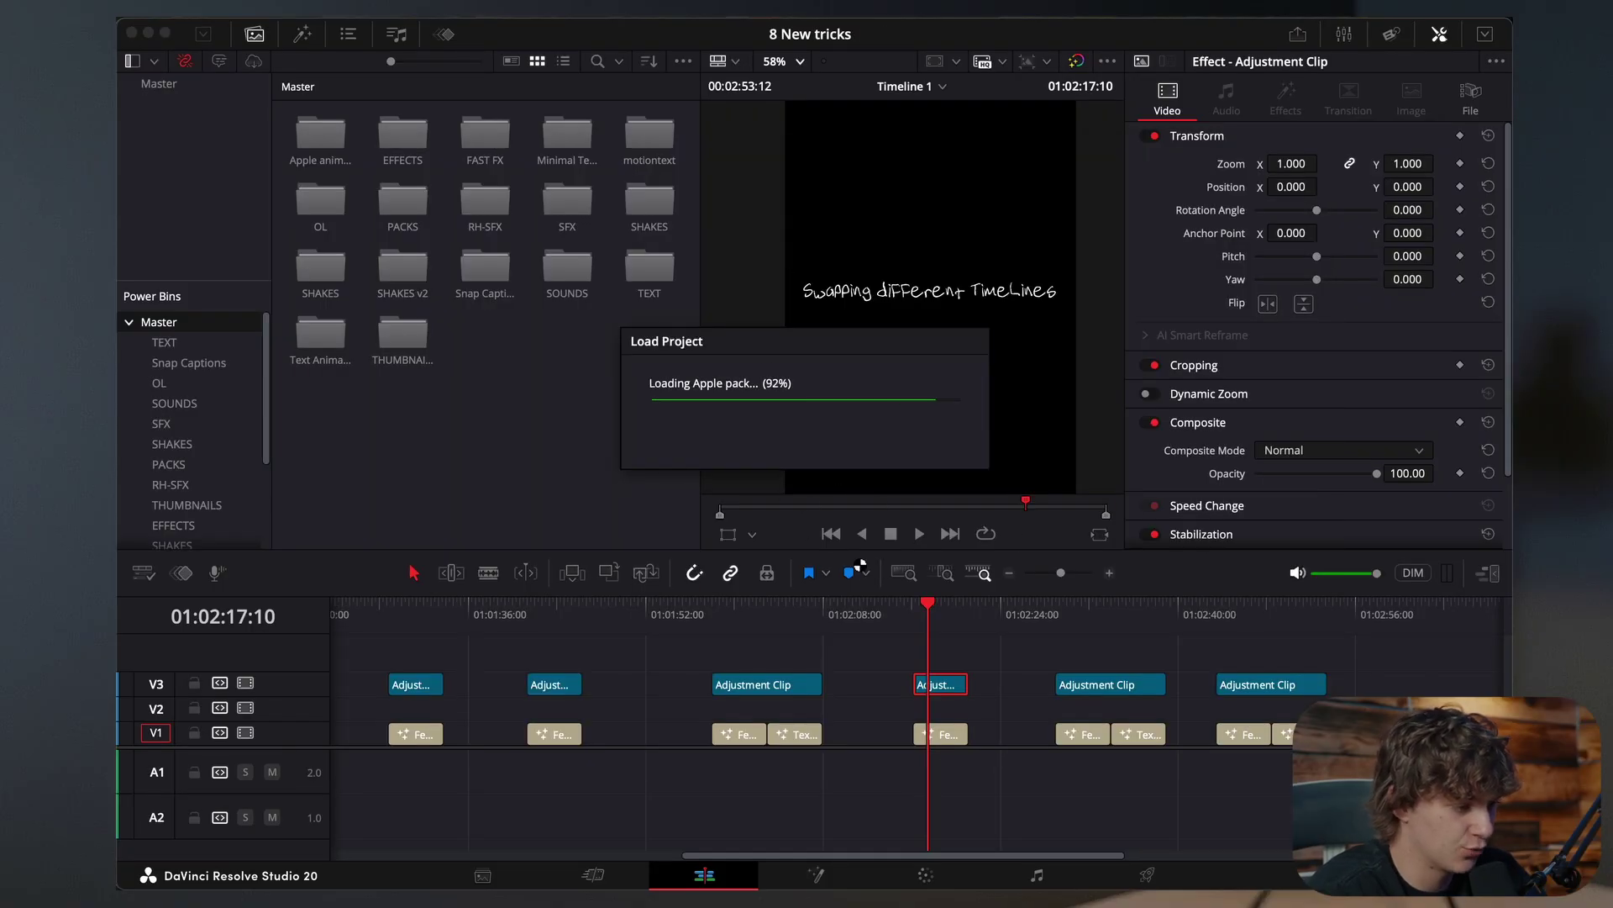
key(shift+1)
right_click(828, 304)
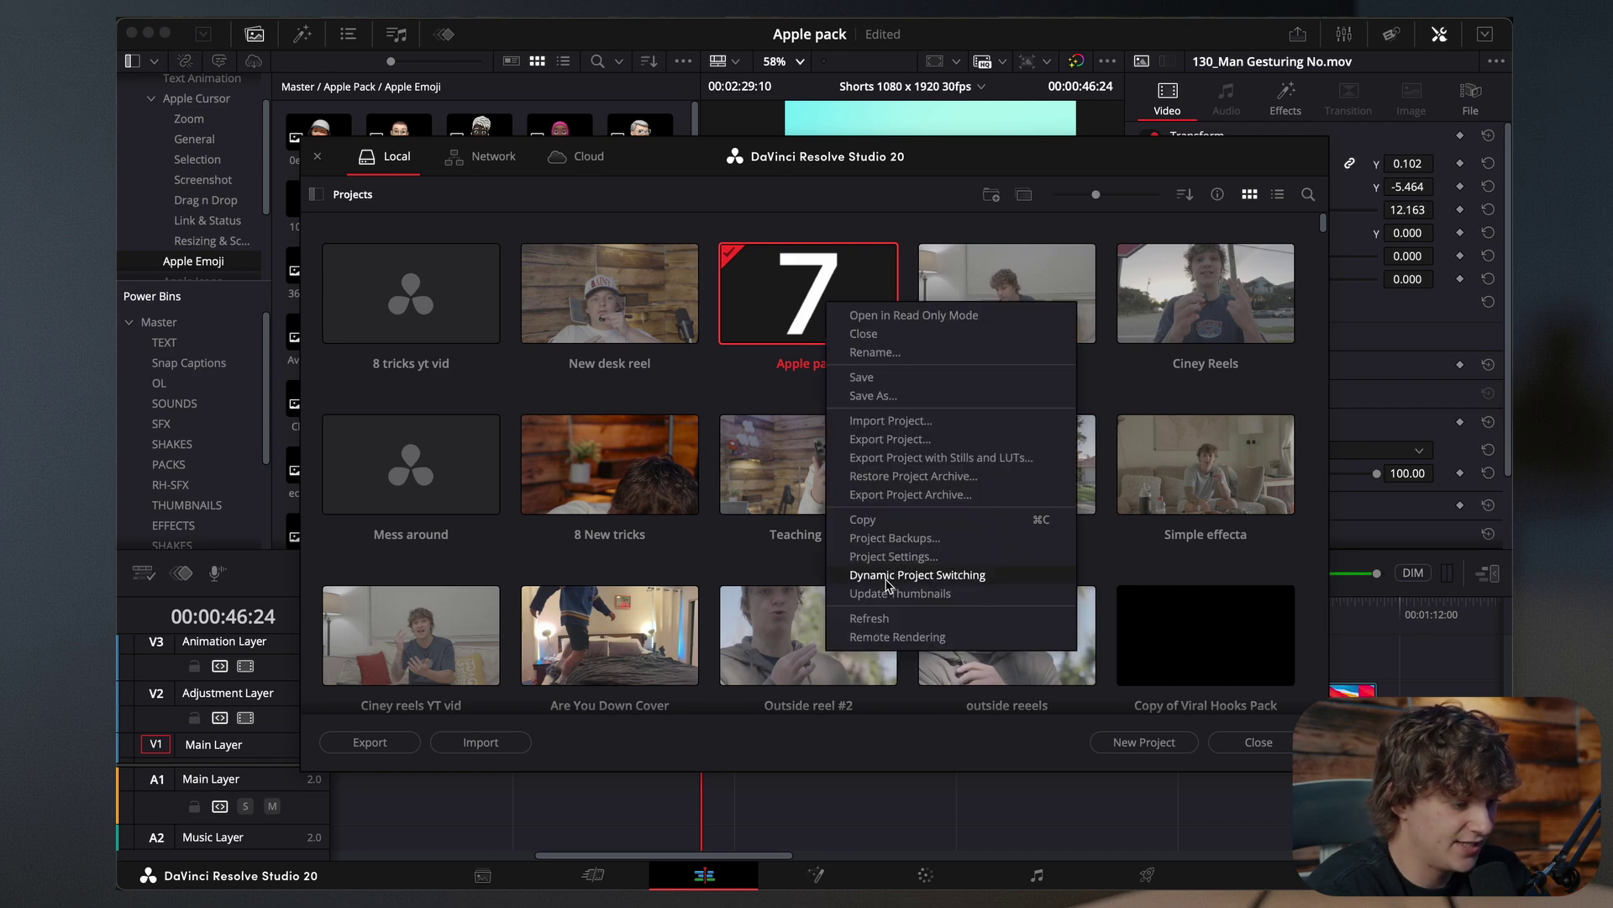
- Enable Dynamic Project Switching, switch to Apple pack, and select its Text+ and Golden Gradient clips
click(928, 575)
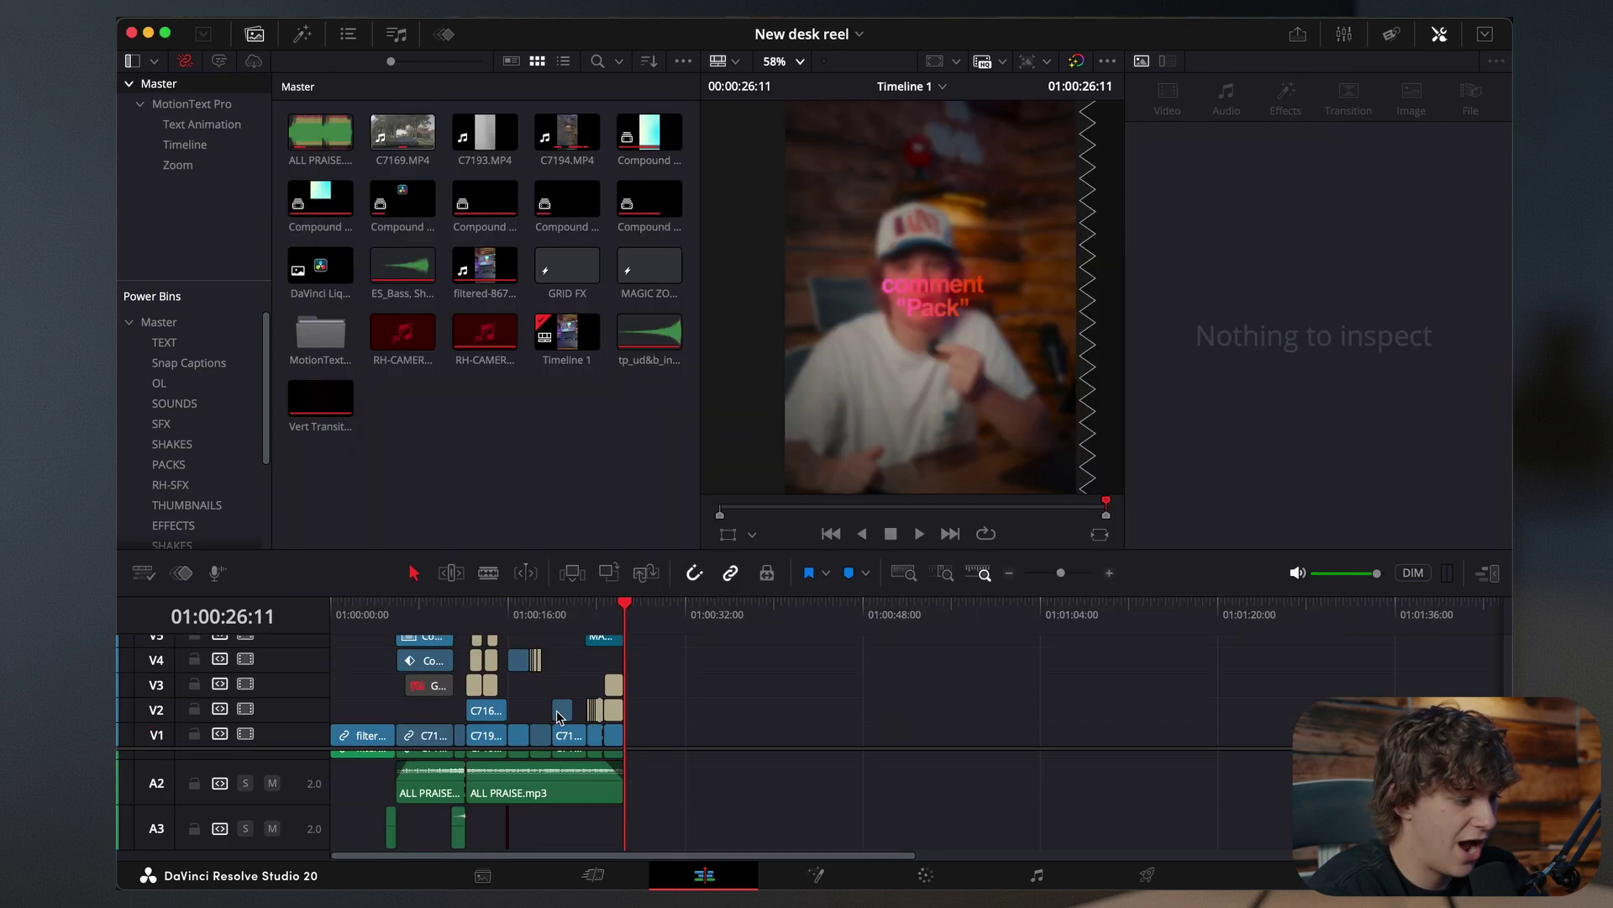
click(645, 603)
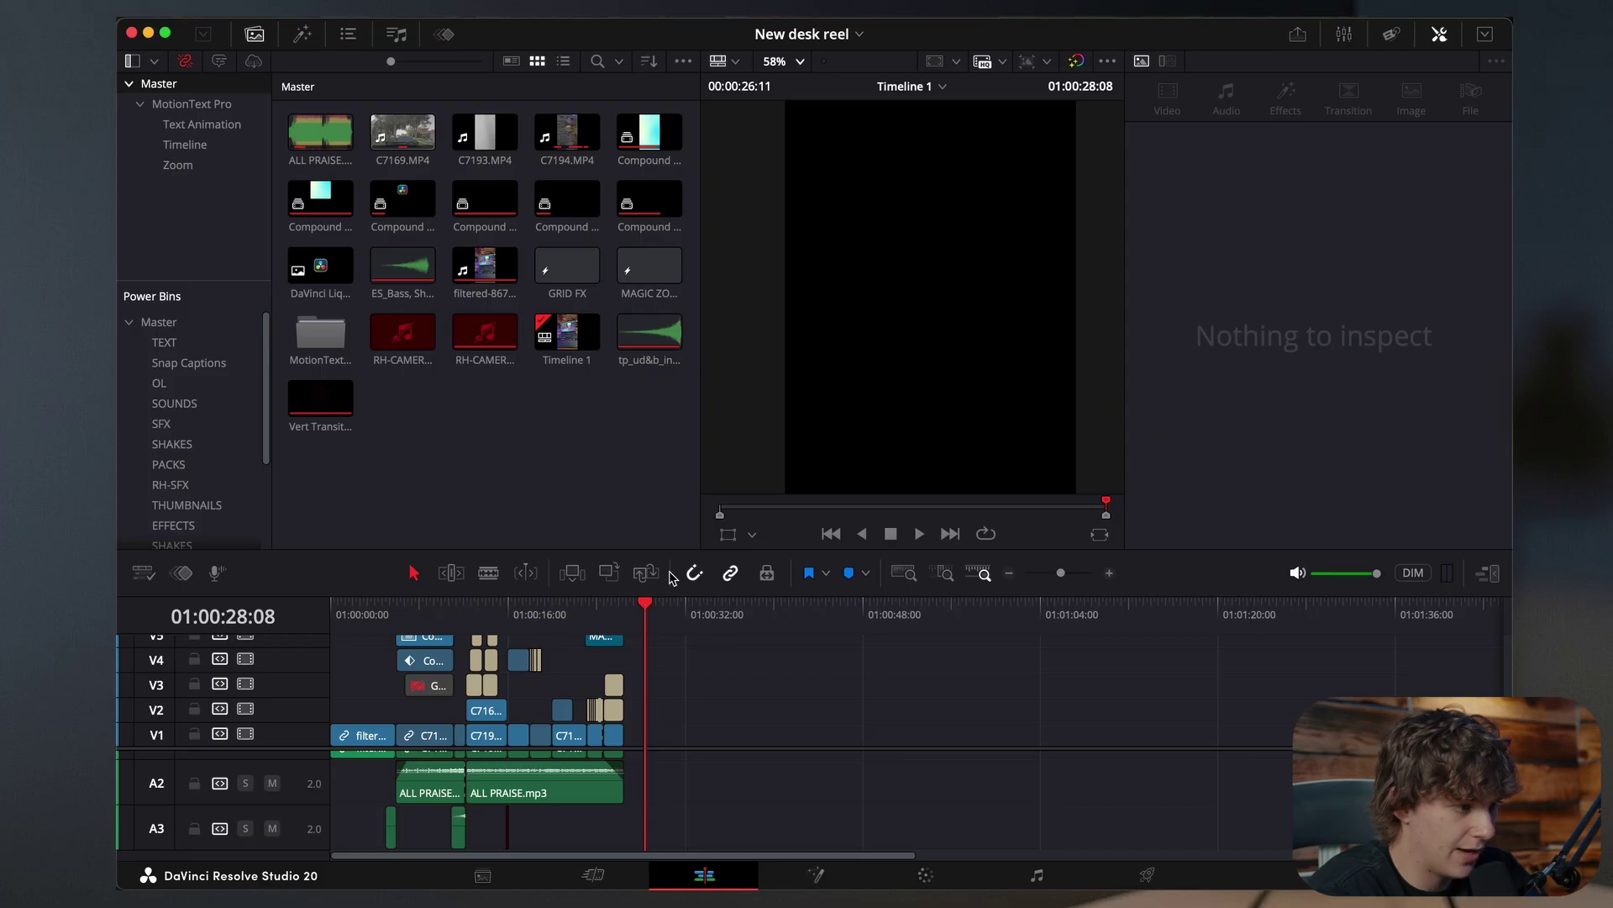
click(860, 37)
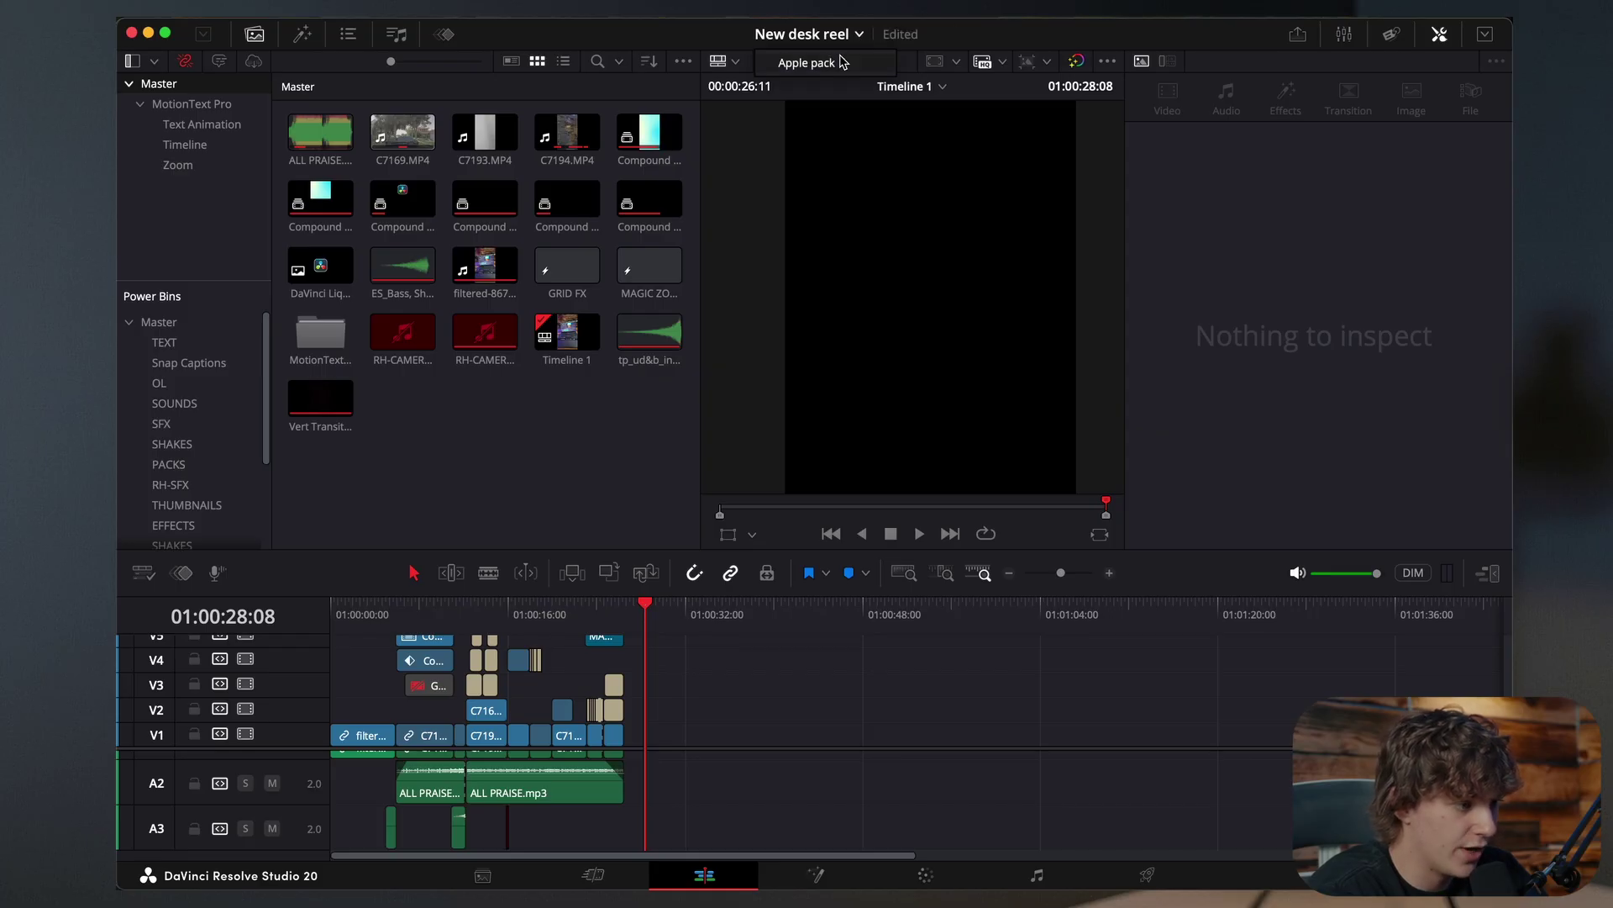
click(804, 63)
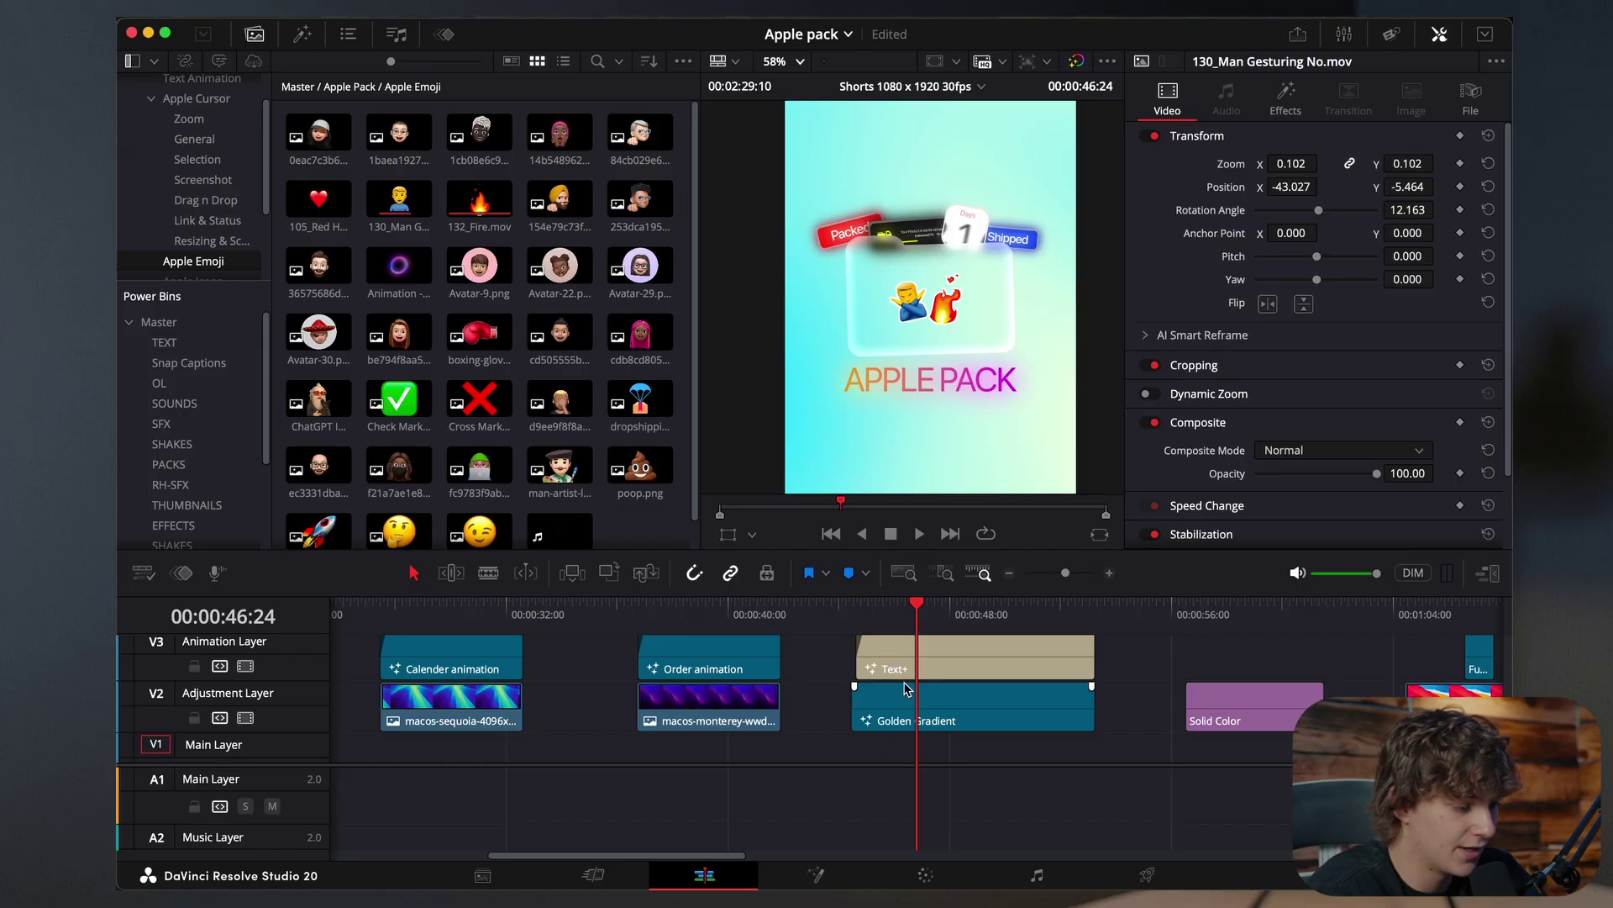
drag(963, 748, 871, 620)
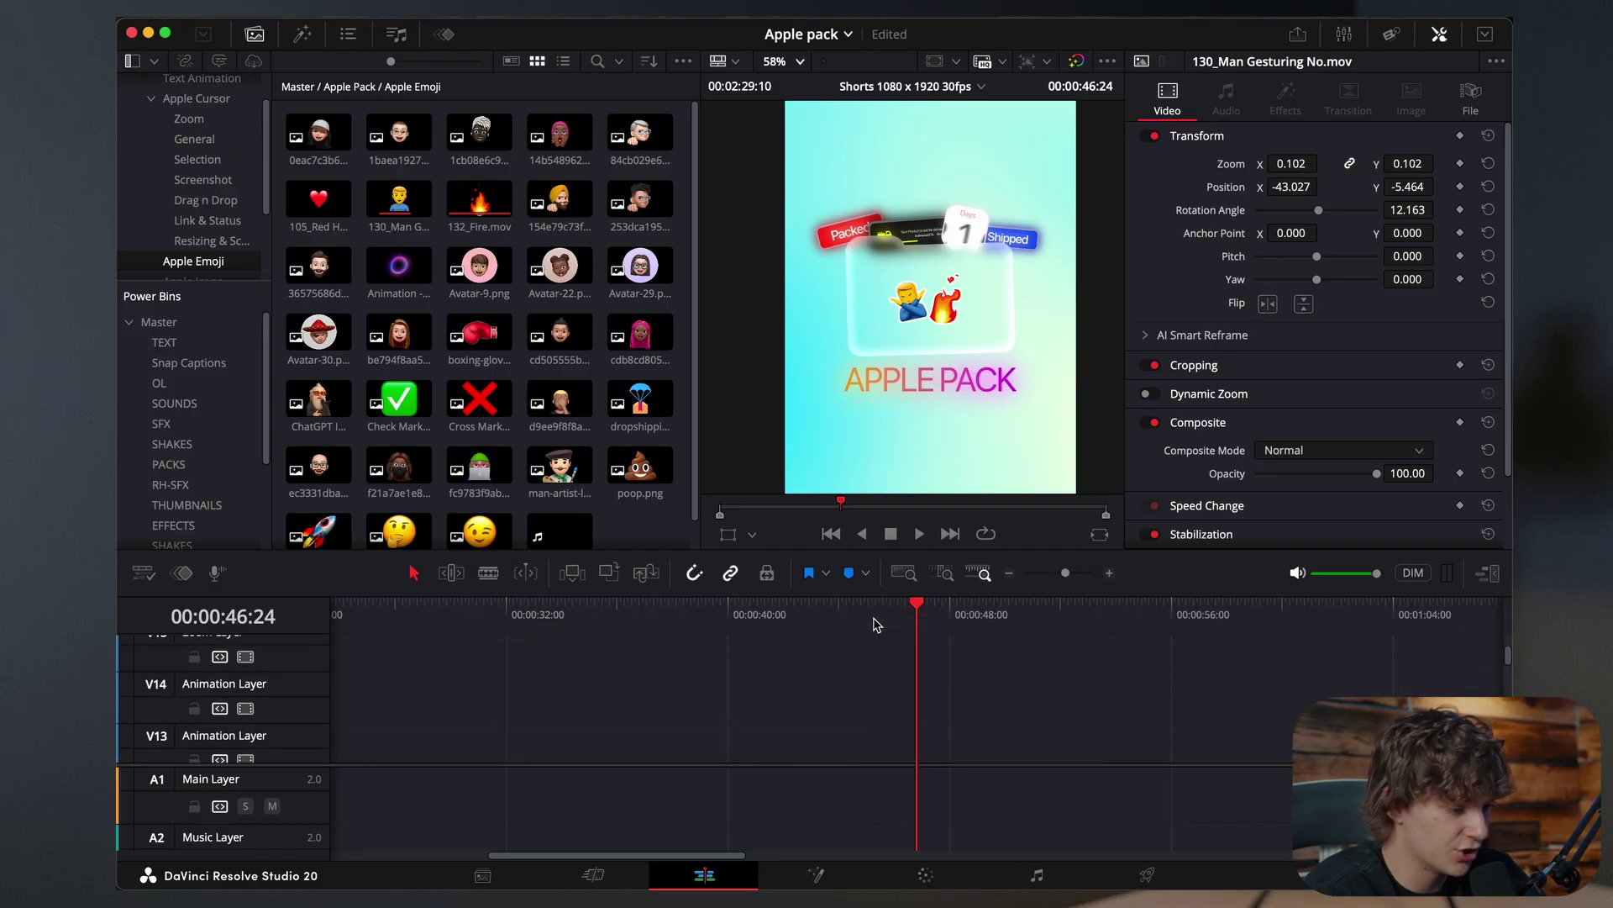
- Switch back to New desk reel, paste the Apple Pack clips after the existing ones, and play
click(844, 30)
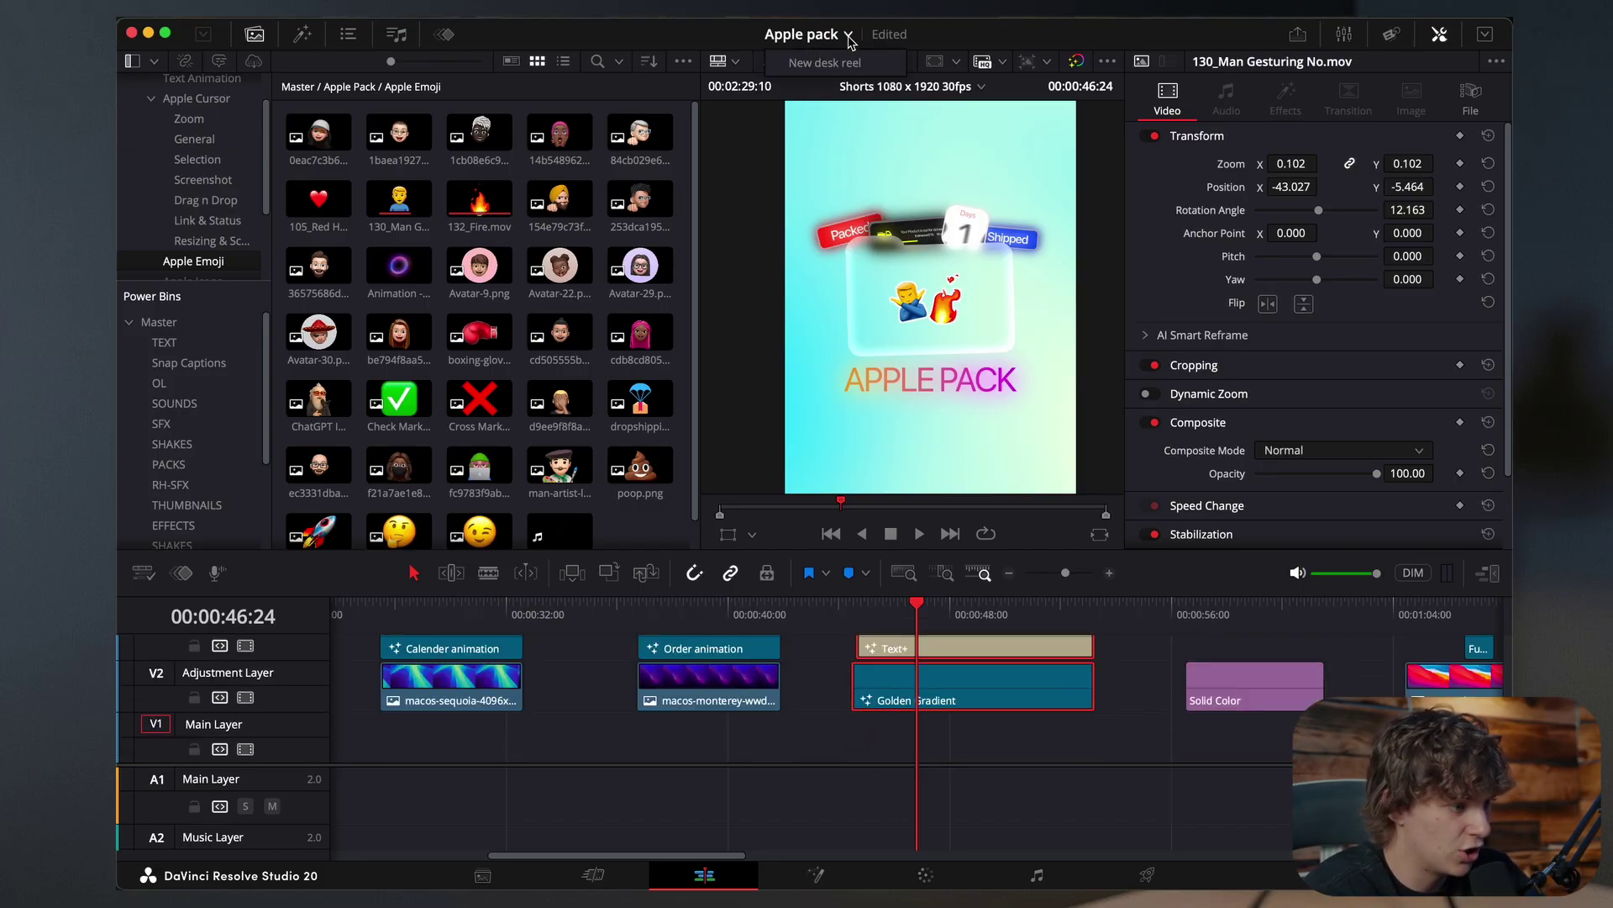
click(811, 65)
click(742, 603)
key(ctrl+v)
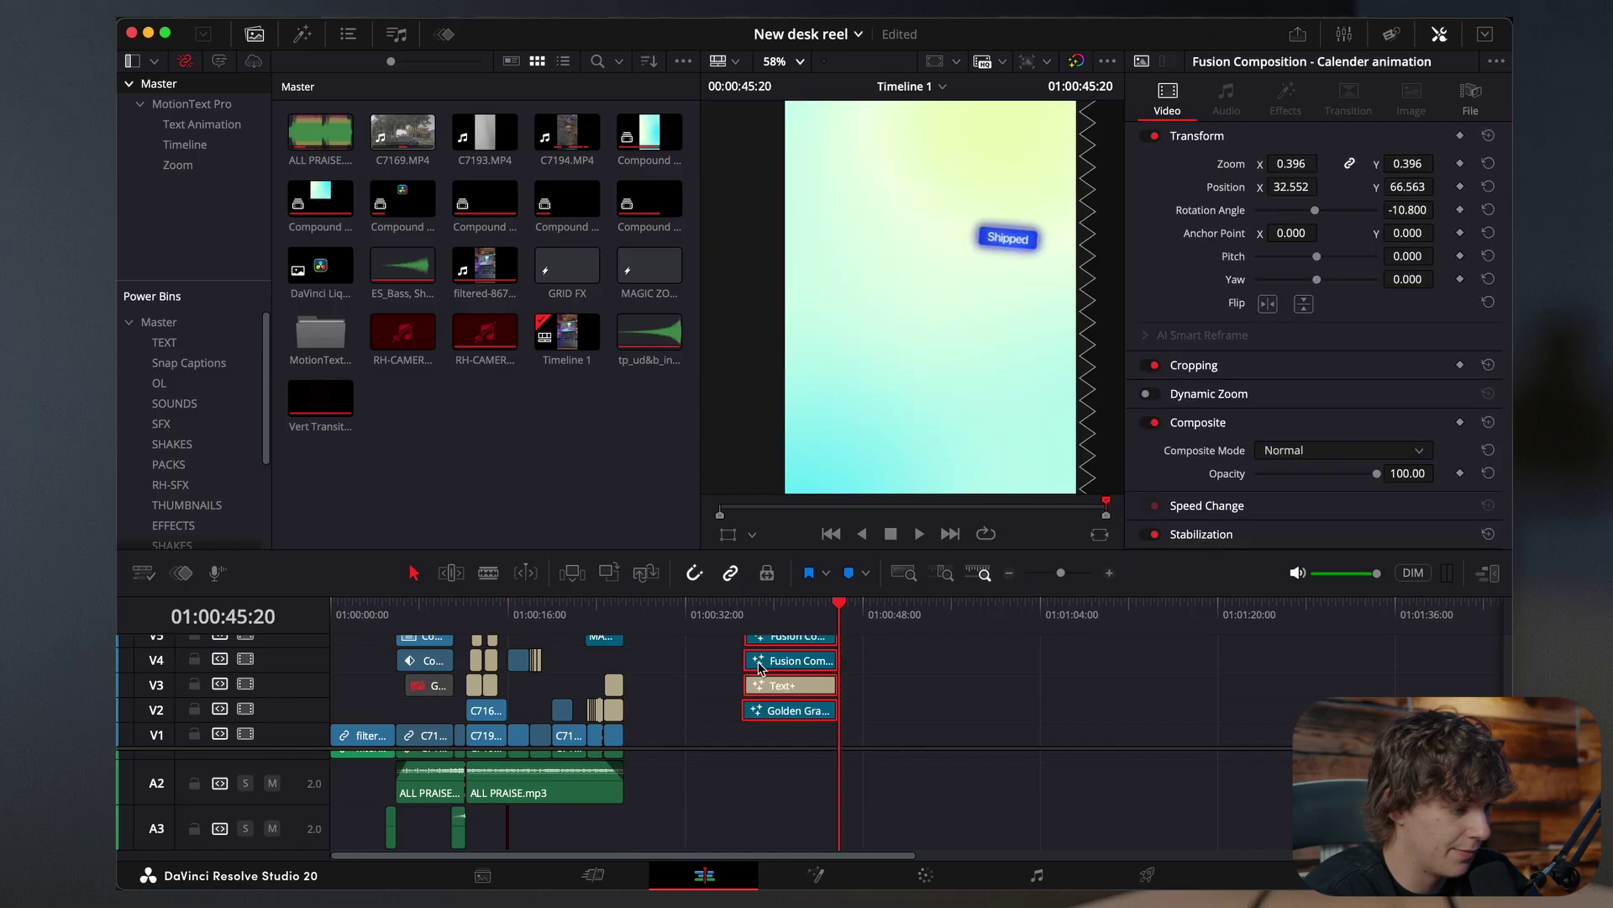
key(space)
key(space)
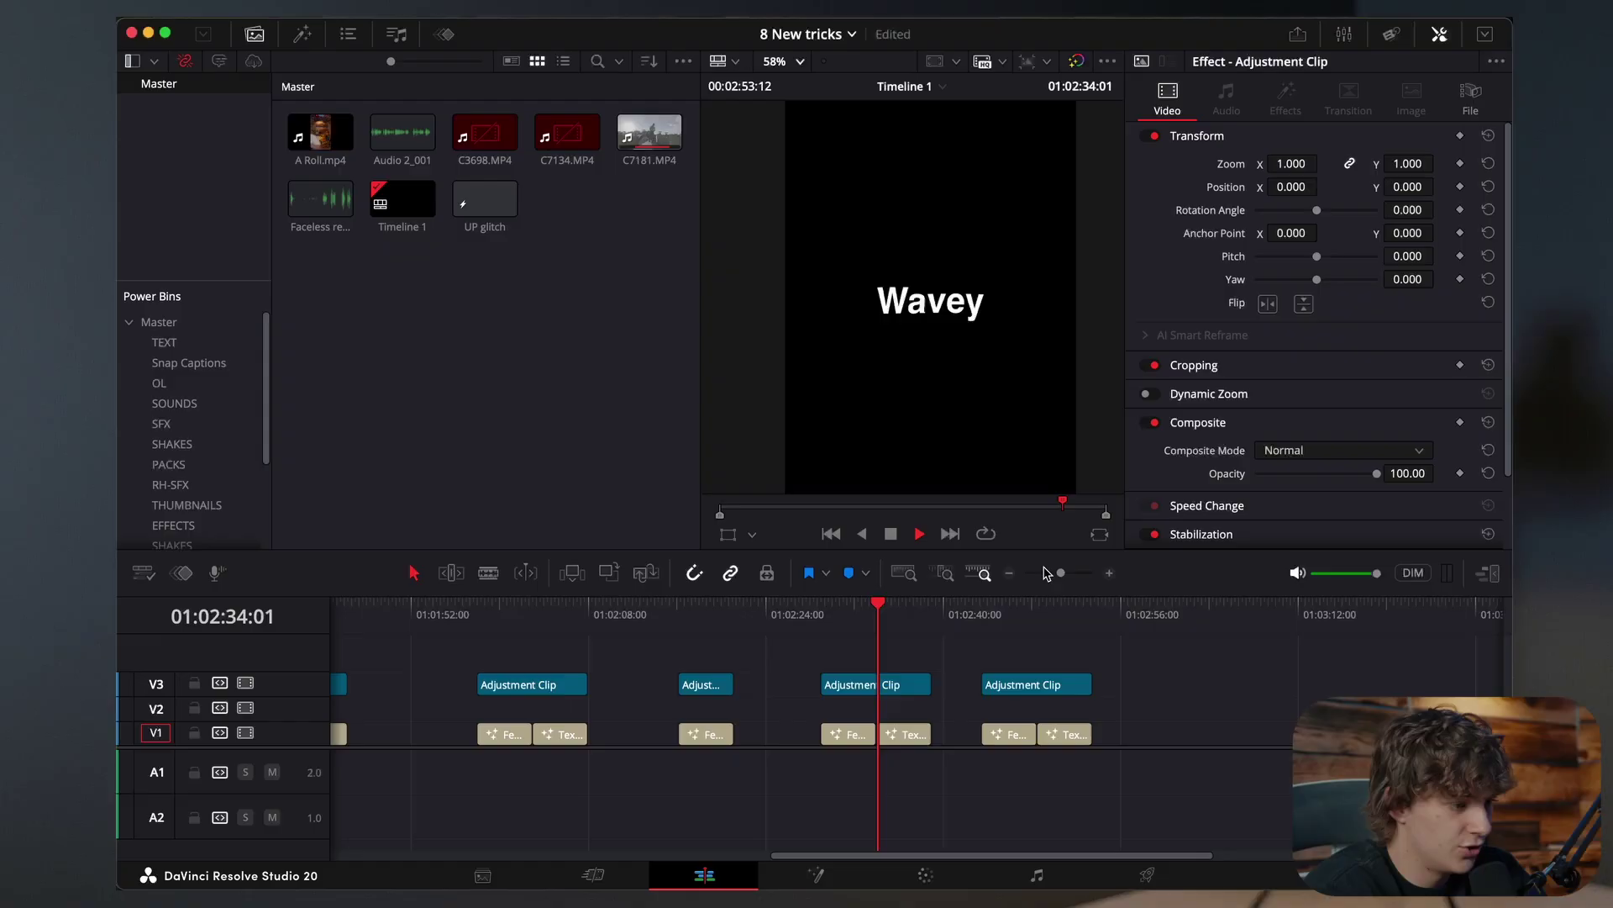
- Play the Wavey title card, then add a Text+ title to V1 at the playhead
key(space)
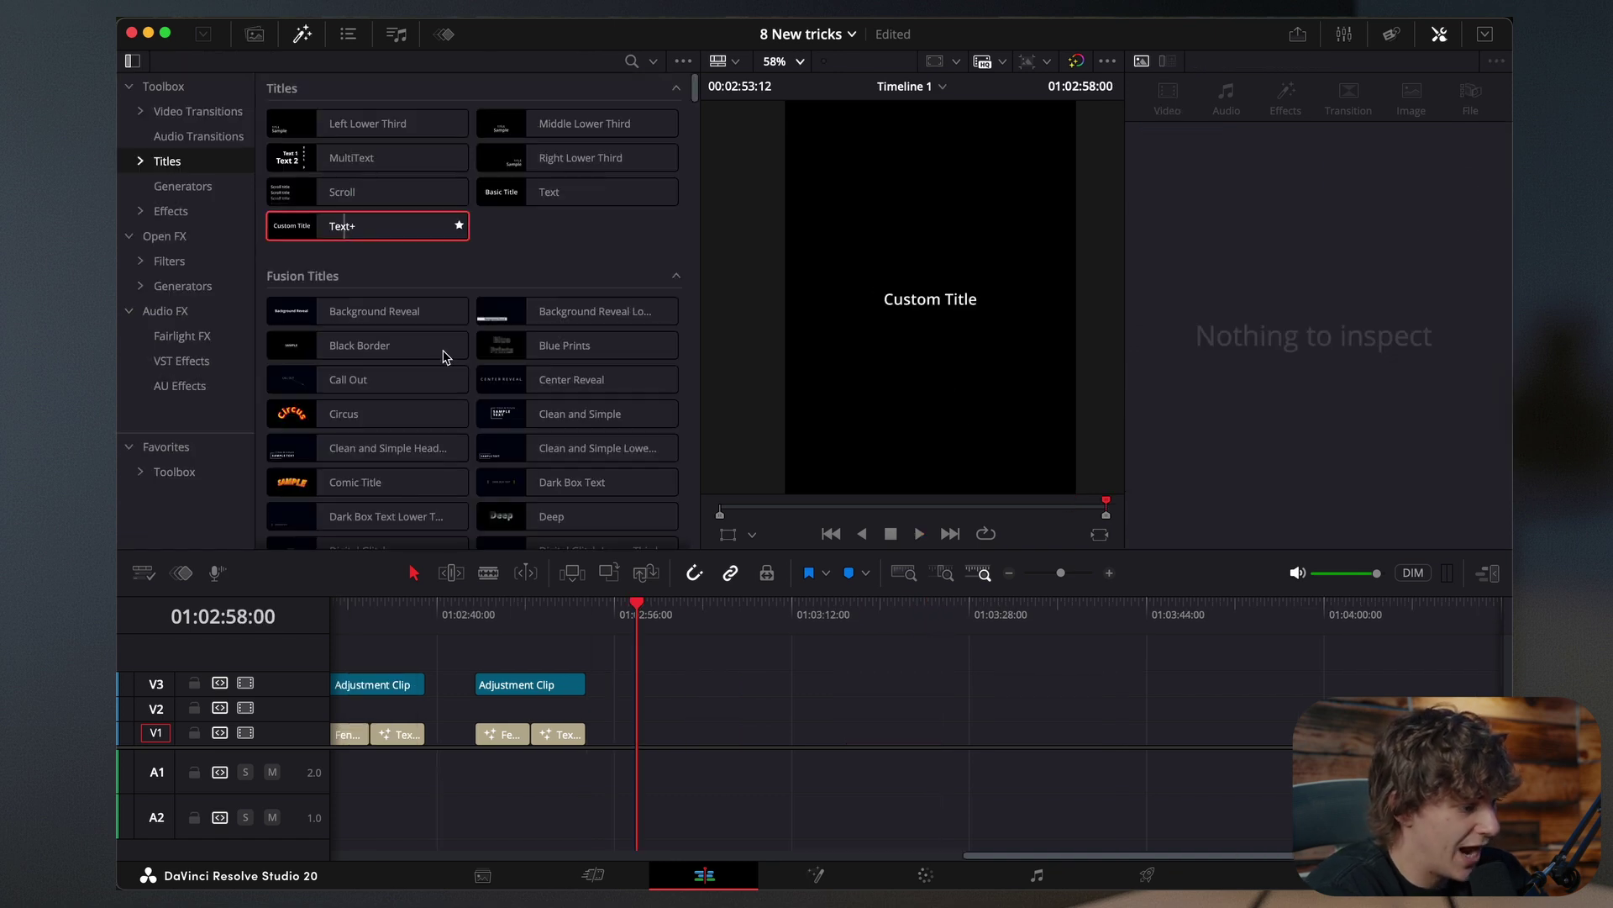
drag(342, 226, 670, 745)
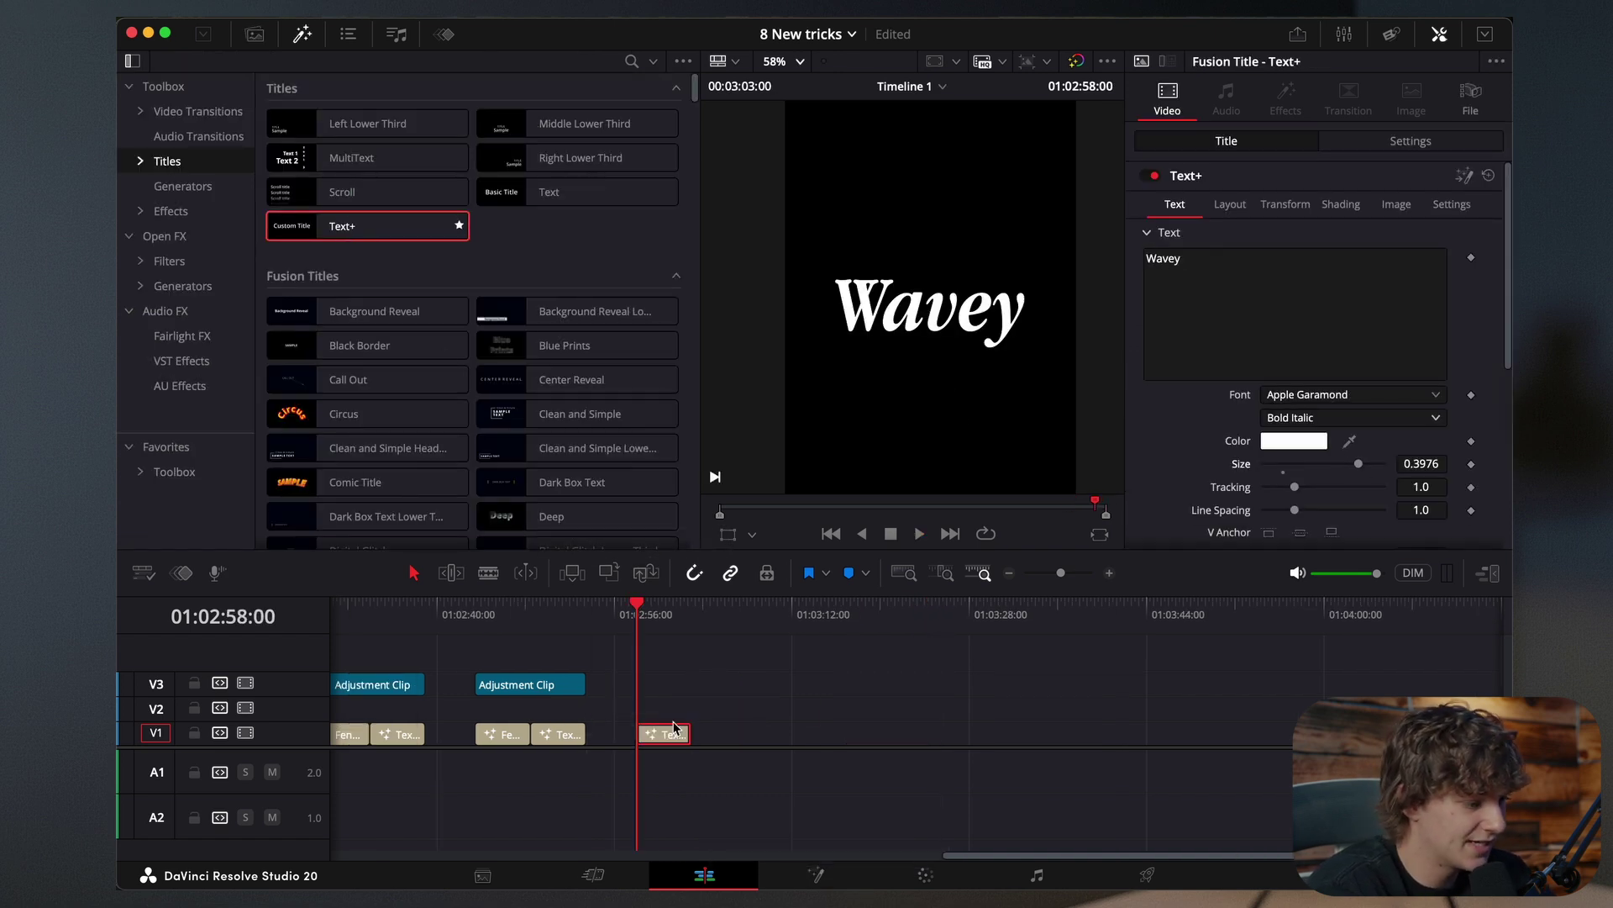
- Apply the Open FX Fast Noise effect, found by searching 'fas', to the Wavey text clip
click(179, 237)
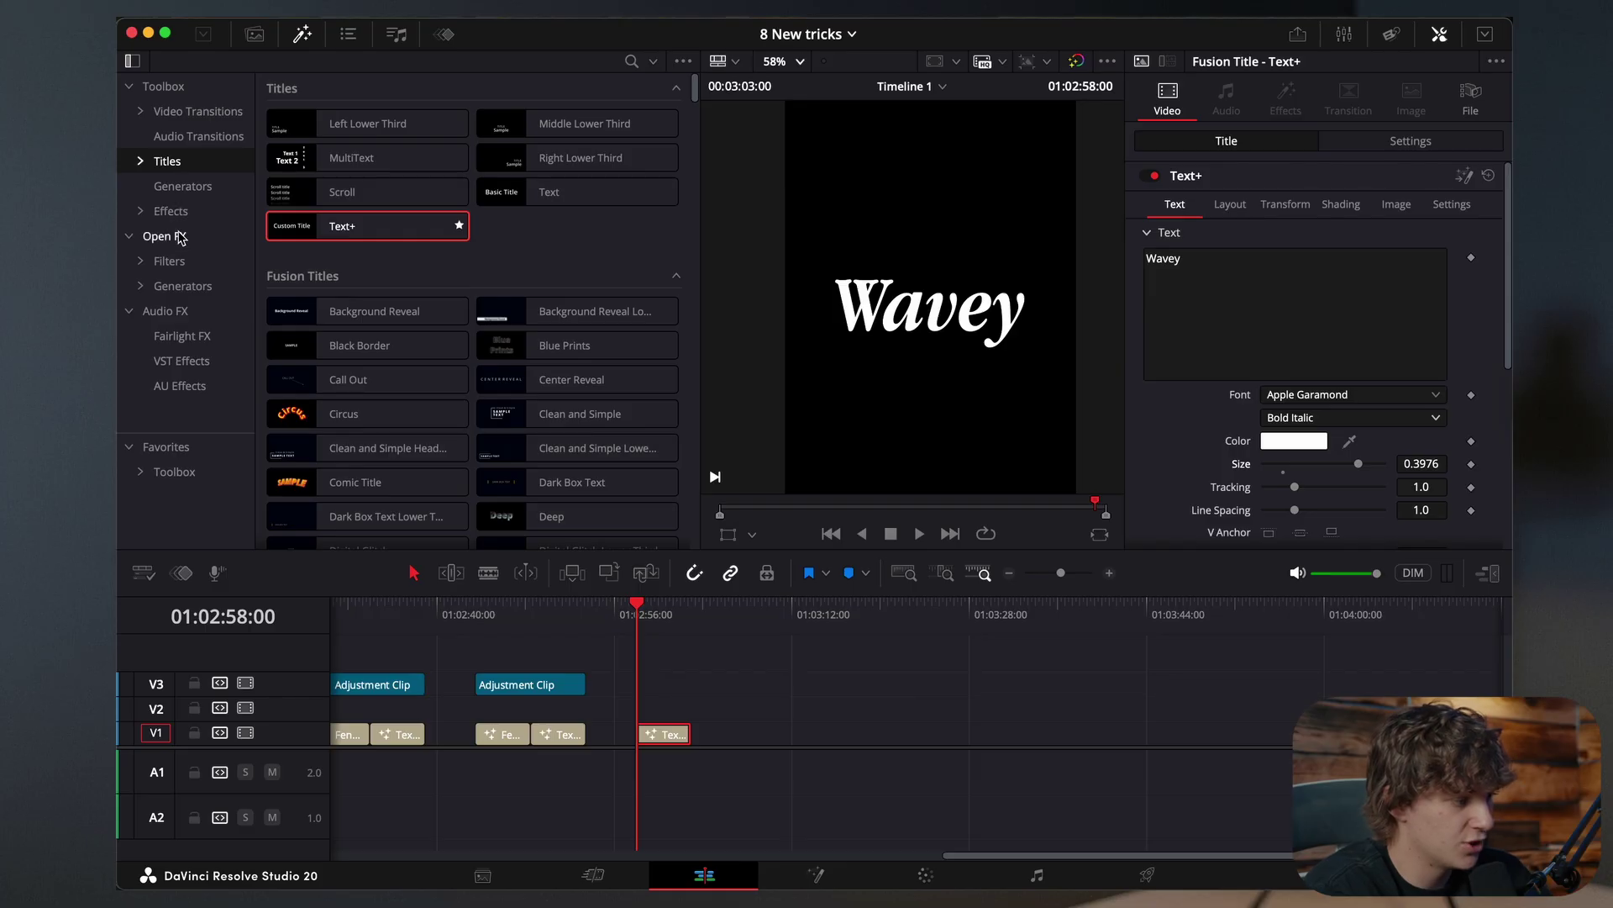
click(631, 61)
text(fas)
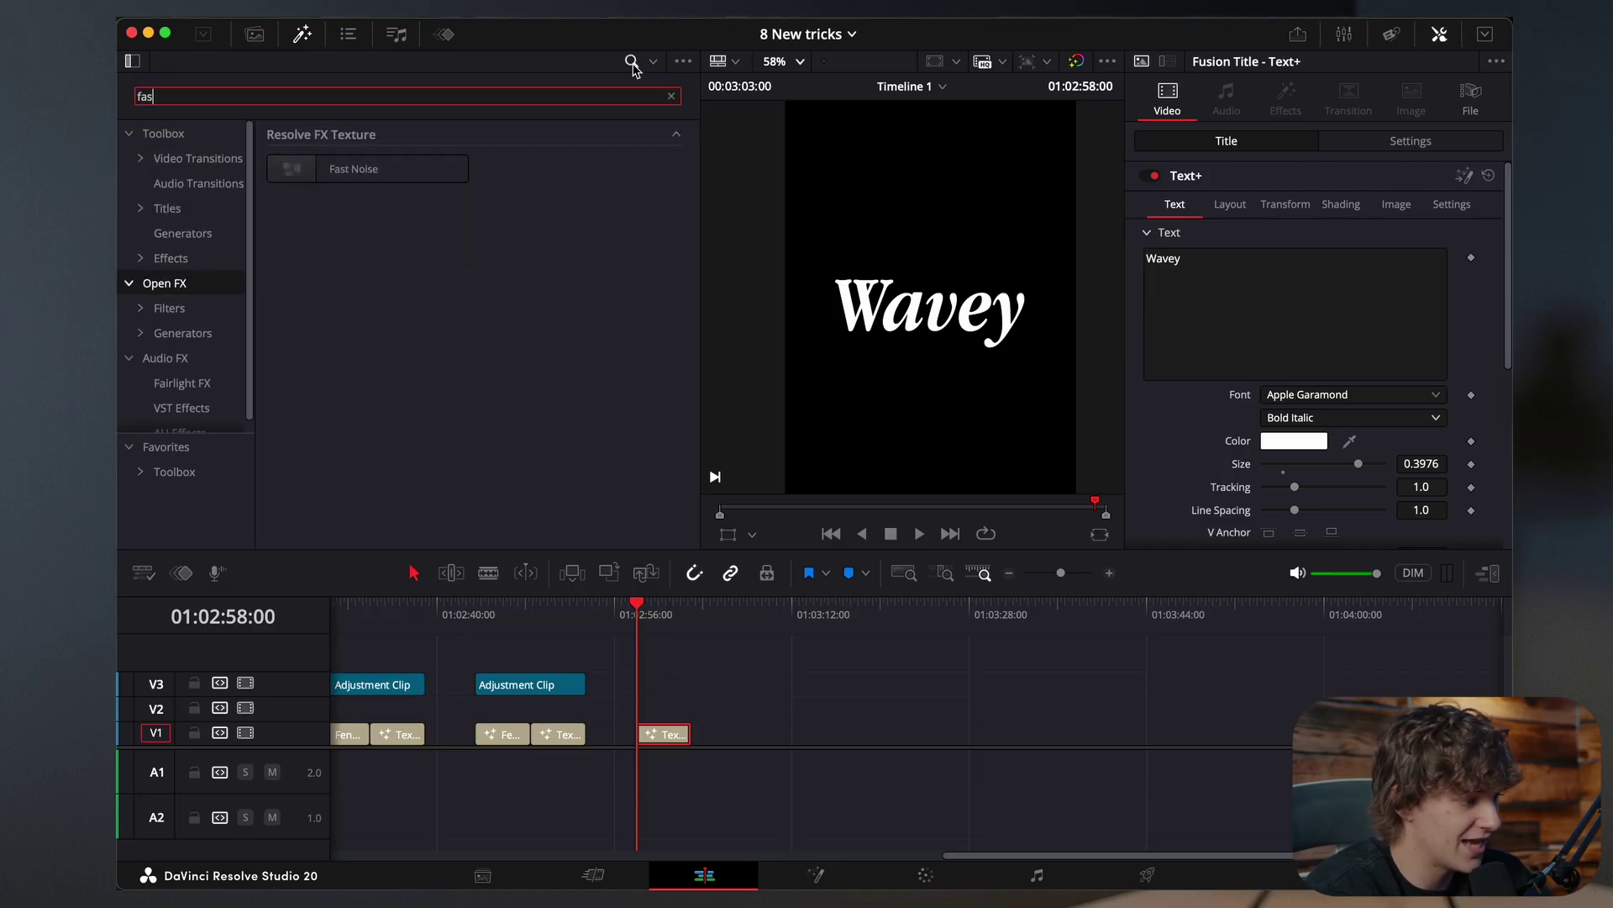
drag(407, 162, 670, 738)
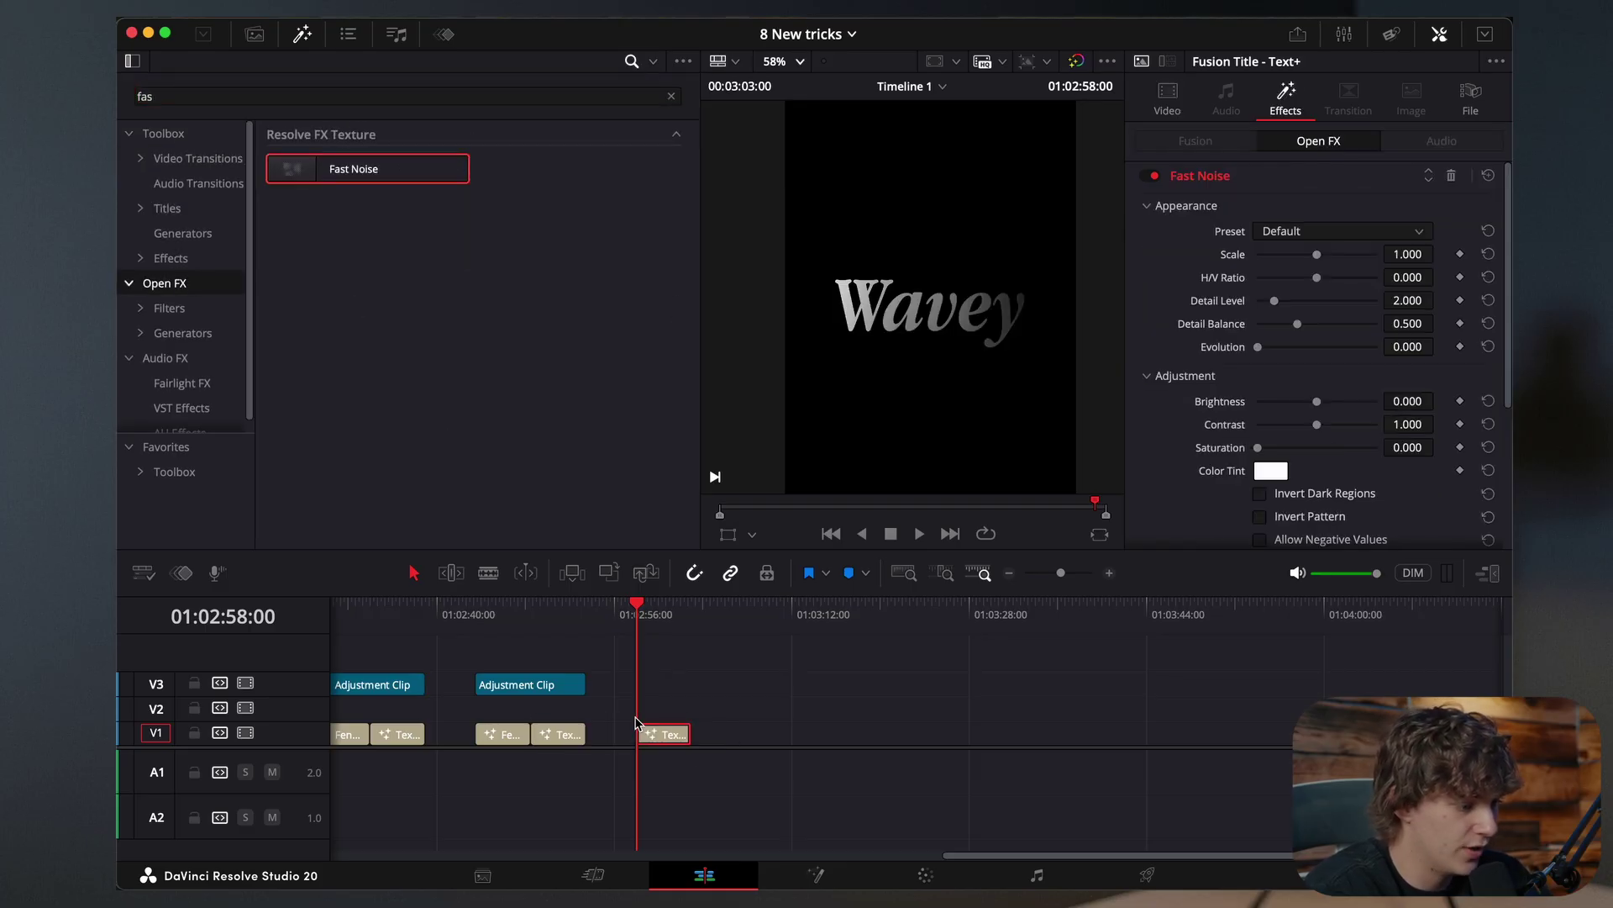
key(space)
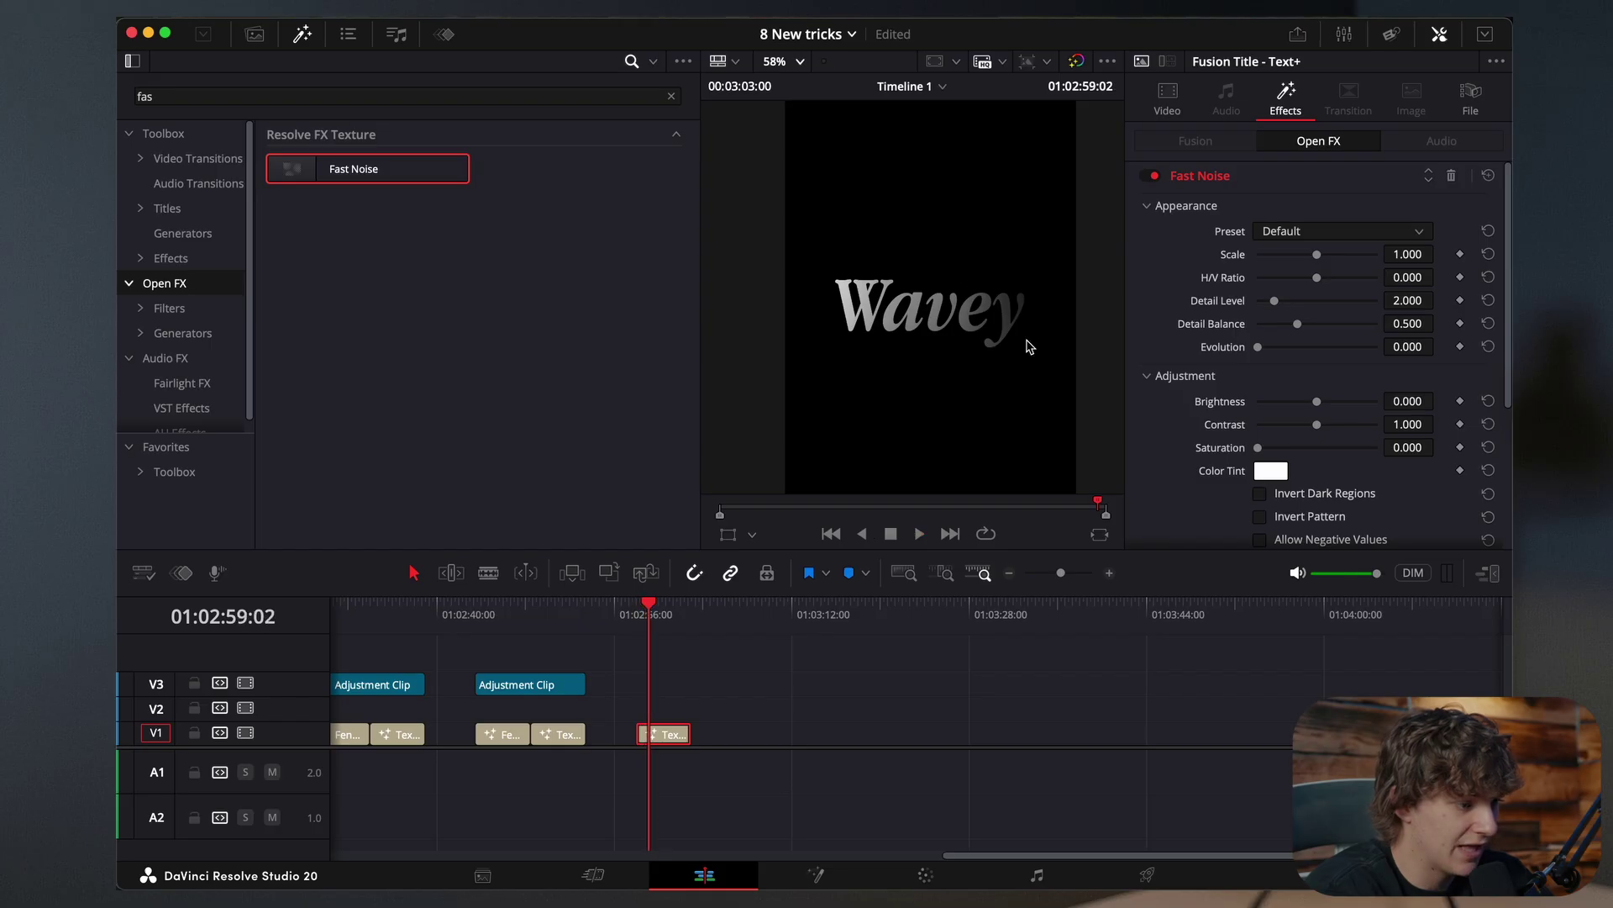
key(space)
- Set Fast Noise to the Water Surface preset with Scale 1.891 and Contrast 0.186, then preview
click(1286, 232)
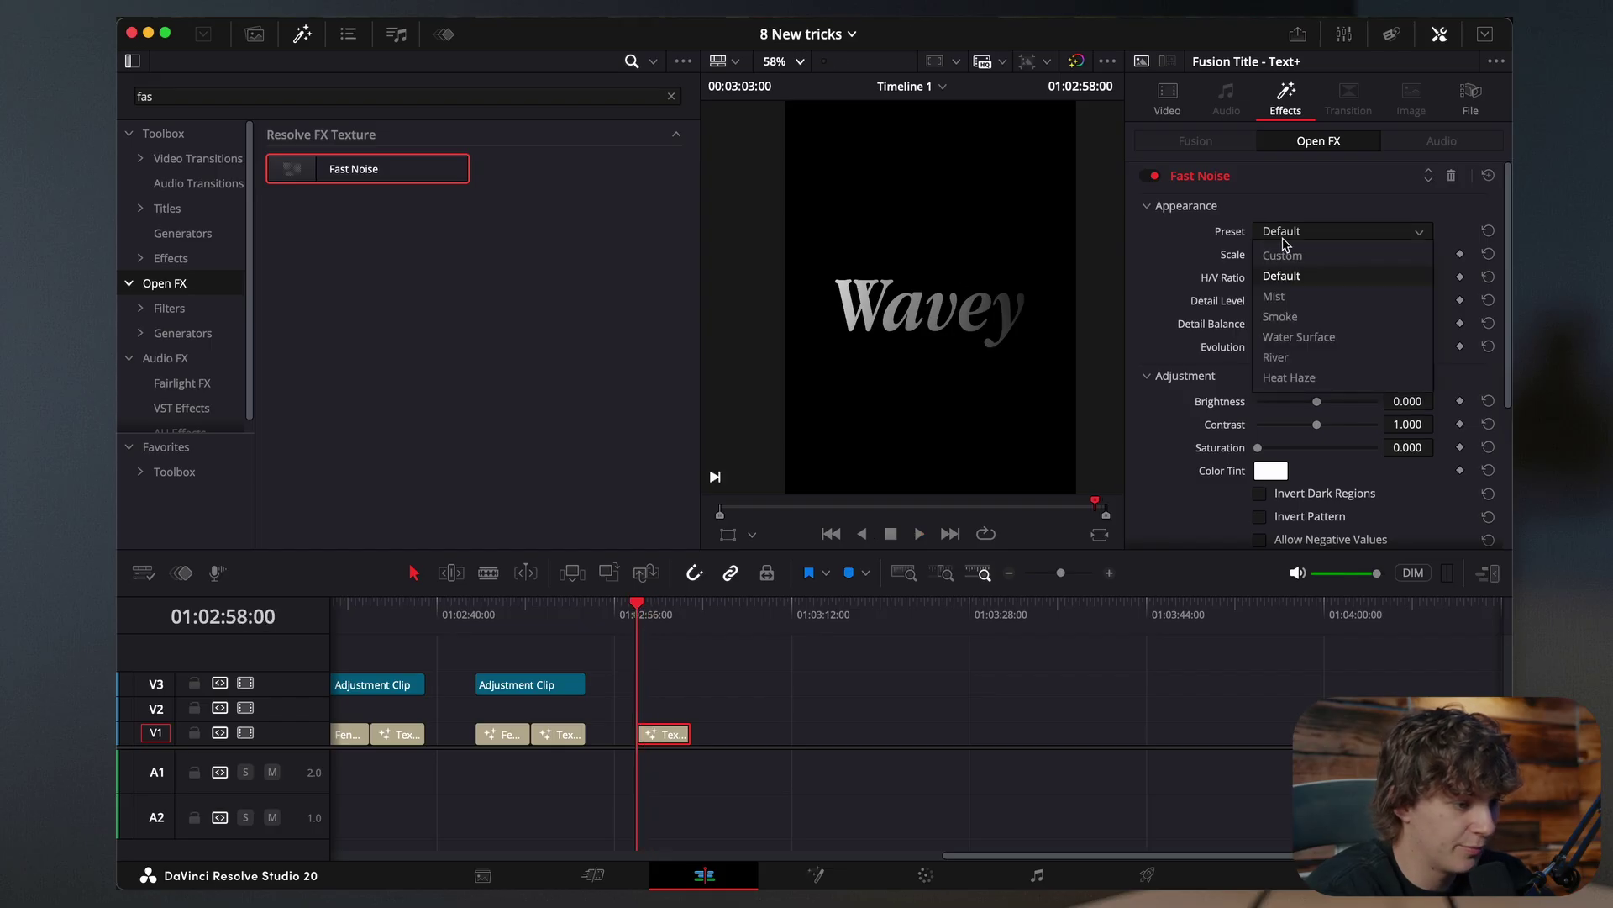
click(1326, 339)
click(1325, 340)
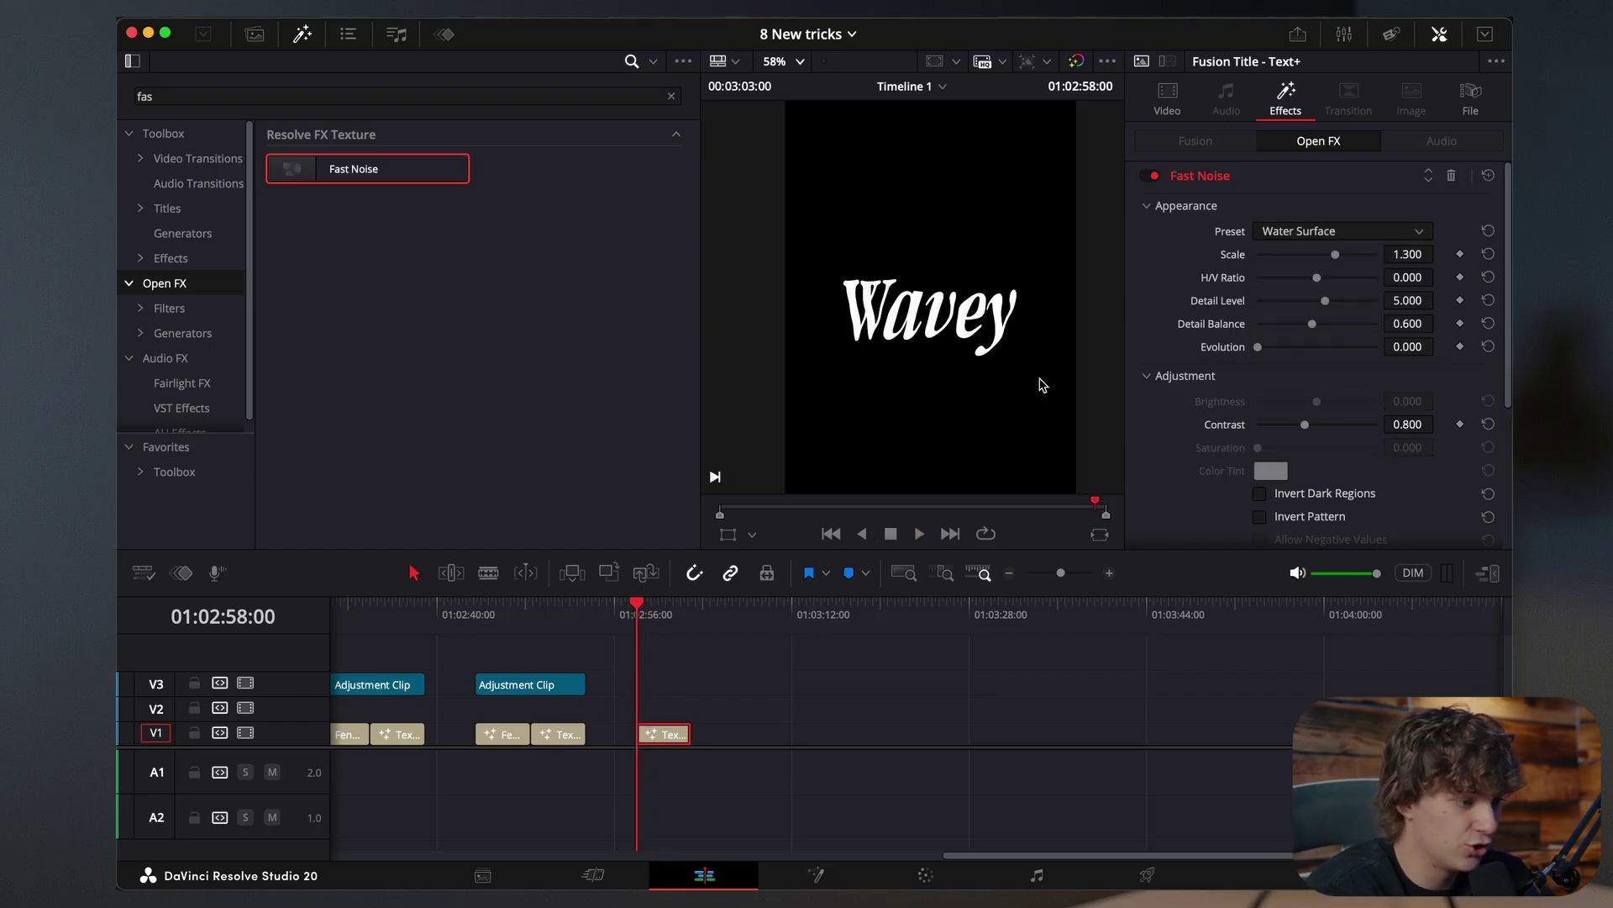
drag(1335, 253, 1370, 260)
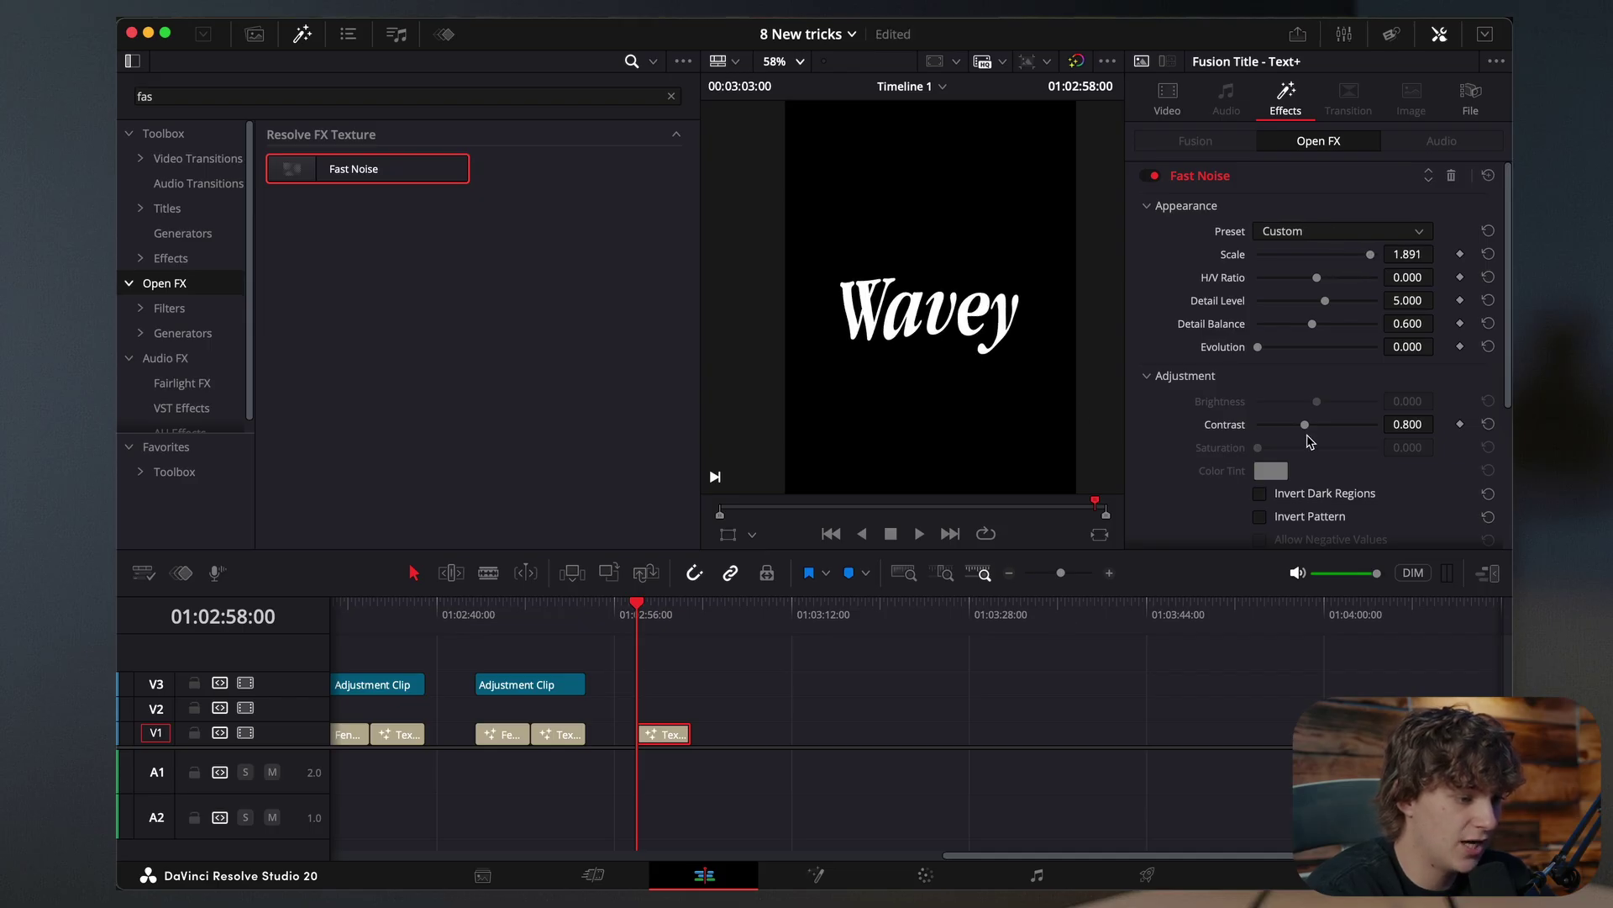
drag(1260, 430, 1271, 433)
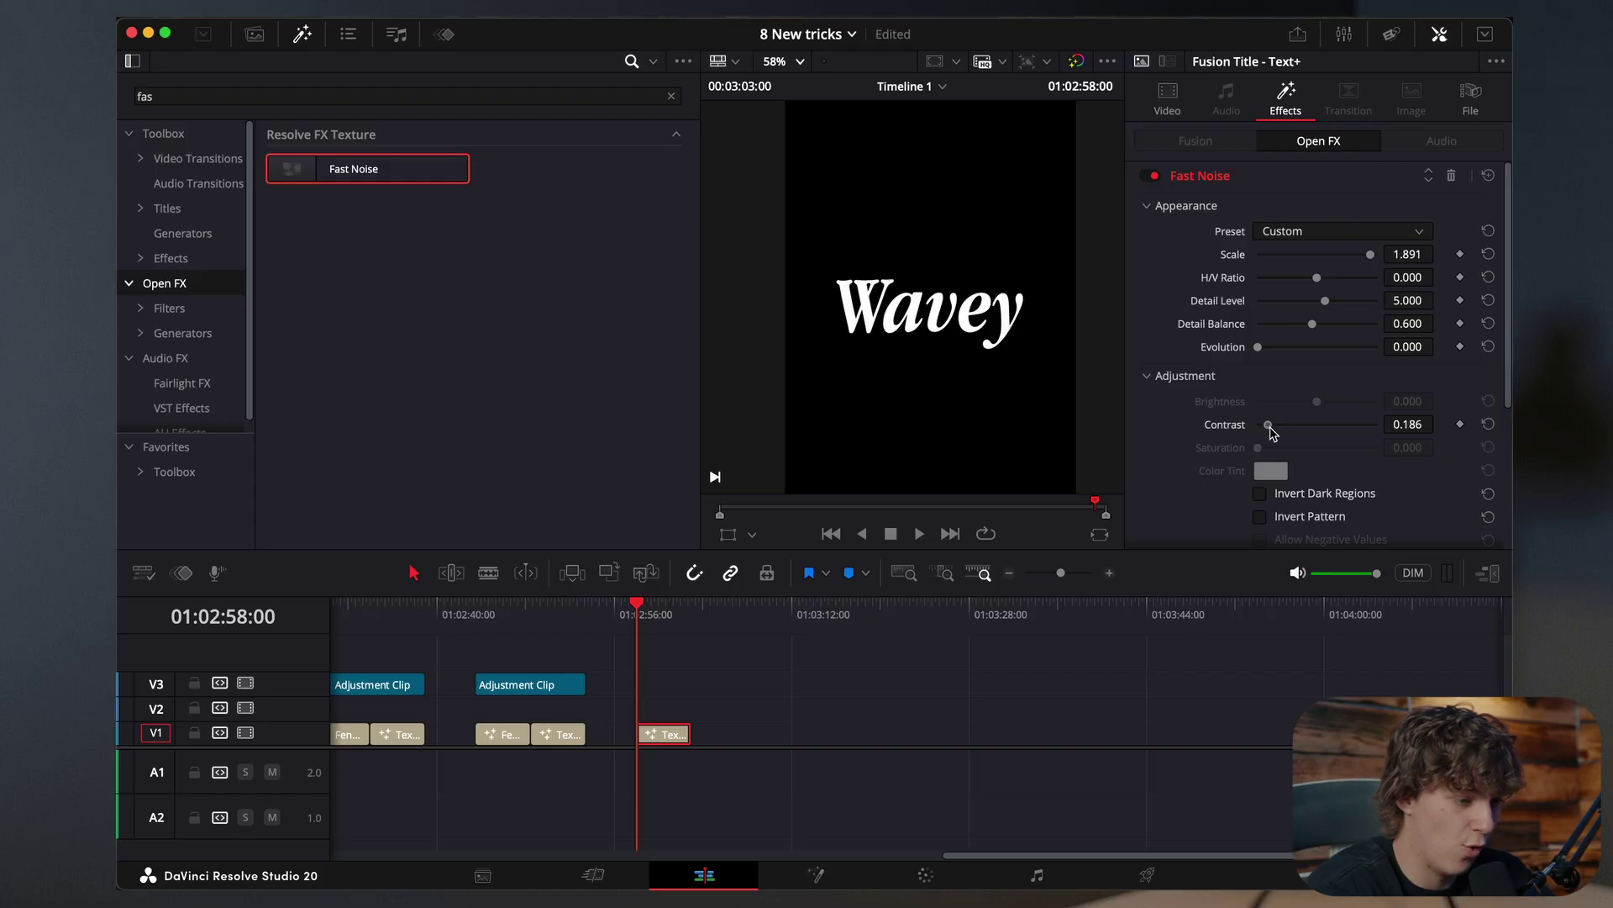
key(space)
scroll(916, 315, up, 3)
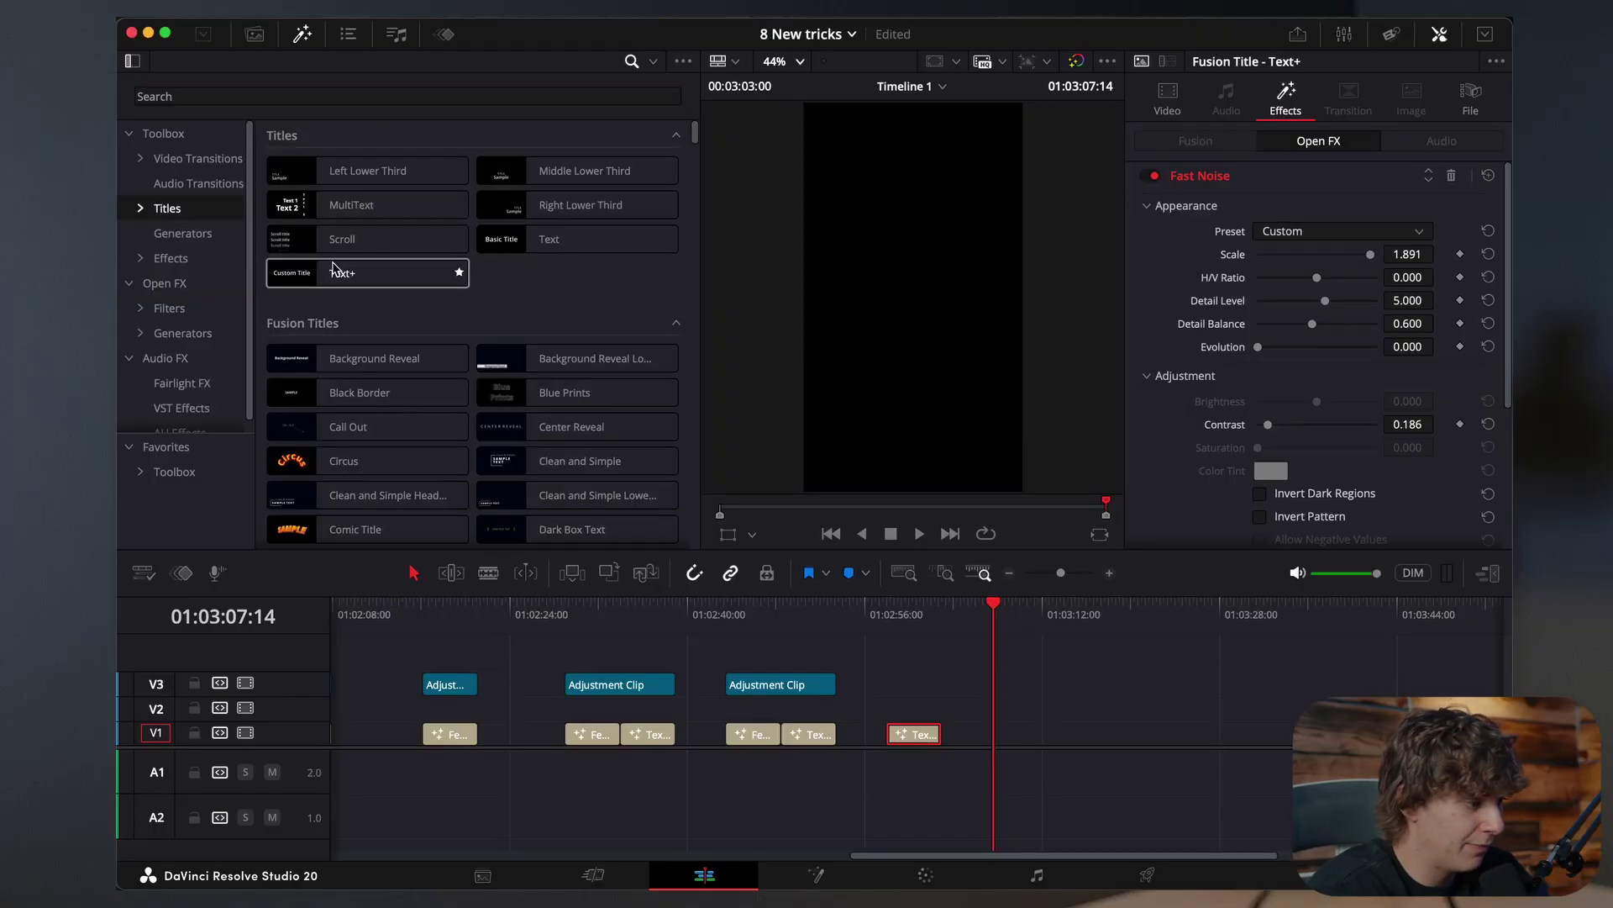
- Add a new Text+ title at the playhead in the Gotham Ultra Italic font
drag(333, 269, 1020, 734)
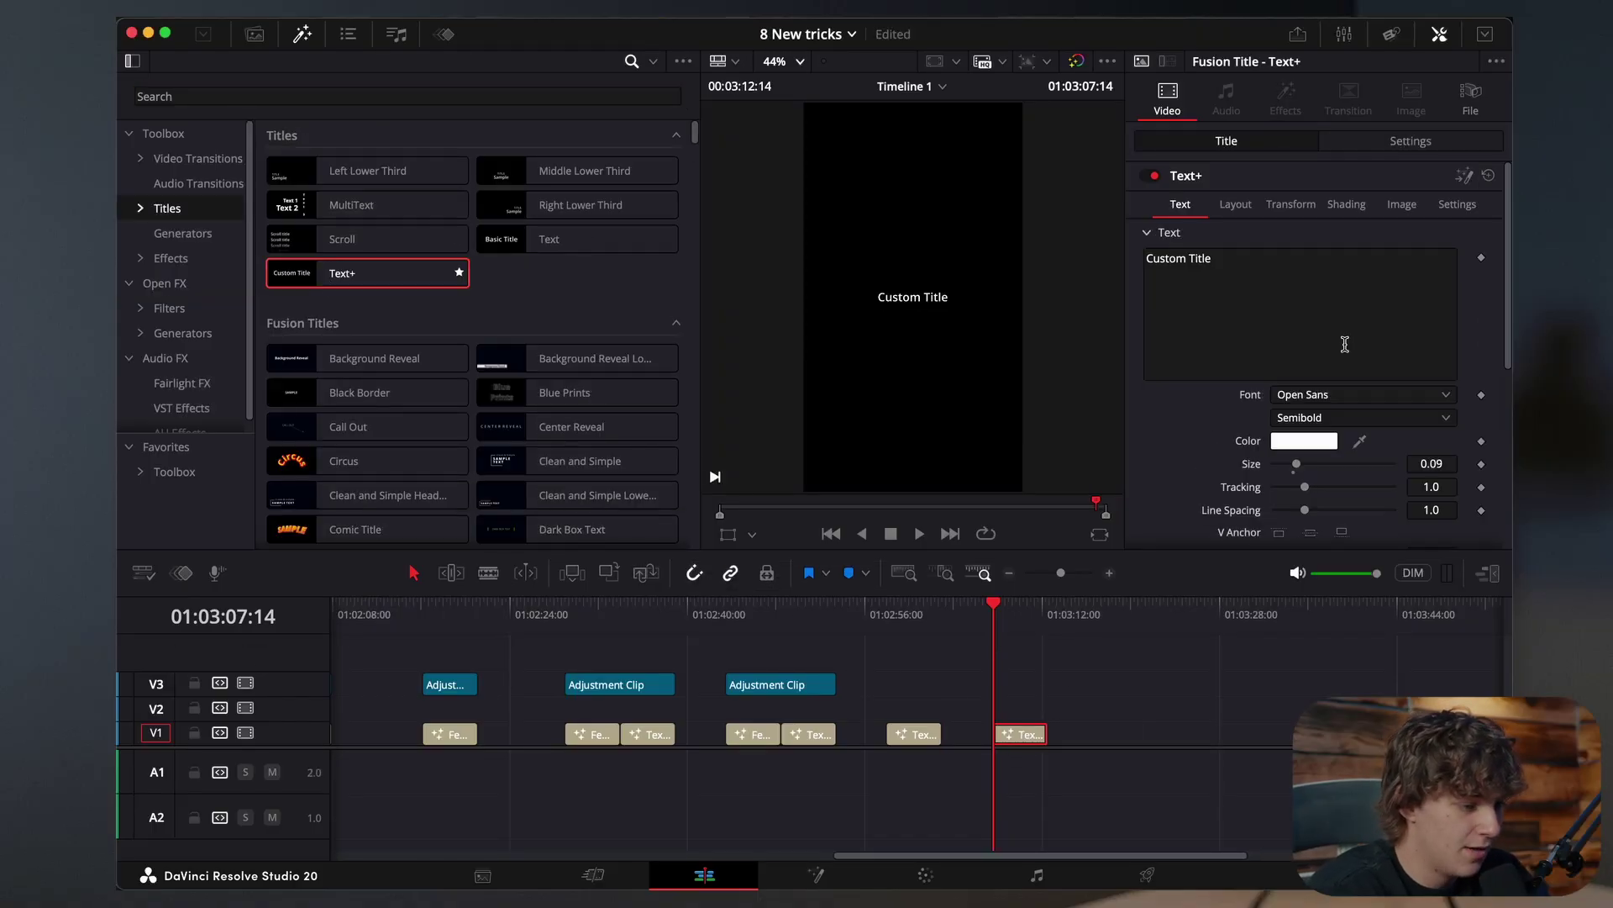
click(1314, 388)
text(gotham)
key(Return)
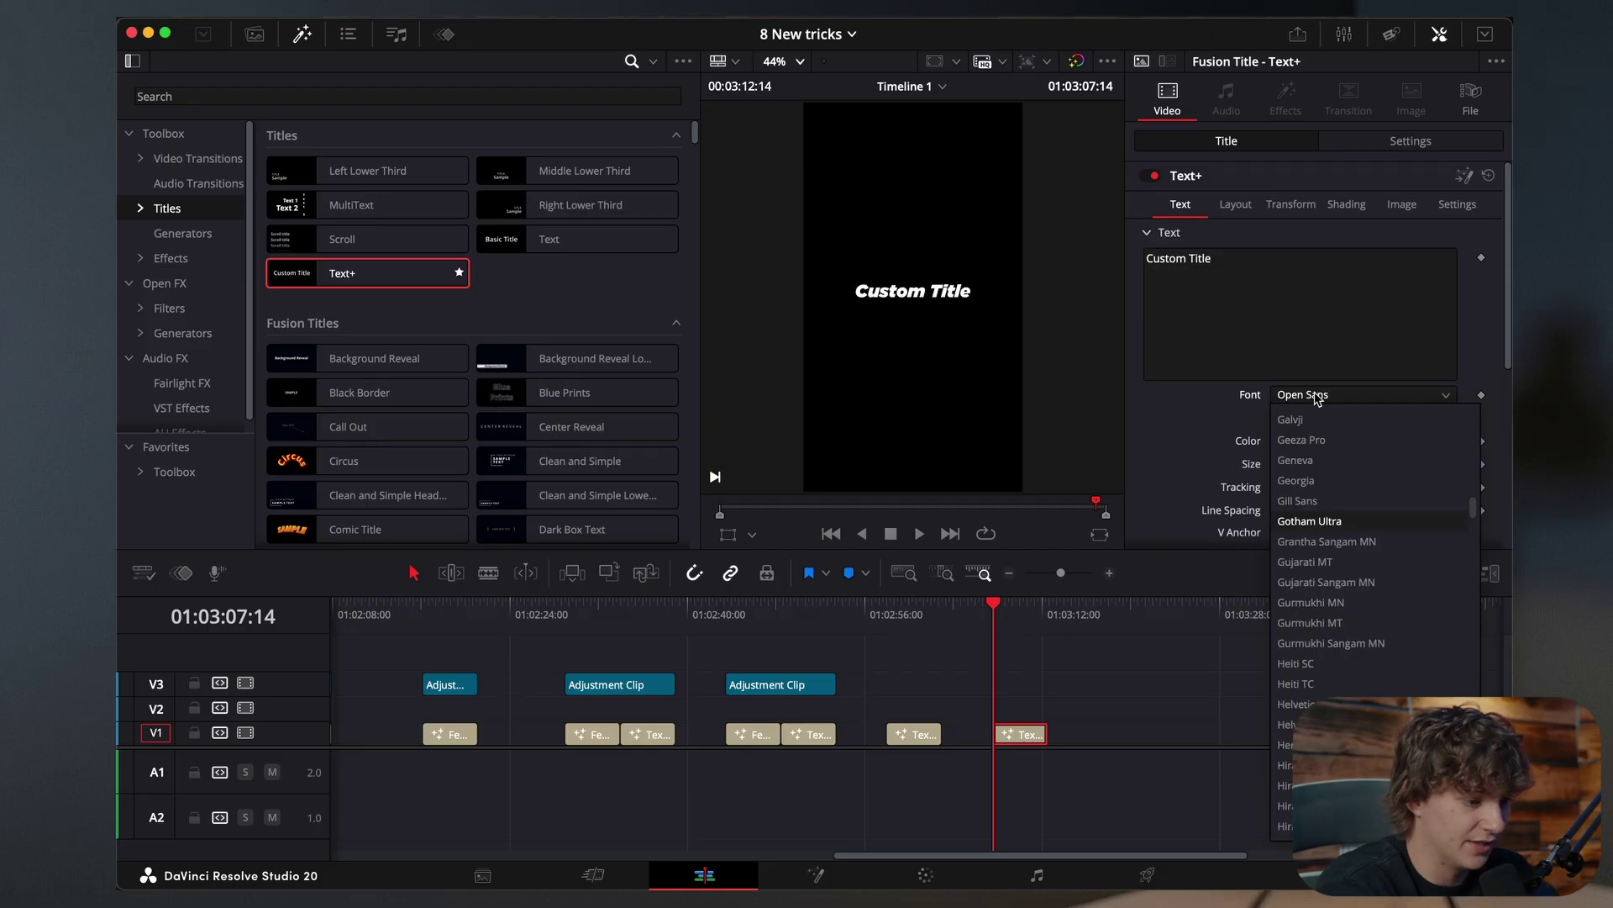
drag(1300, 464, 1306, 468)
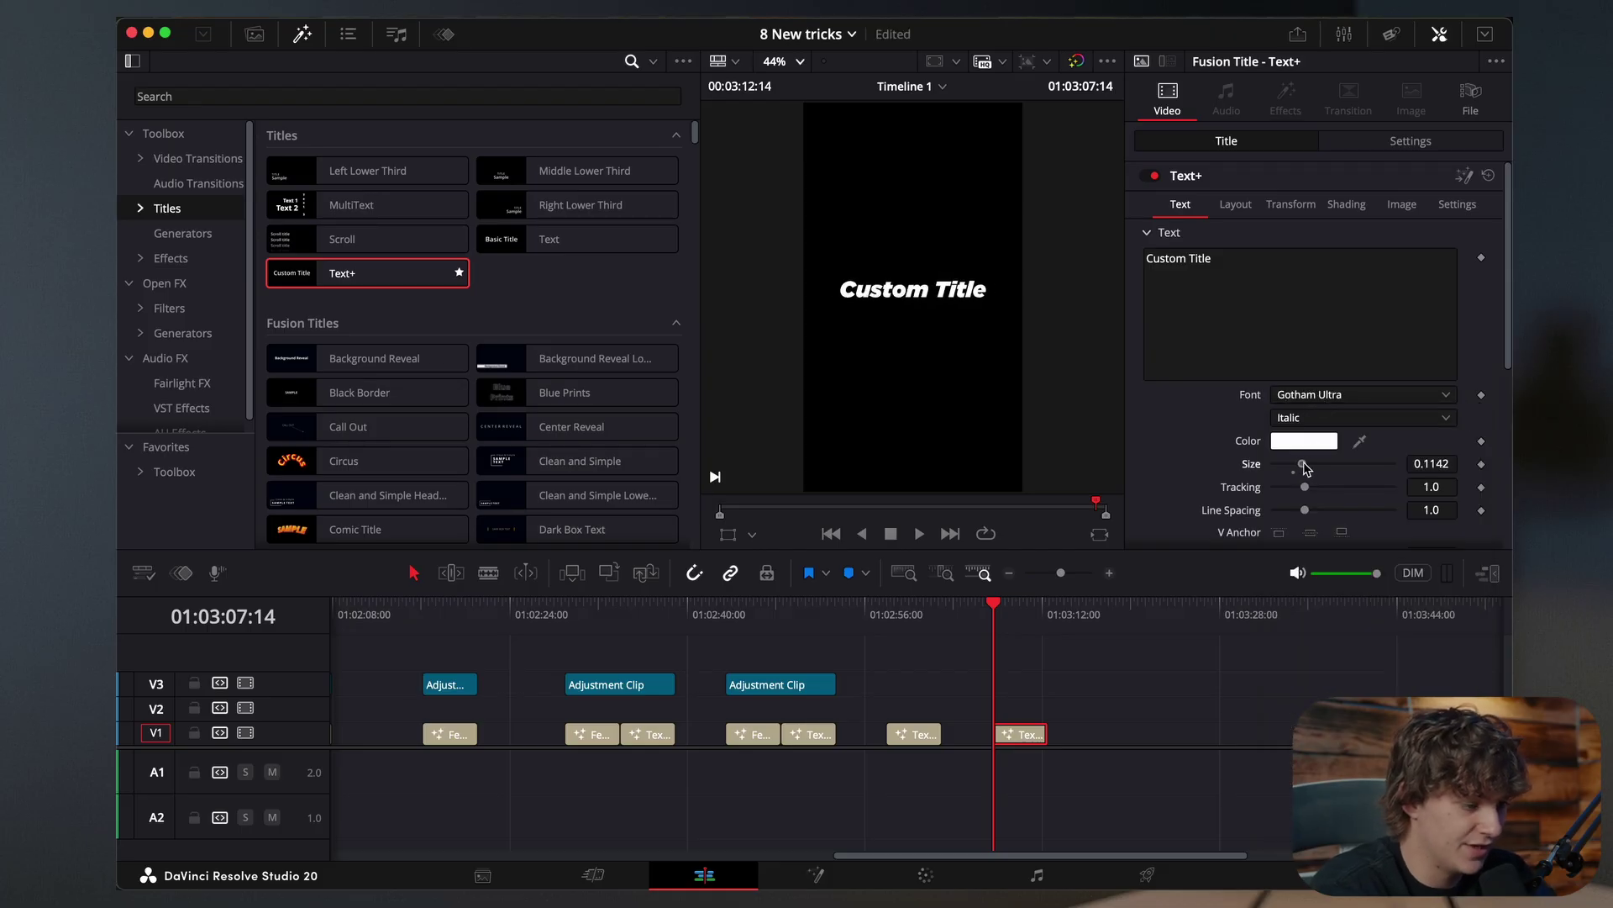
- Change the title text to 'Elastic' and set its size to 0.1339
triple_click(1295, 277)
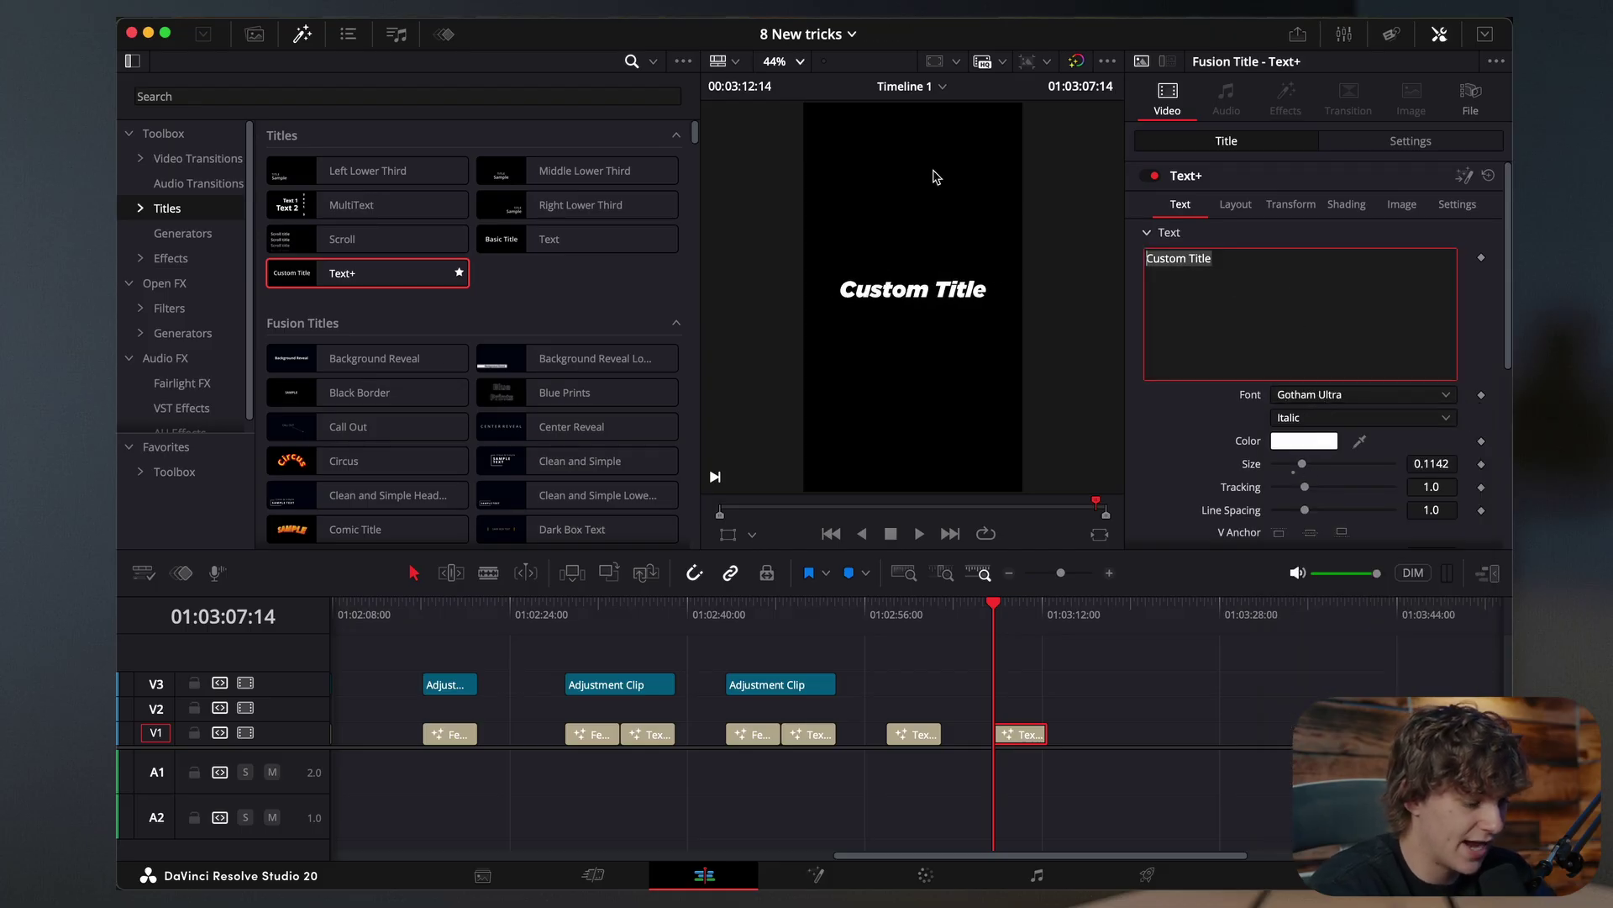
text(Elastic)
drag(1303, 464, 1309, 463)
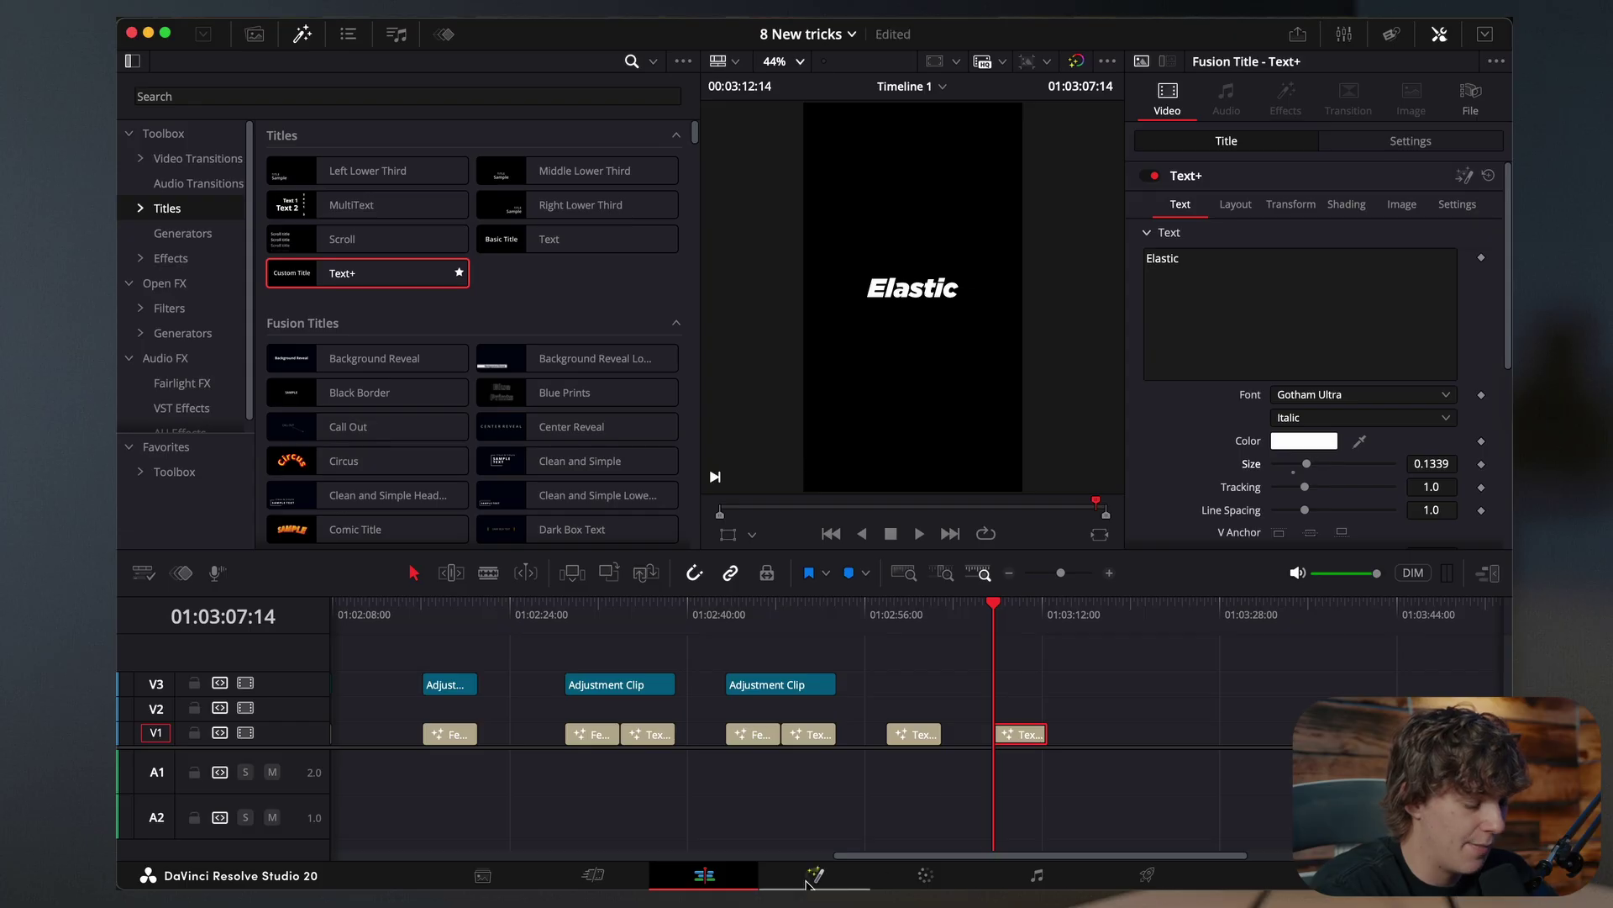
key(shift+5)
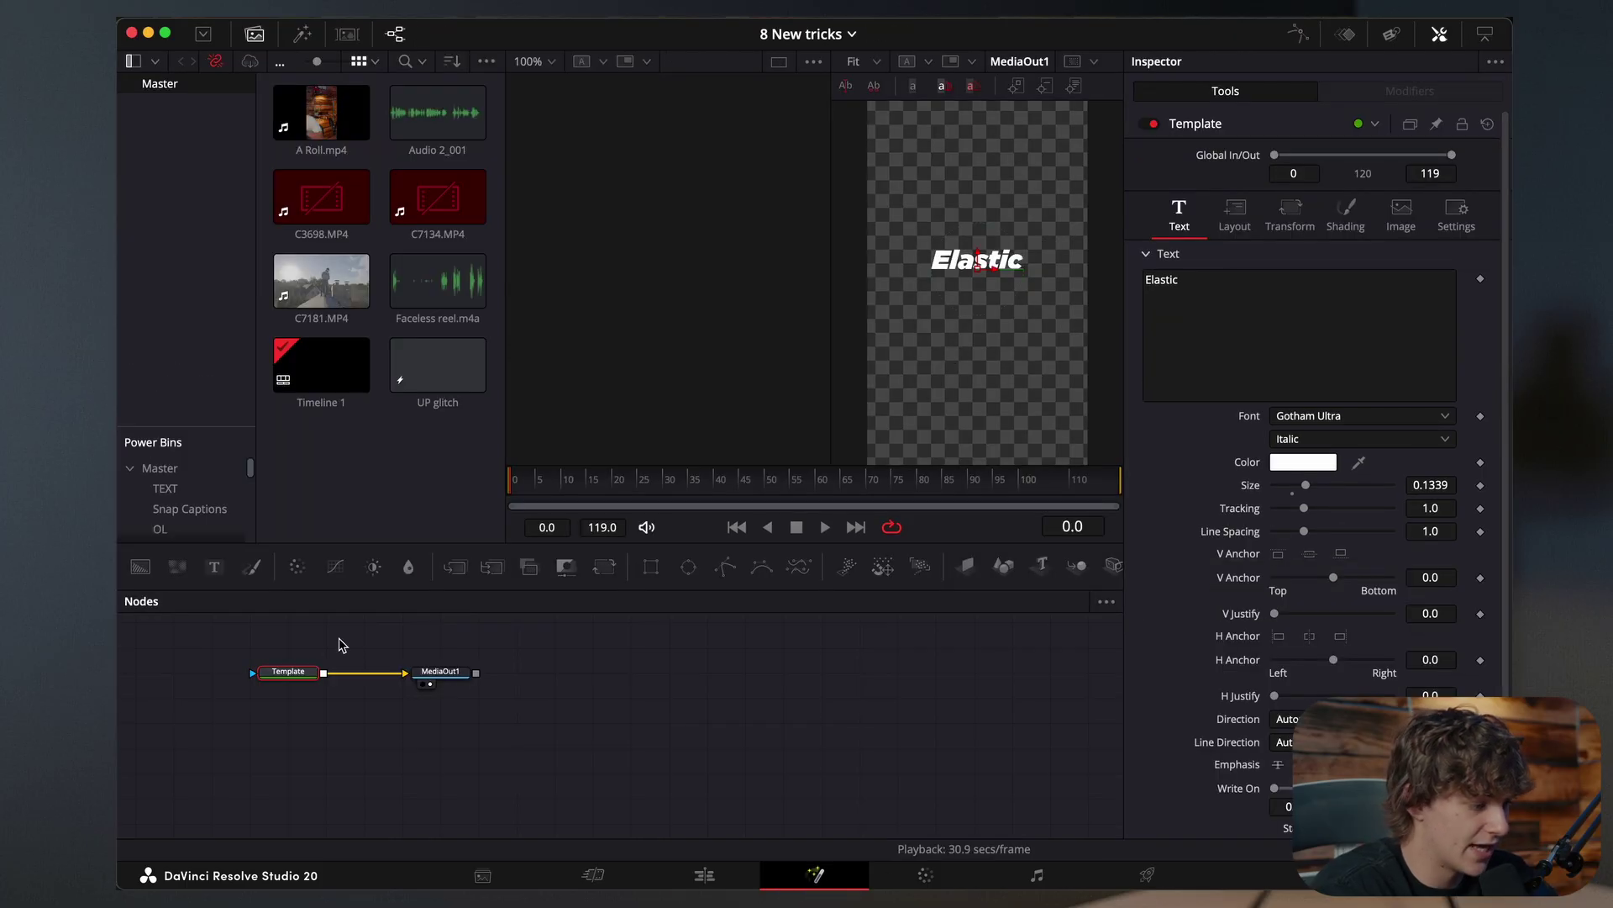
- Attach an Anim Curves modifier to the title's Size parameter
right_click(1254, 493)
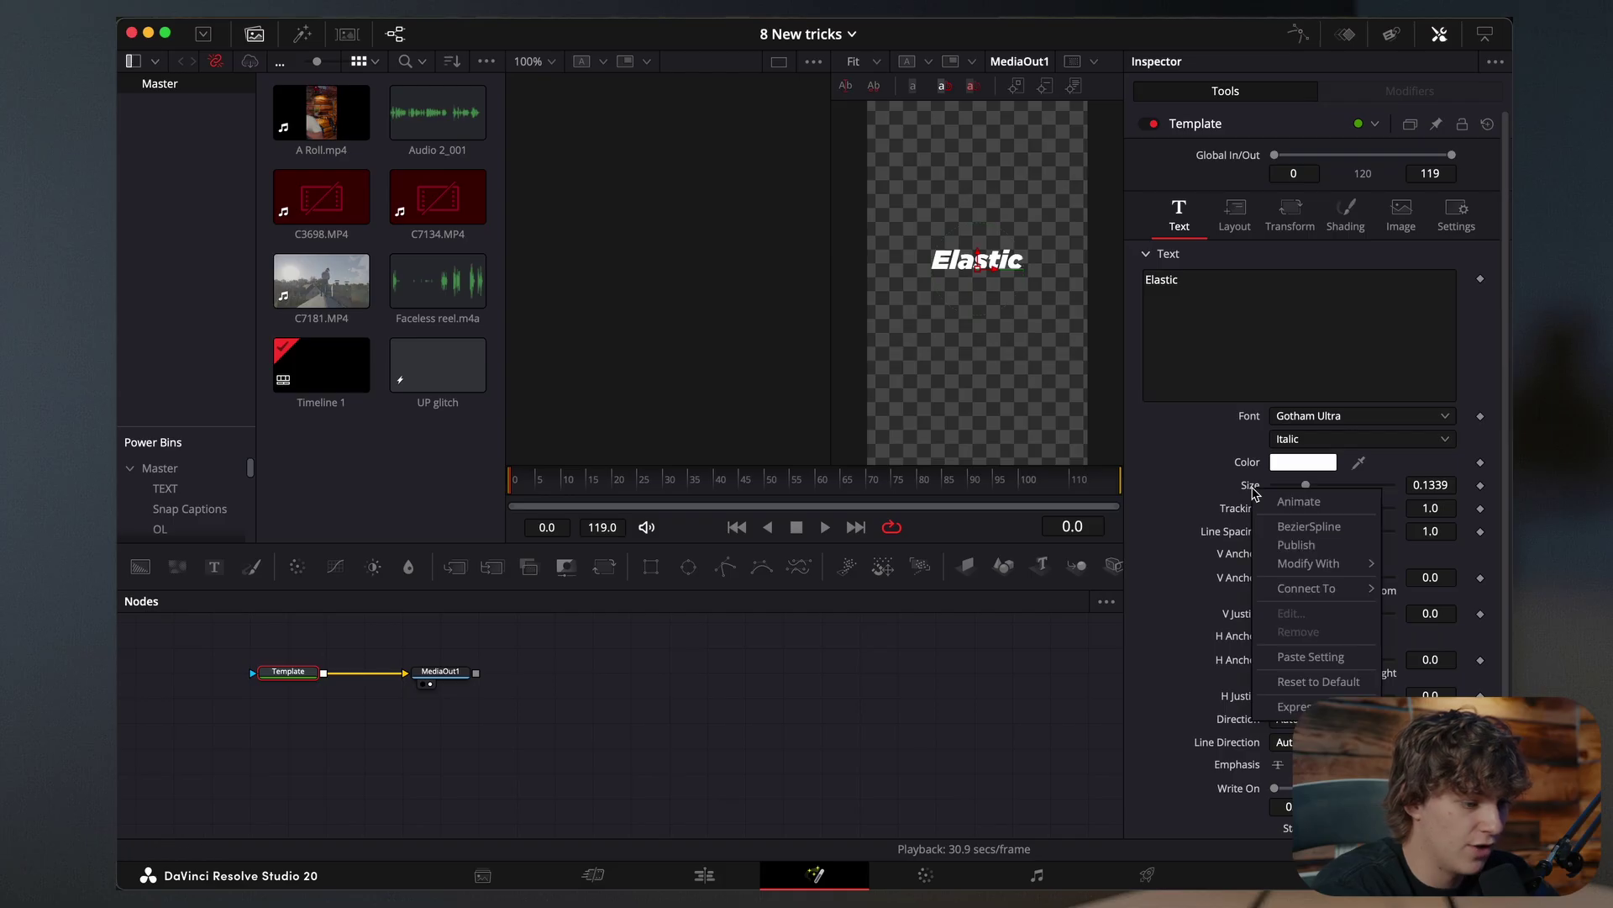
mouse_move(1308, 563)
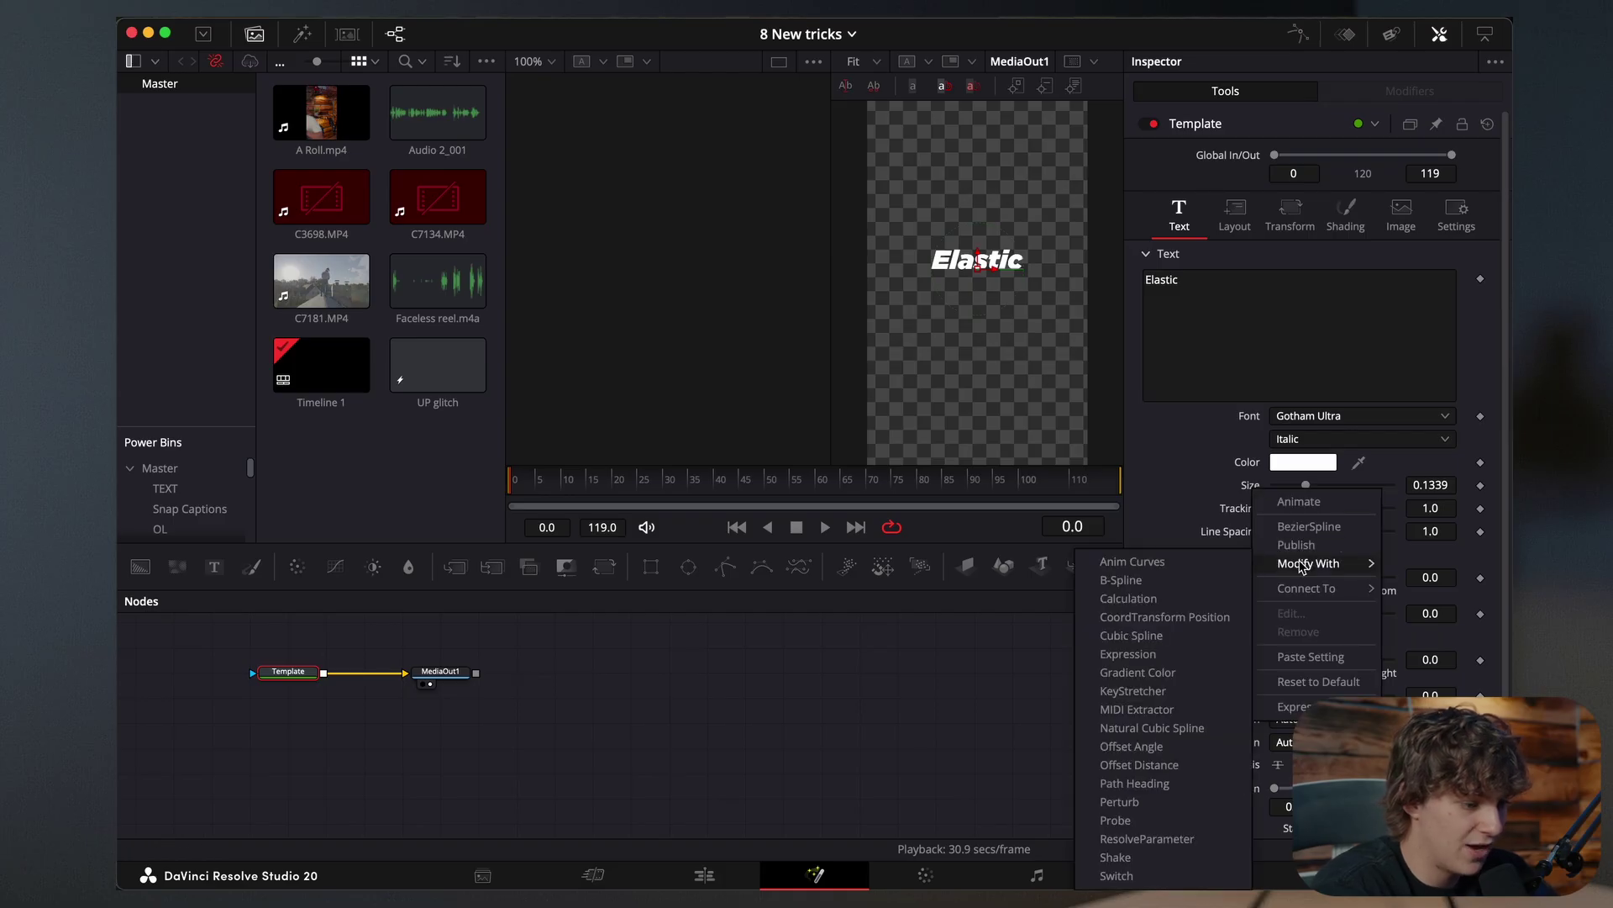
click(1160, 573)
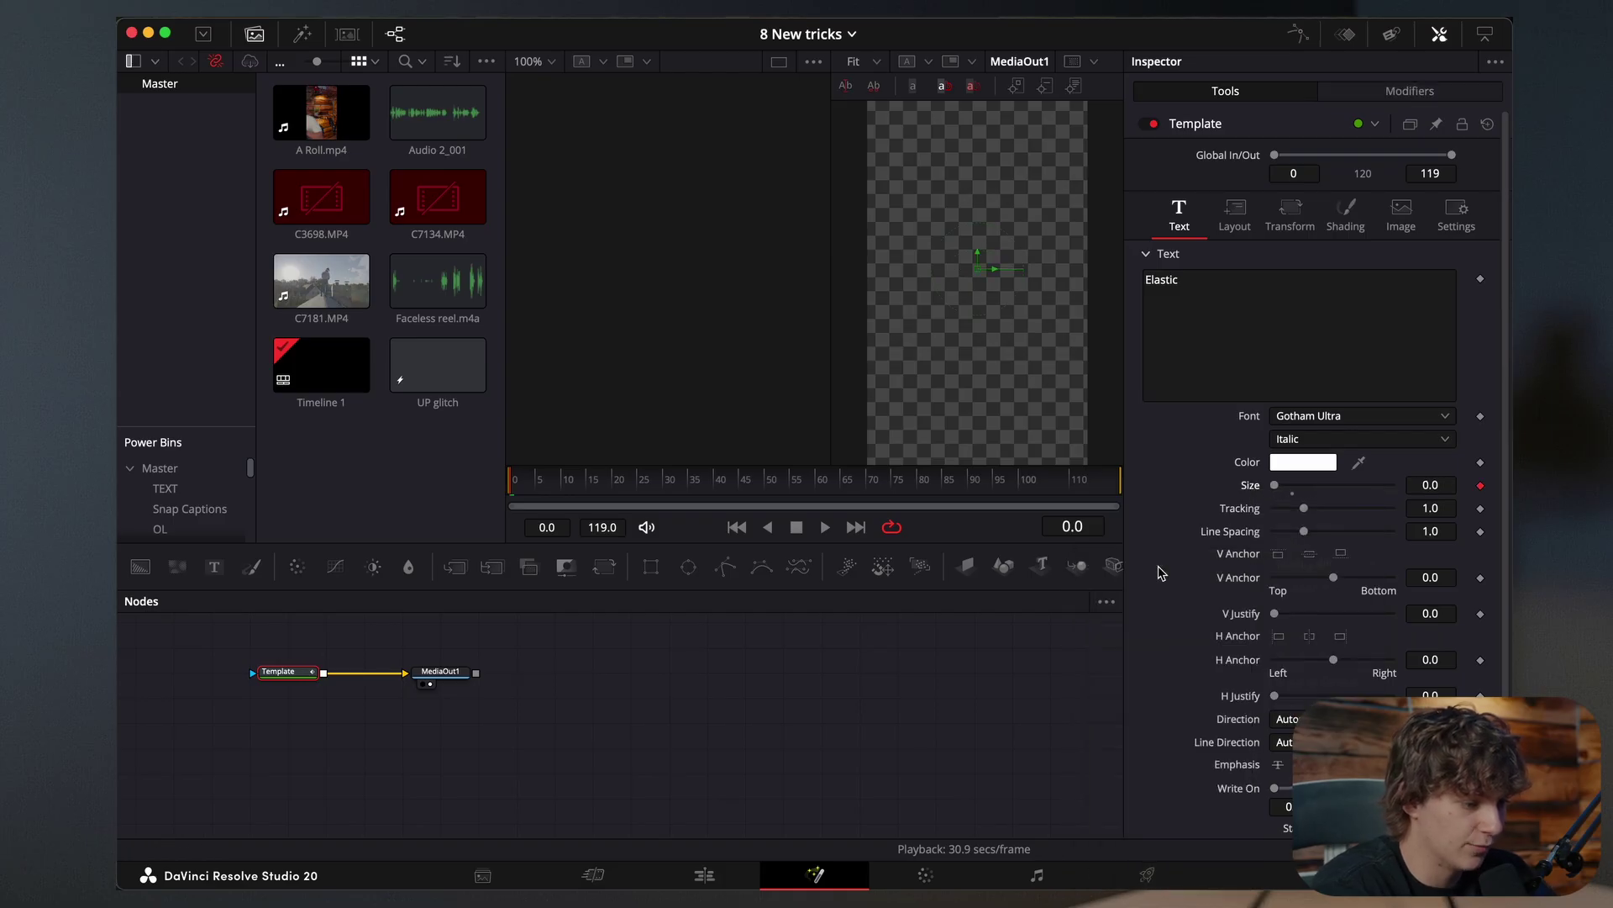
- Set the Anim Curves curve type to Easing with an Elastic ease-out, then check frame 27
click(1411, 92)
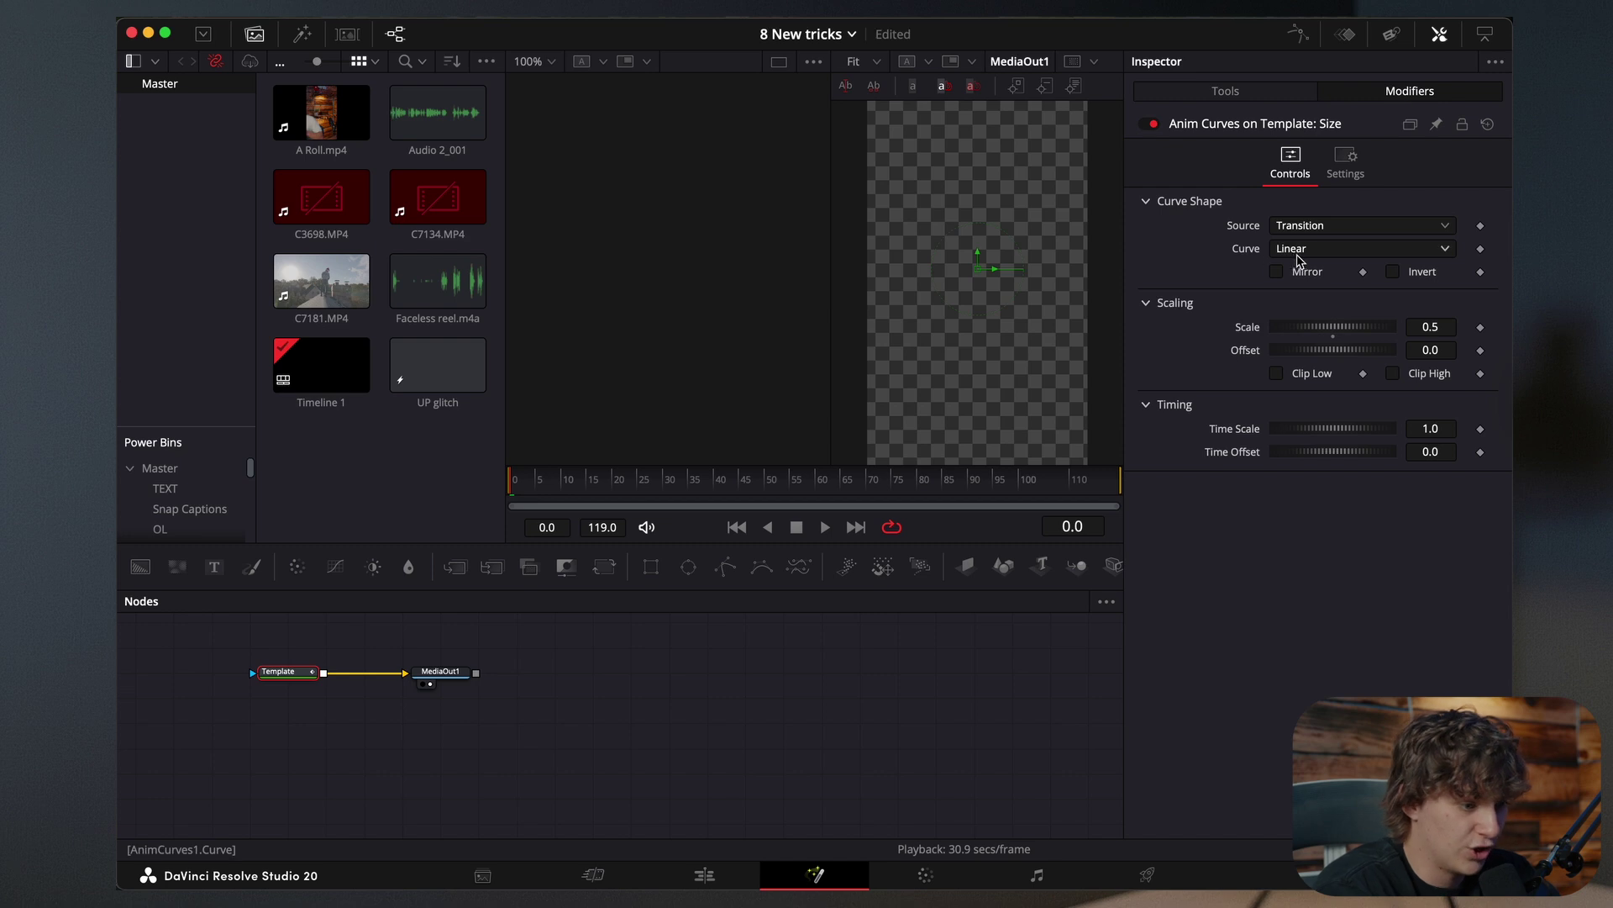
click(1285, 251)
click(1309, 295)
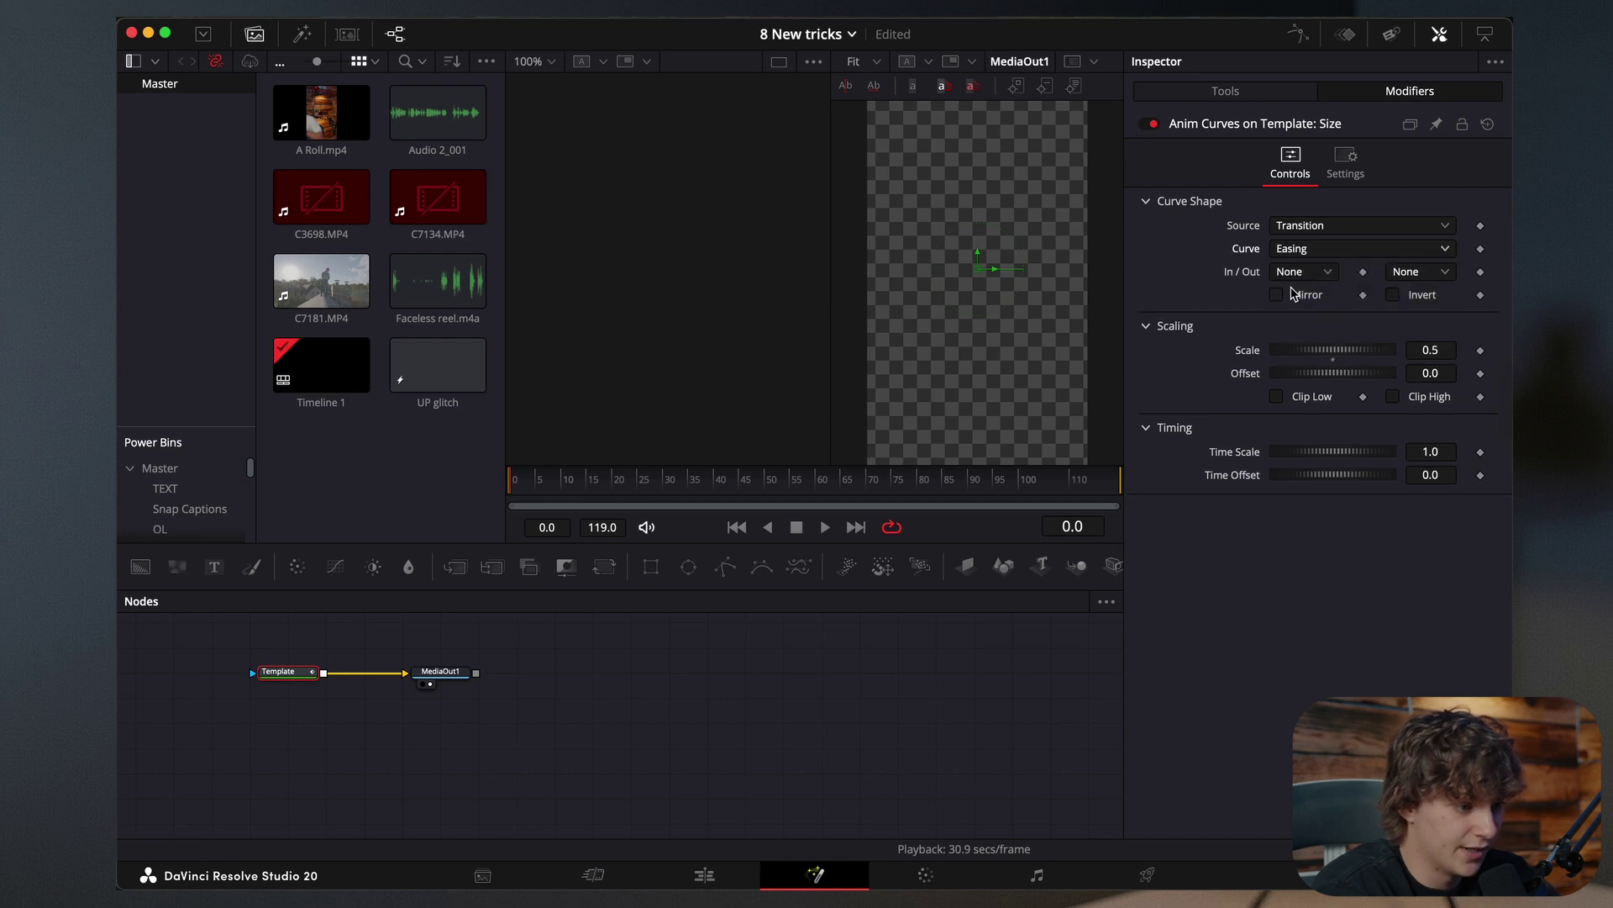
click(1419, 280)
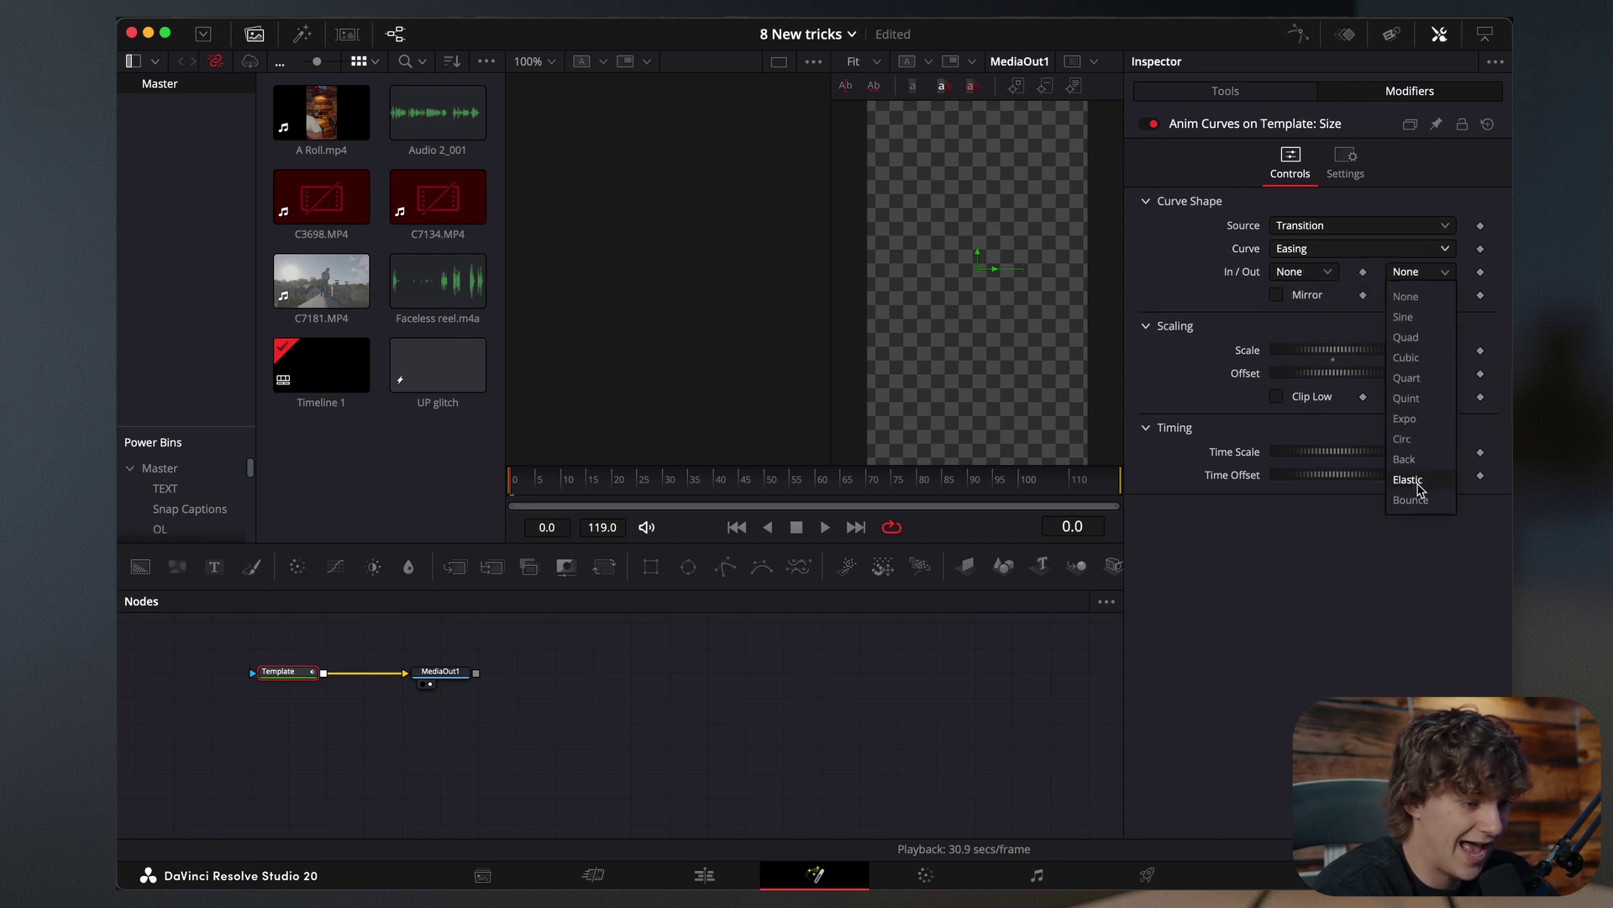
click(1418, 483)
click(648, 483)
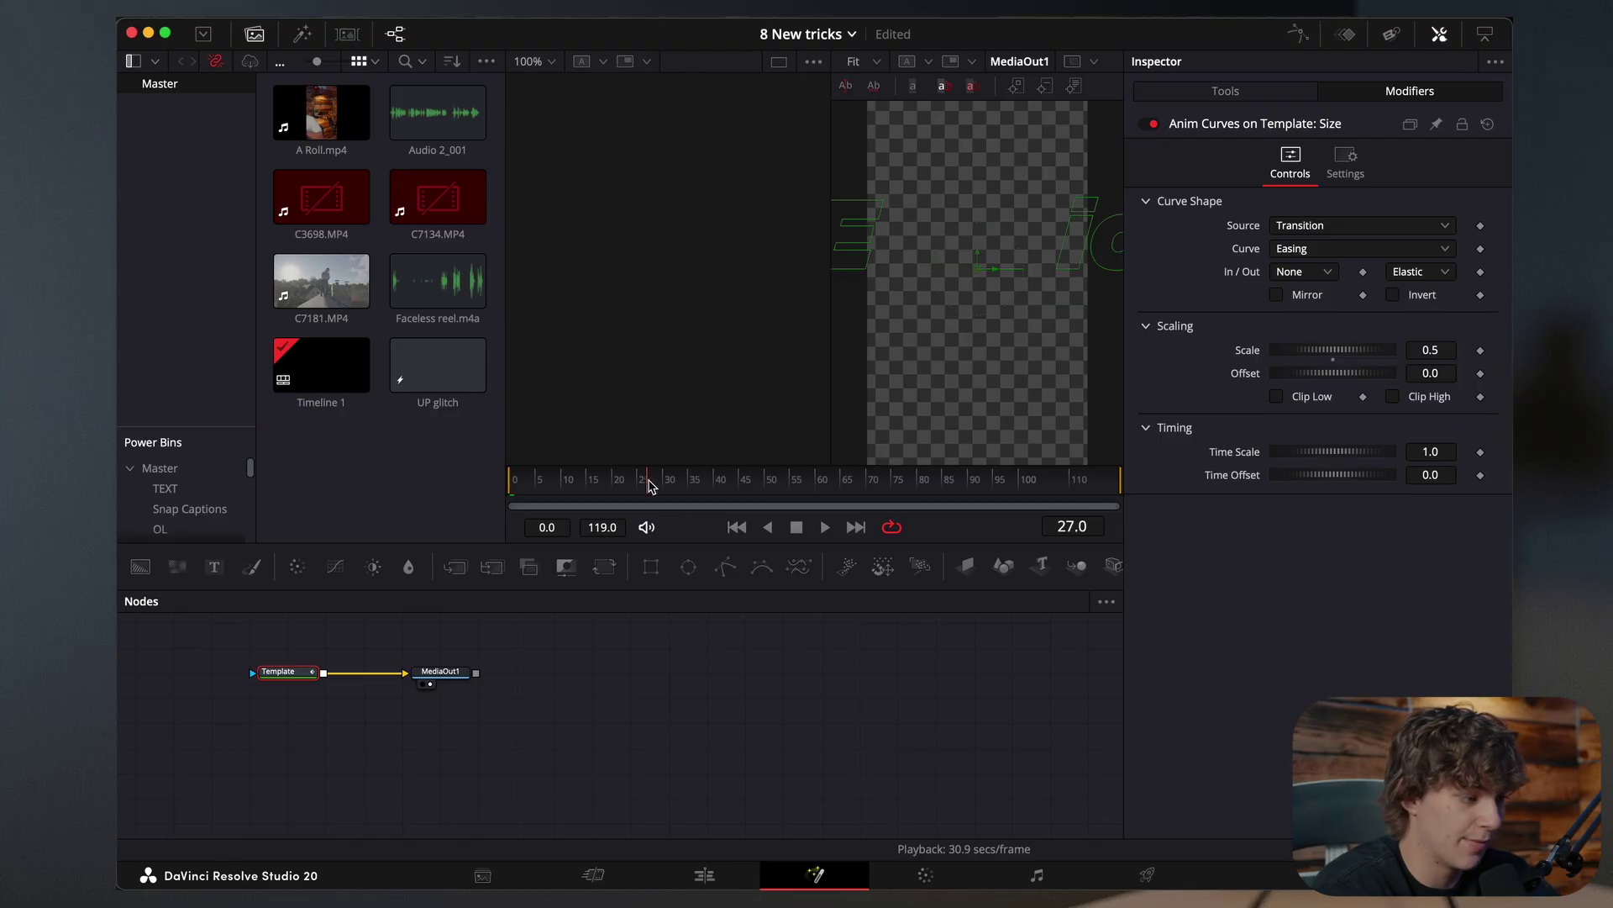
- Replay the elastic animation from the start, then set the Anim Curves Scale to 0.1
key(space)
click(724, 689)
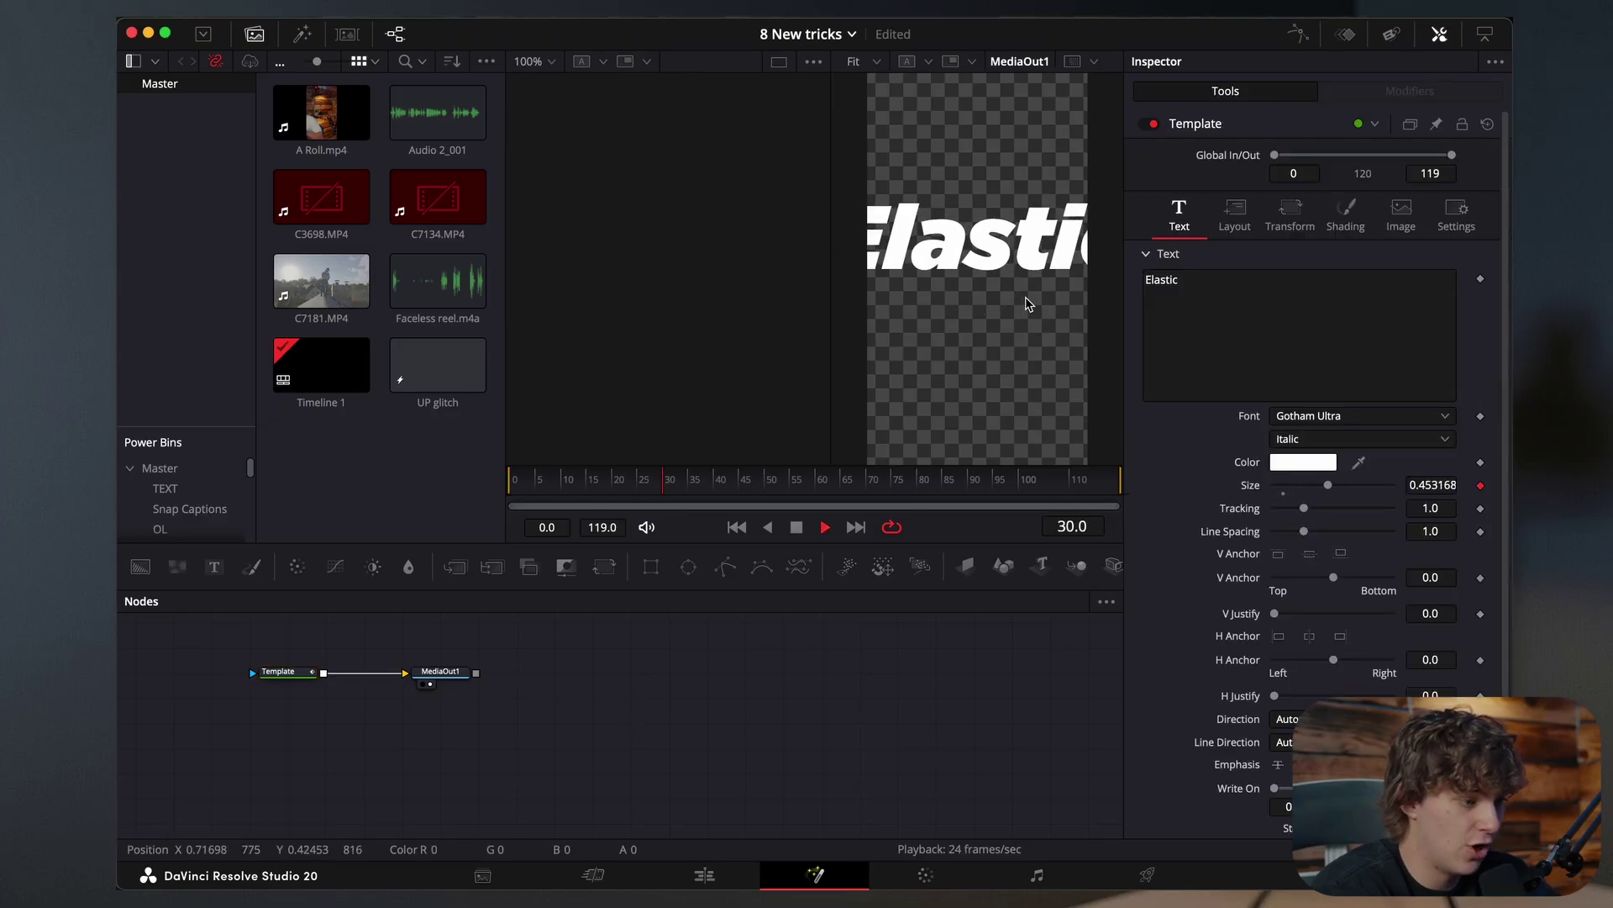
click(1410, 91)
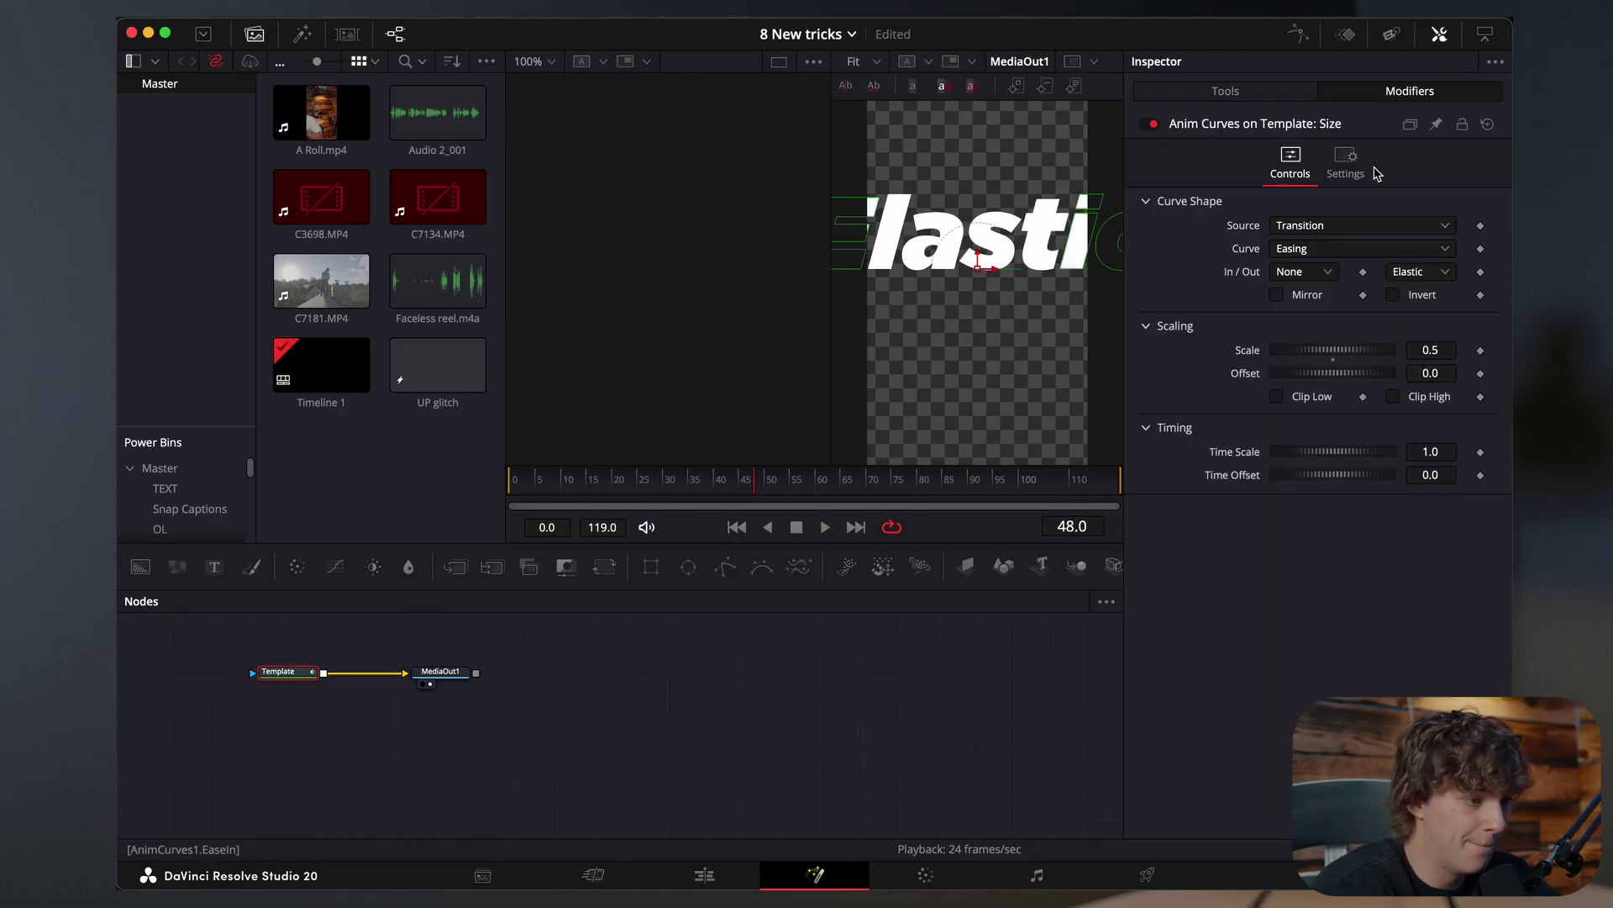
click(1437, 350)
text(0.1)
key(Tab)
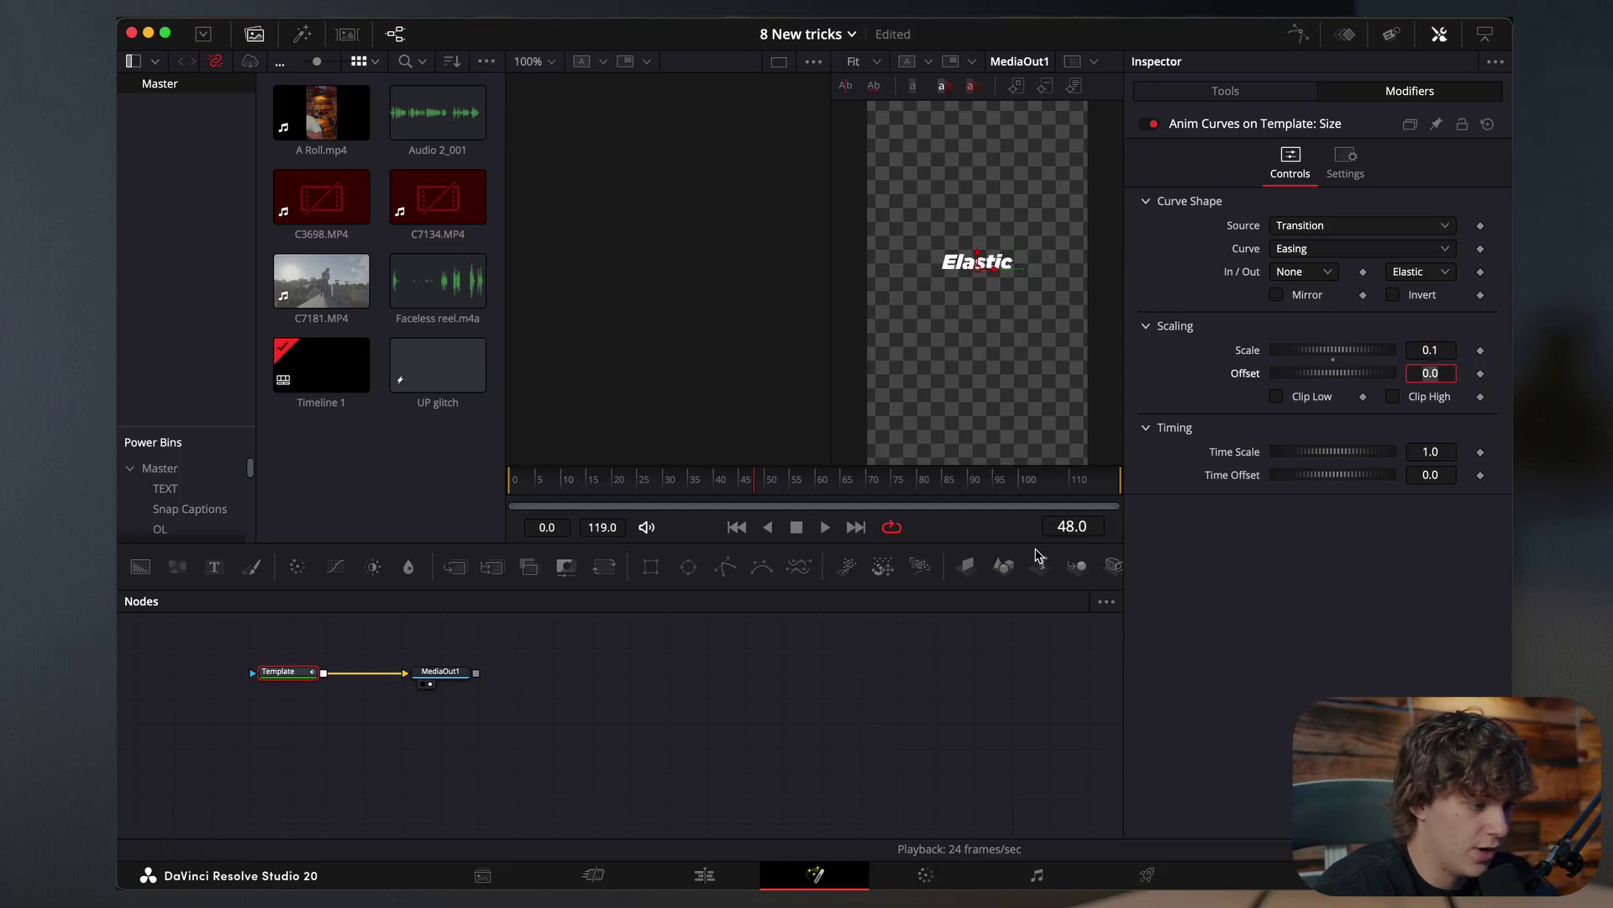
- Slow the elastic animation by raising the Anim Curves Time Scale to about 2.6
click(594, 479)
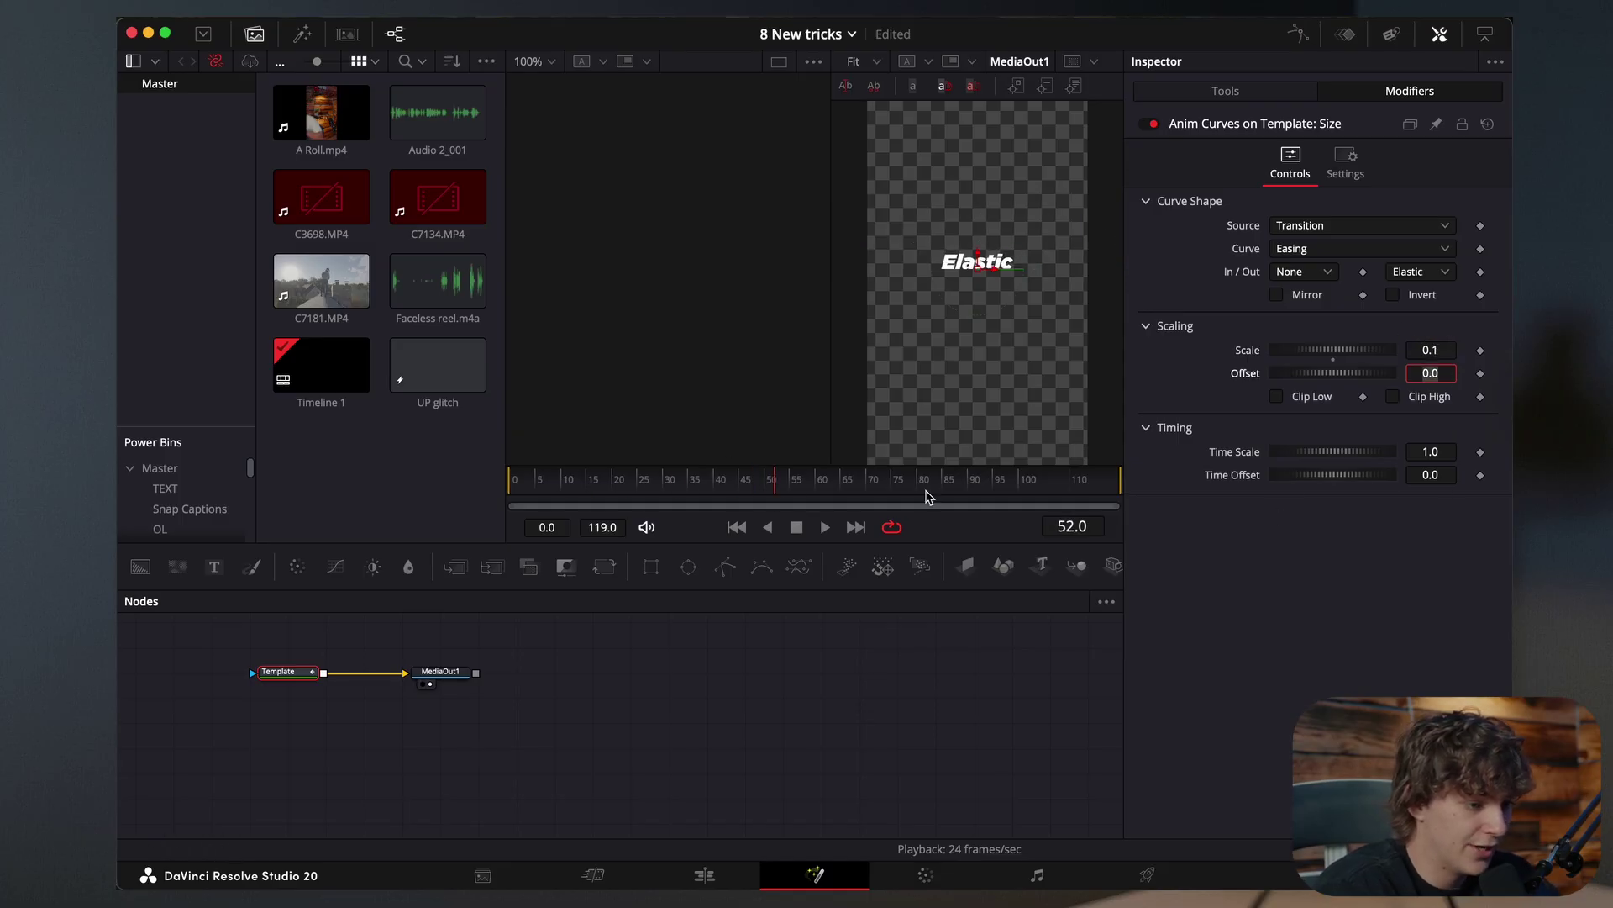
mouse_move(1433, 445)
mouse_down()
mouse_move(1412, 446)
mouse_move(1436, 453)
mouse_up()
drag(696, 499, 1066, 327)
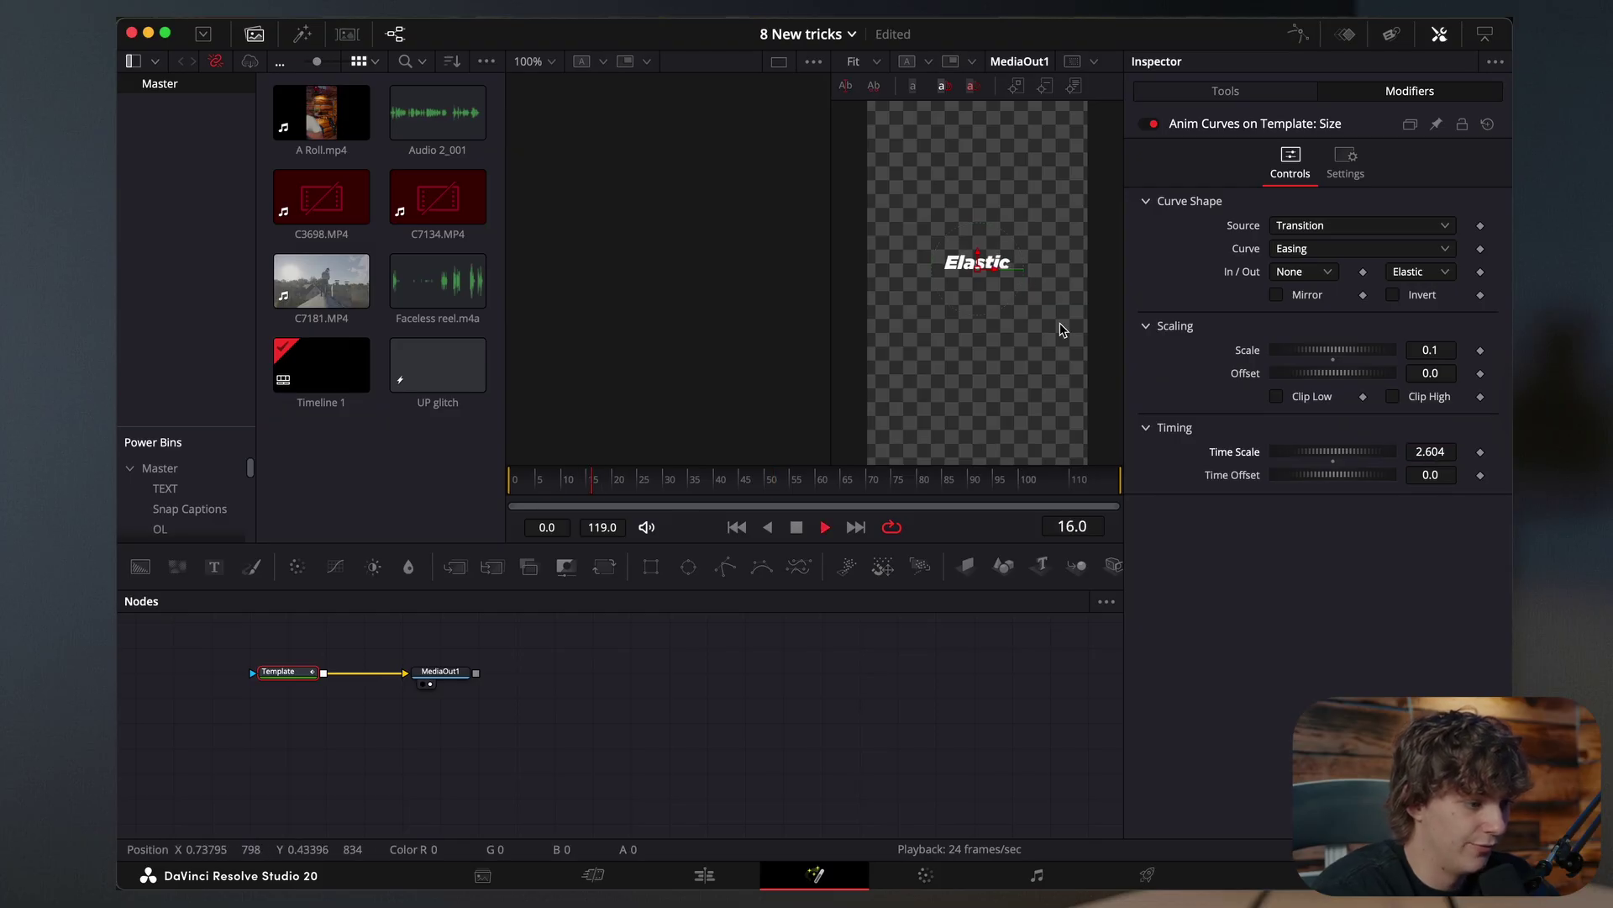